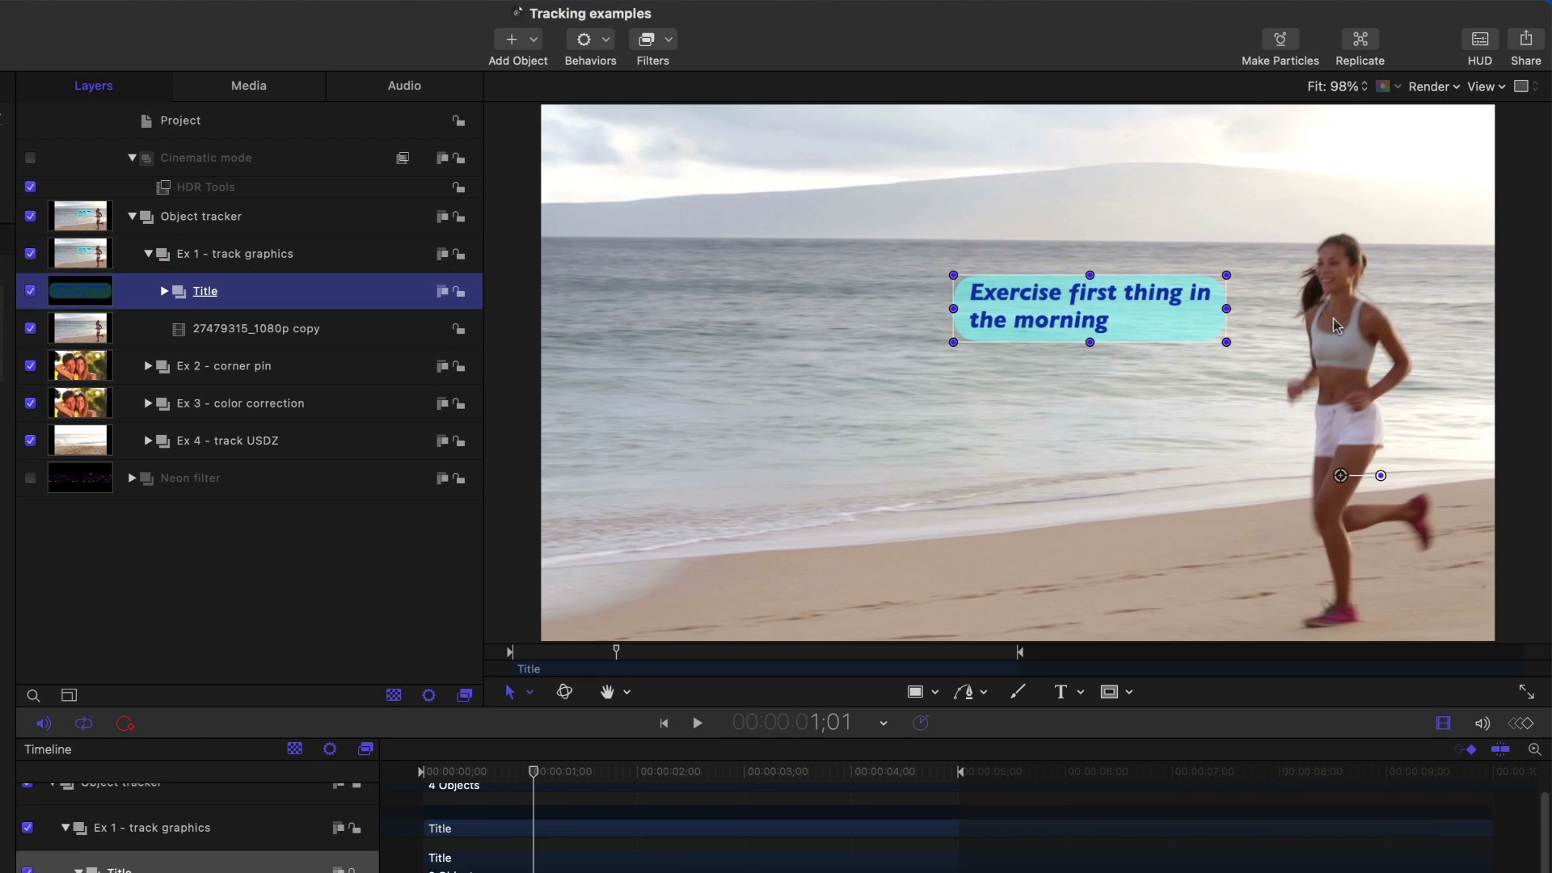
Add a Match Move behavior to the Title group, keeping its Mode on Object
{"action": "left_click", "coordinate": [604, 44]}
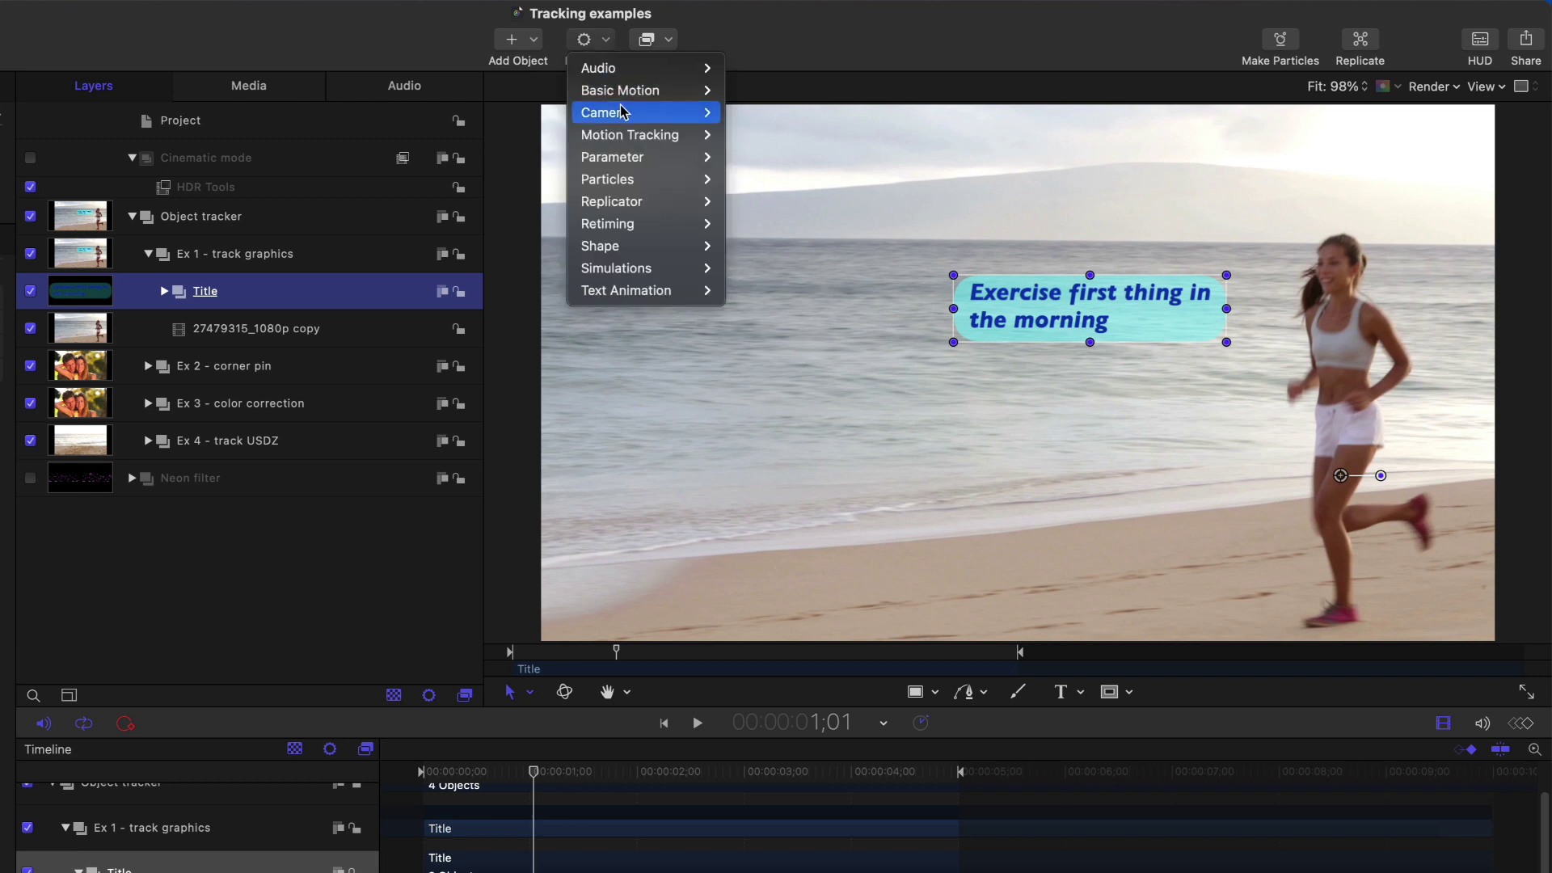
{"action": "mouse_move", "coordinate": [656, 134]}
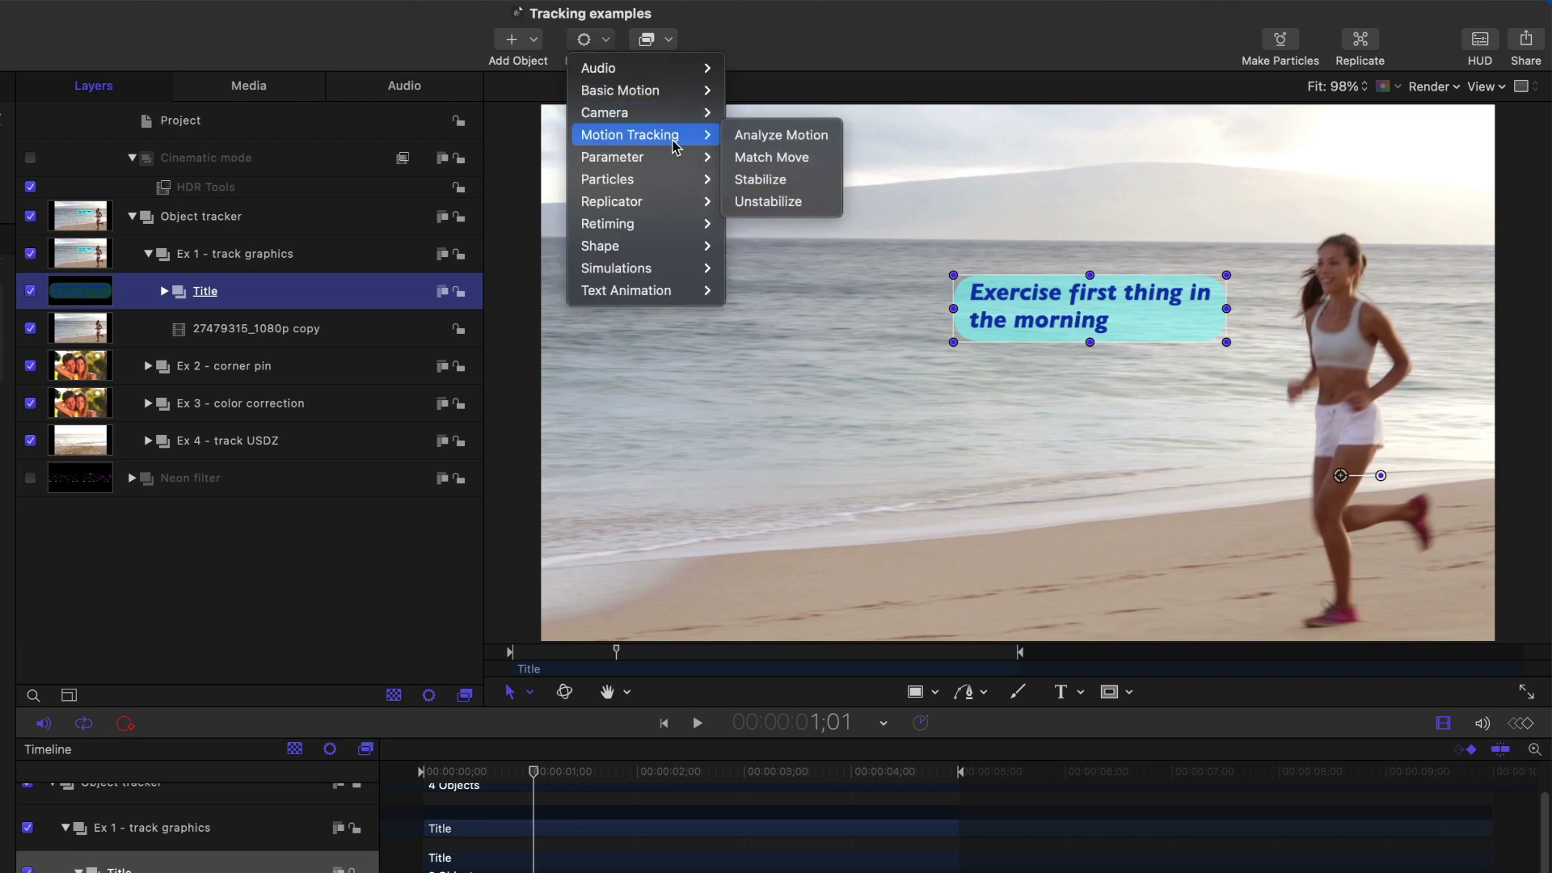
{"action": "left_click", "coordinate": [811, 161]}
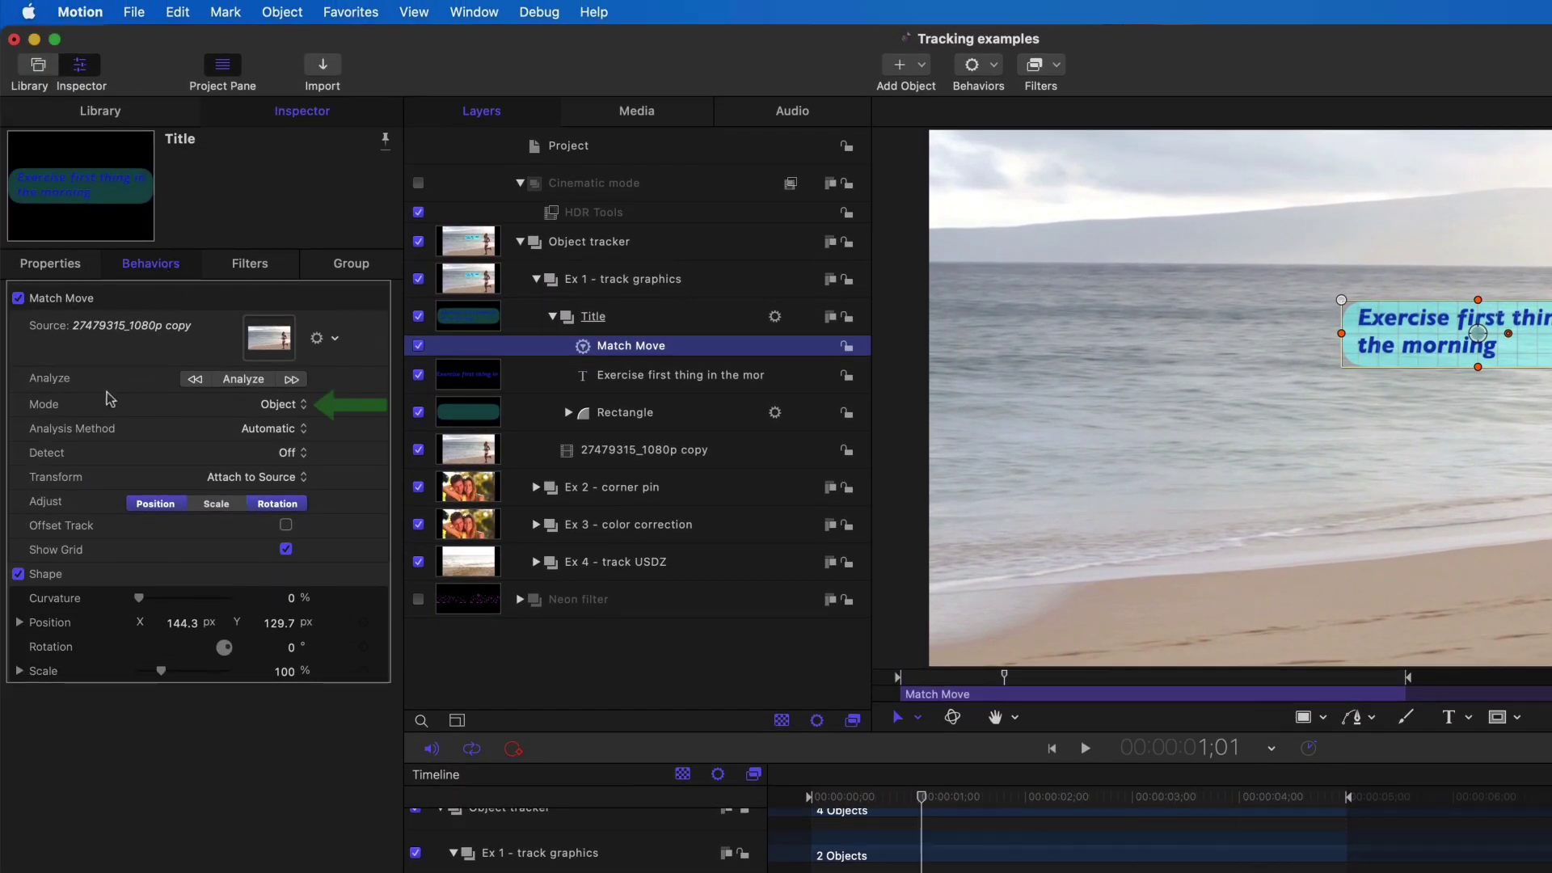
{"action": "left_click", "coordinate": [304, 411]}
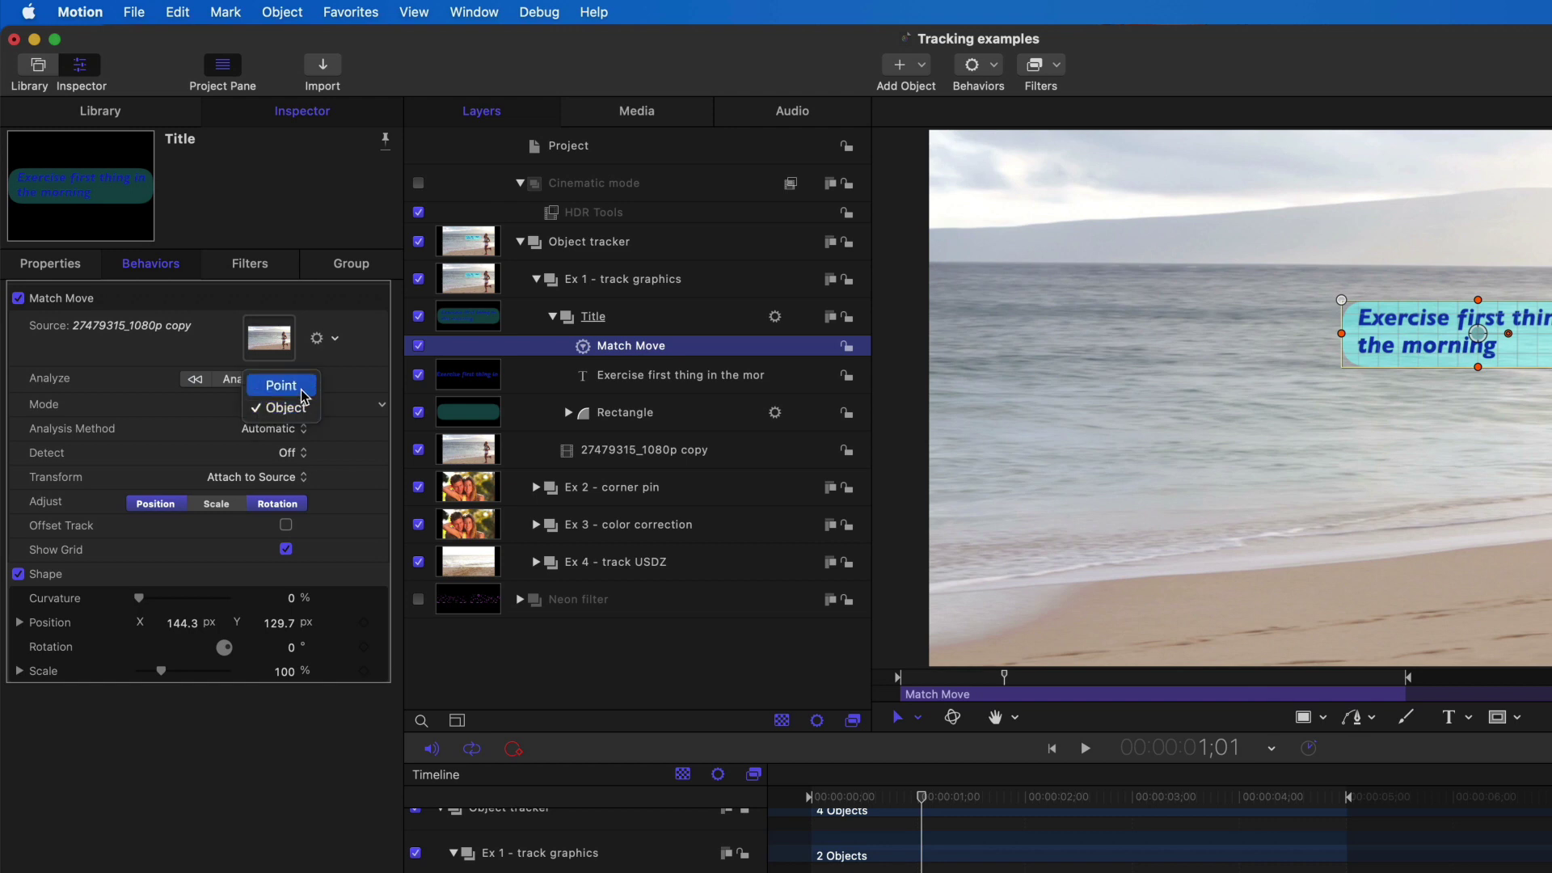
{"action": "left_click", "coordinate": [211, 422]}
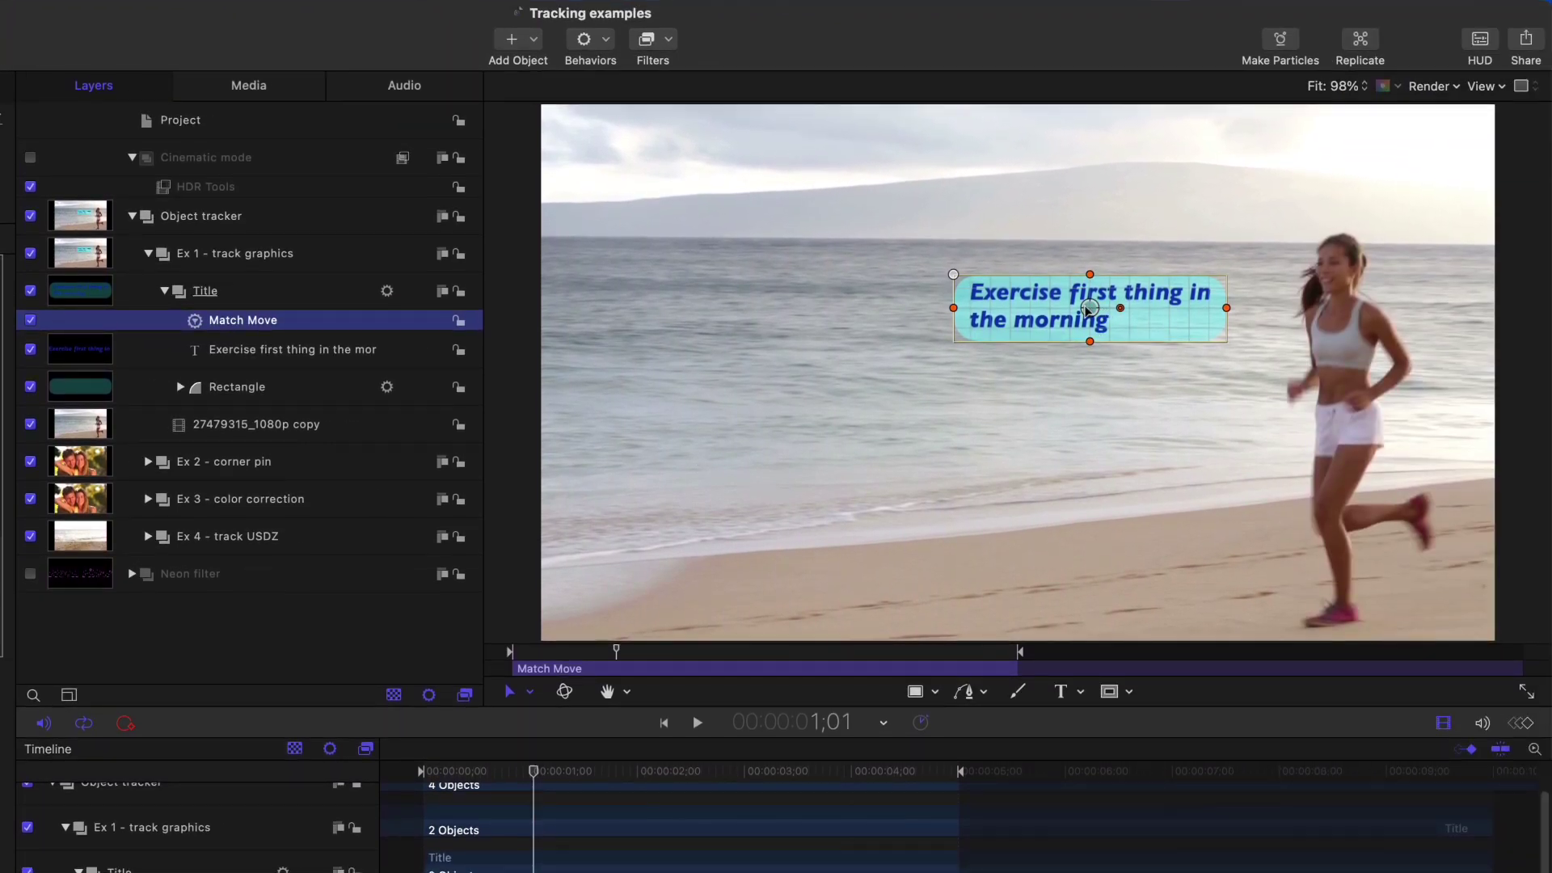
Center the tracker on the runner's face, analyze, turn off Rotation, and play back the track
{"action": "left_click_drag", "start_coordinate": [1093, 311], "coordinate": [1353, 278]}
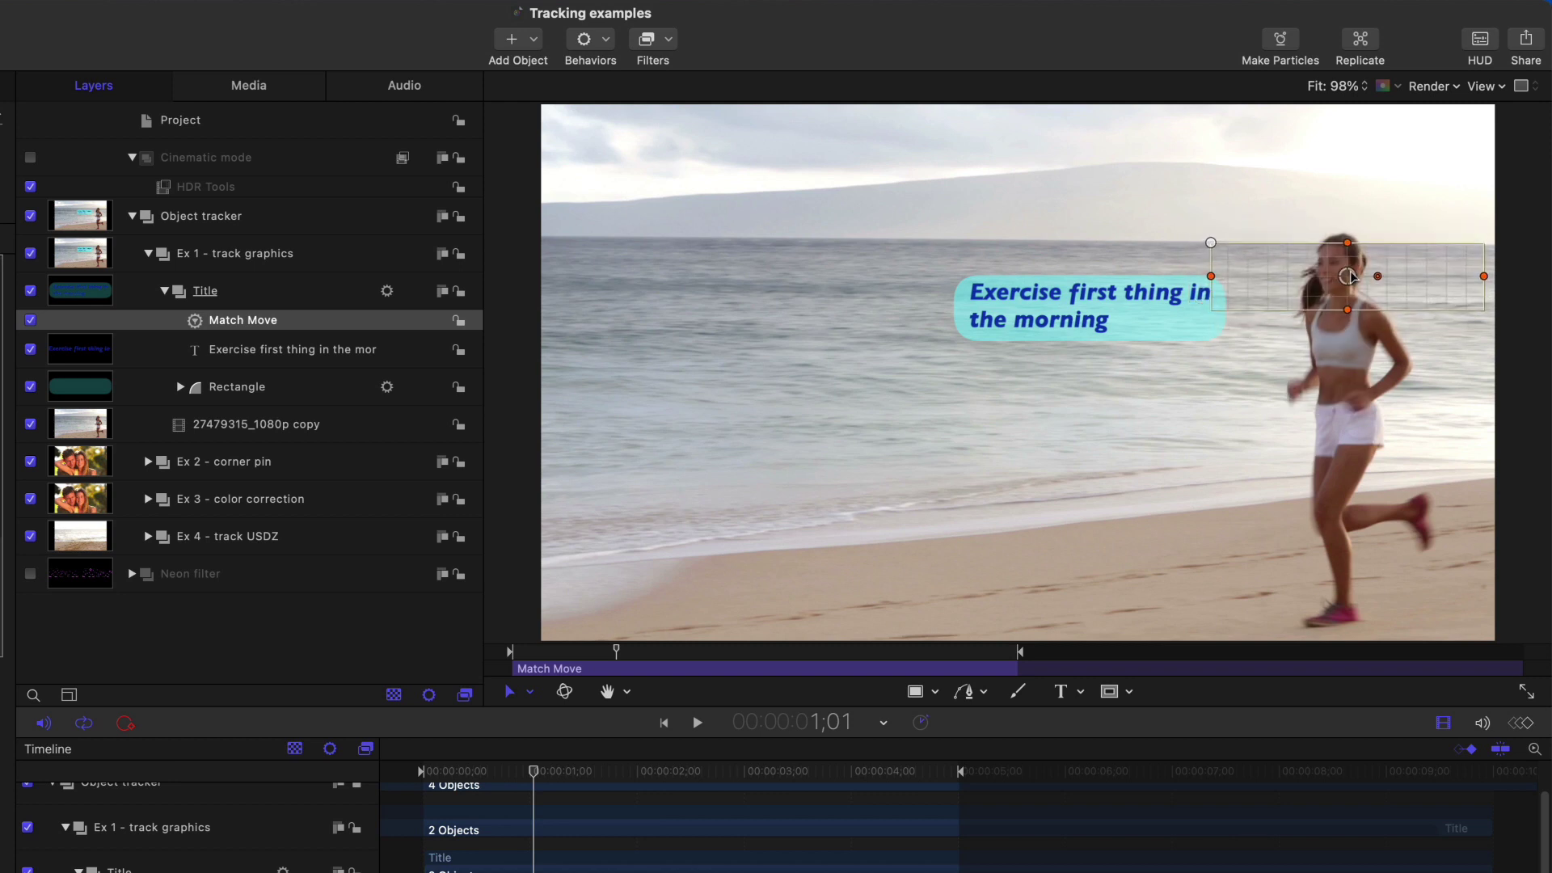
{"action": "left_click_drag", "start_coordinate": [1217, 279], "coordinate": [1232, 276]}
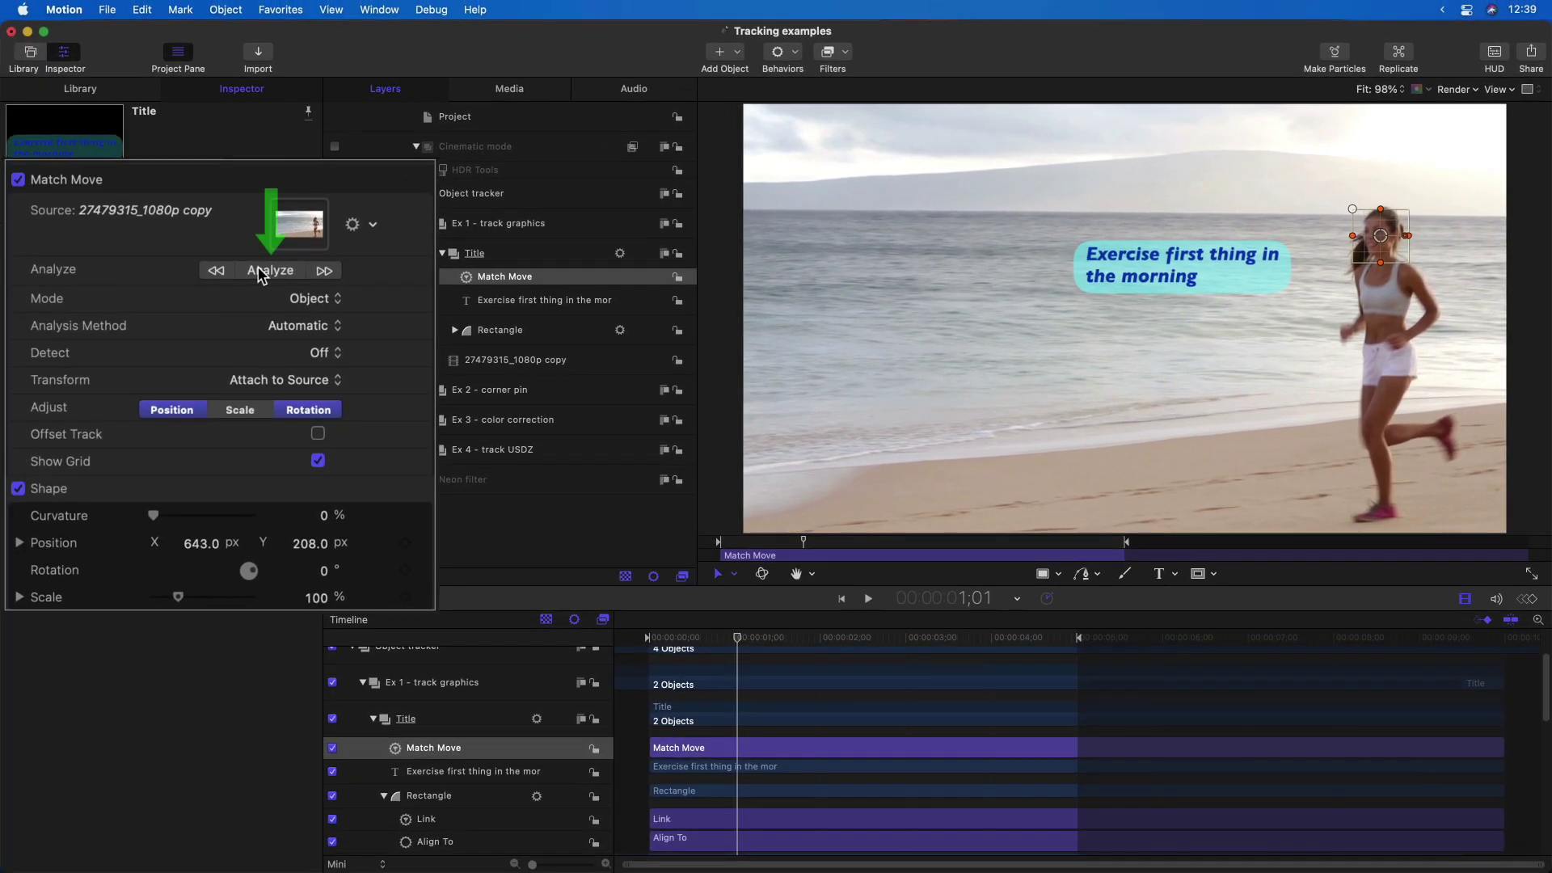
{"action": "left_click", "coordinate": [0, 315]}
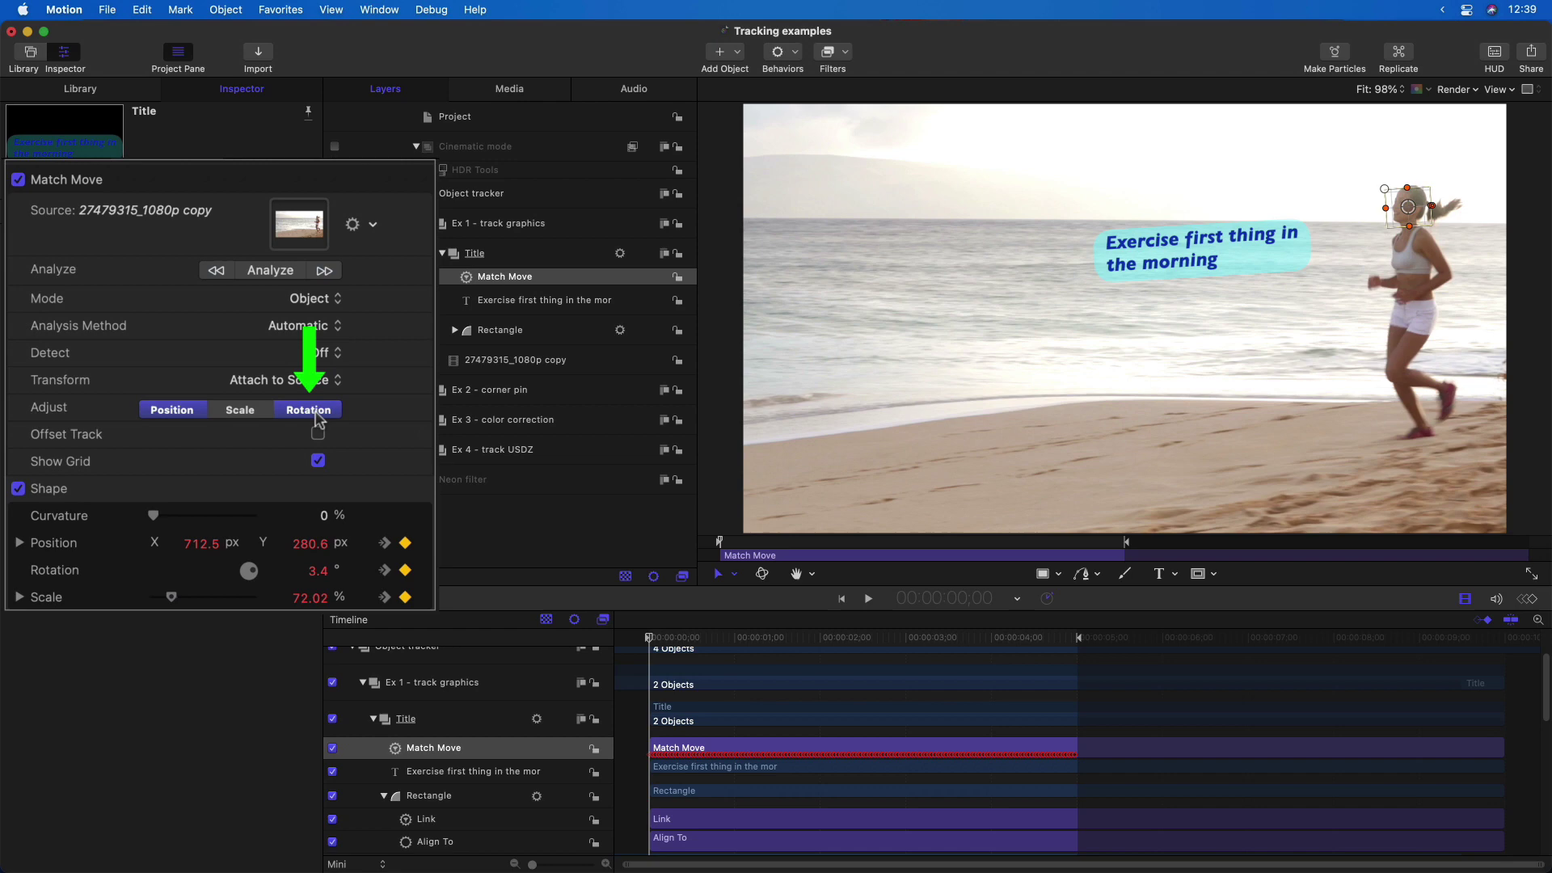
{"action": "left_click", "coordinate": [316, 412]}
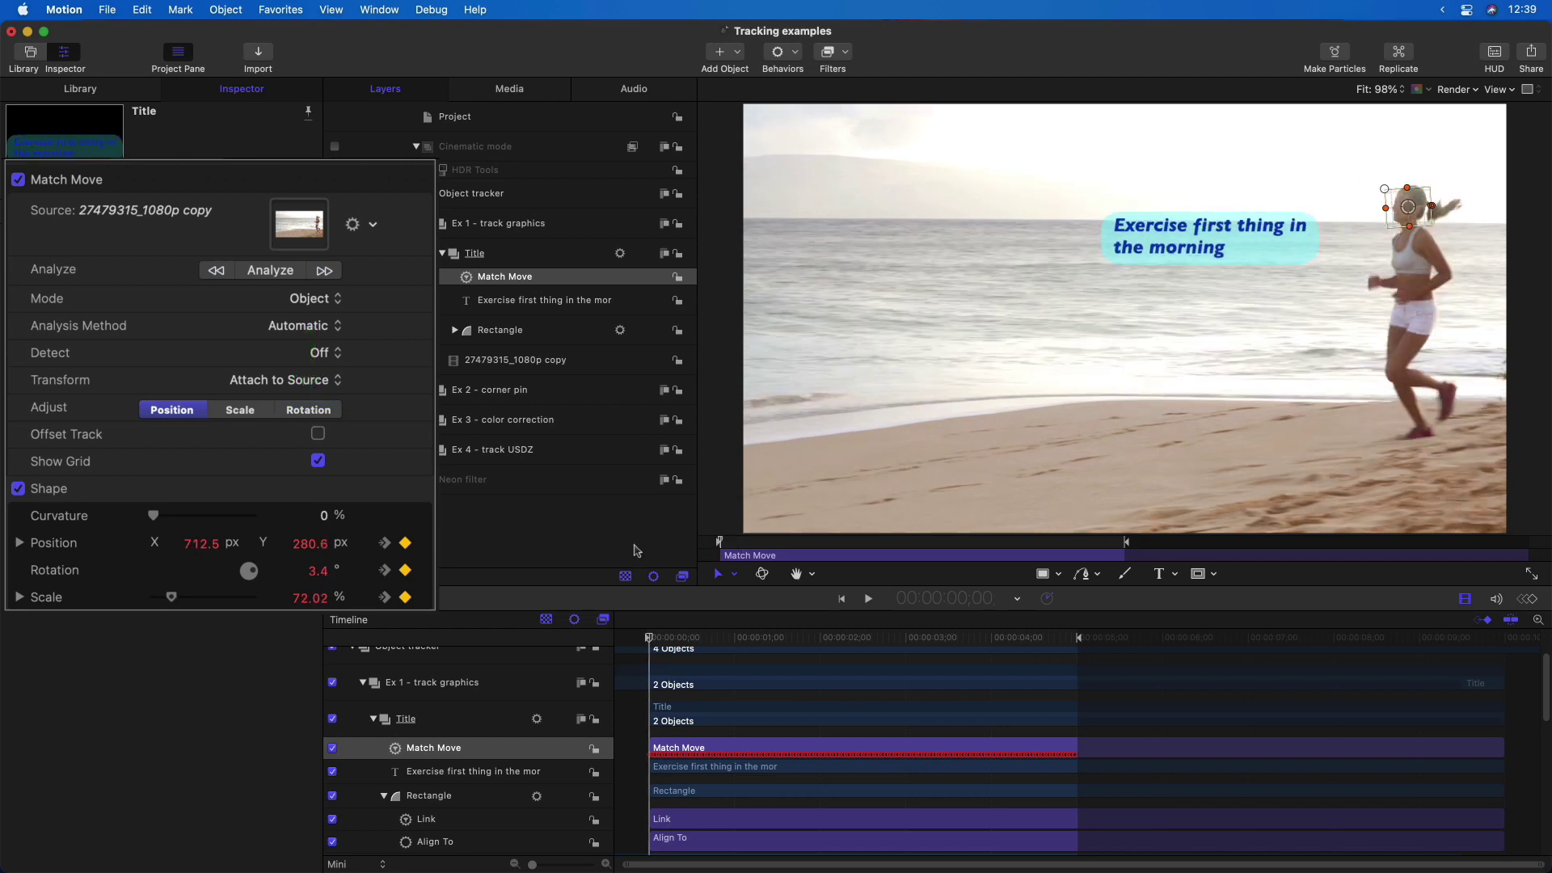
{"action": "key", "text": "space"}
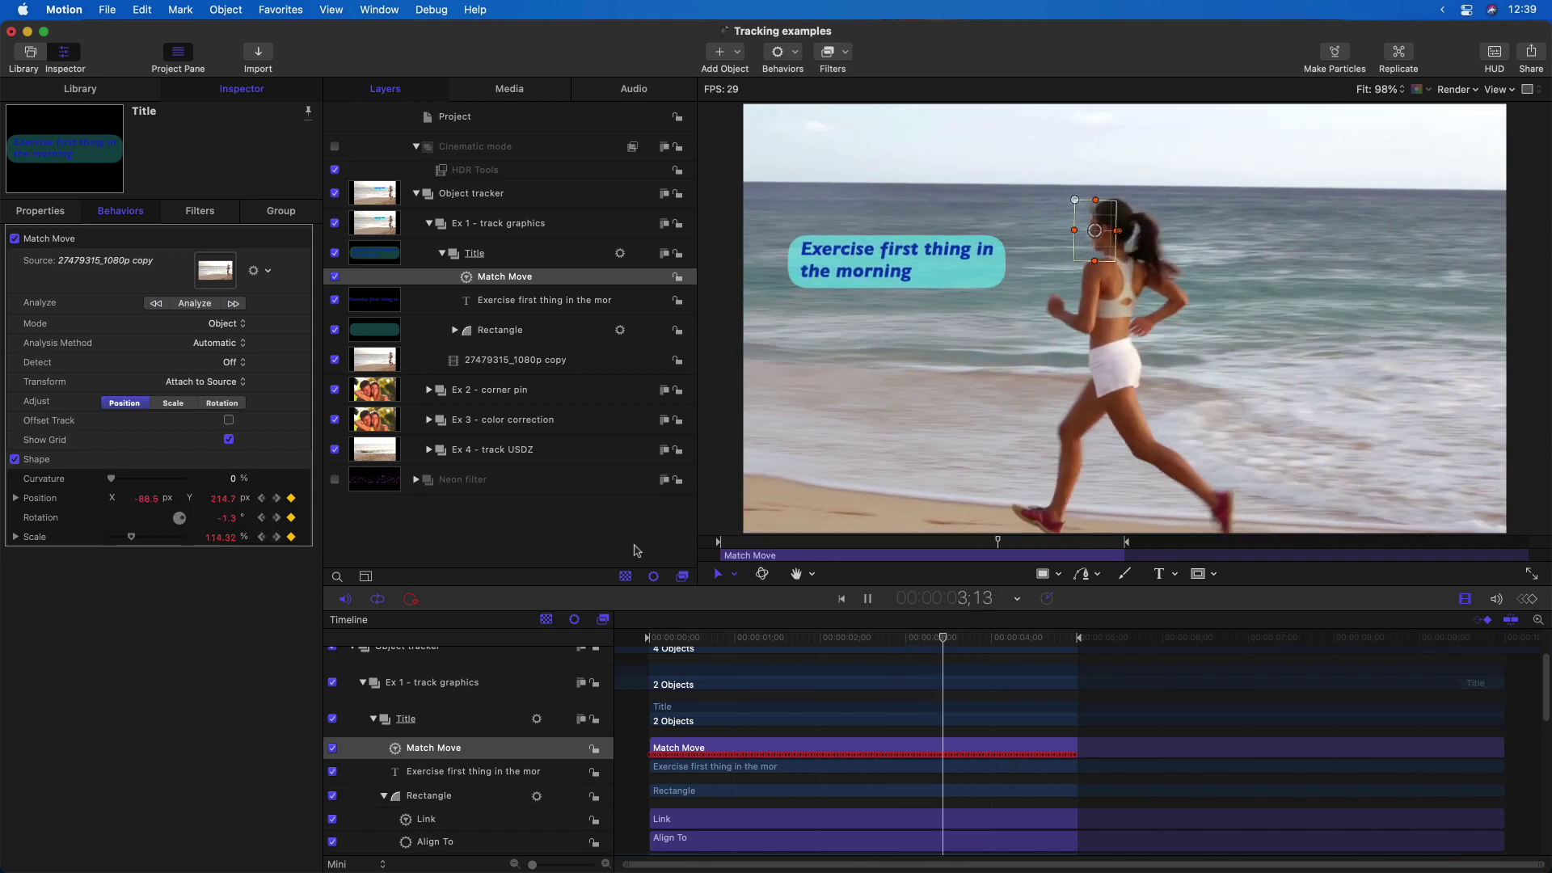
{"action": "key", "text": "space"}
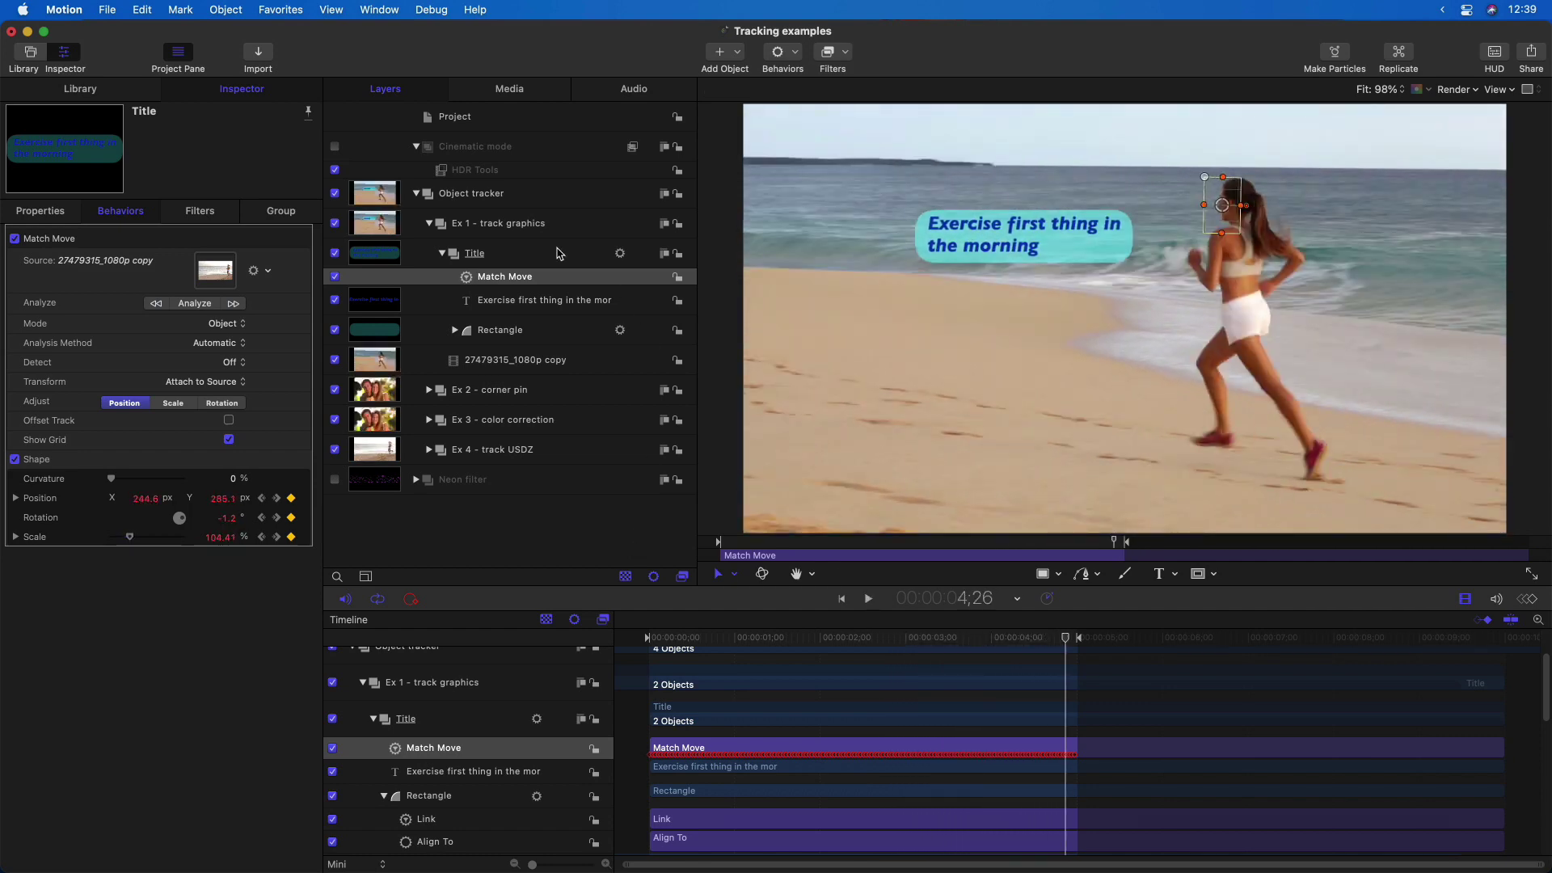
{"action": "left_click", "coordinate": [558, 254]}
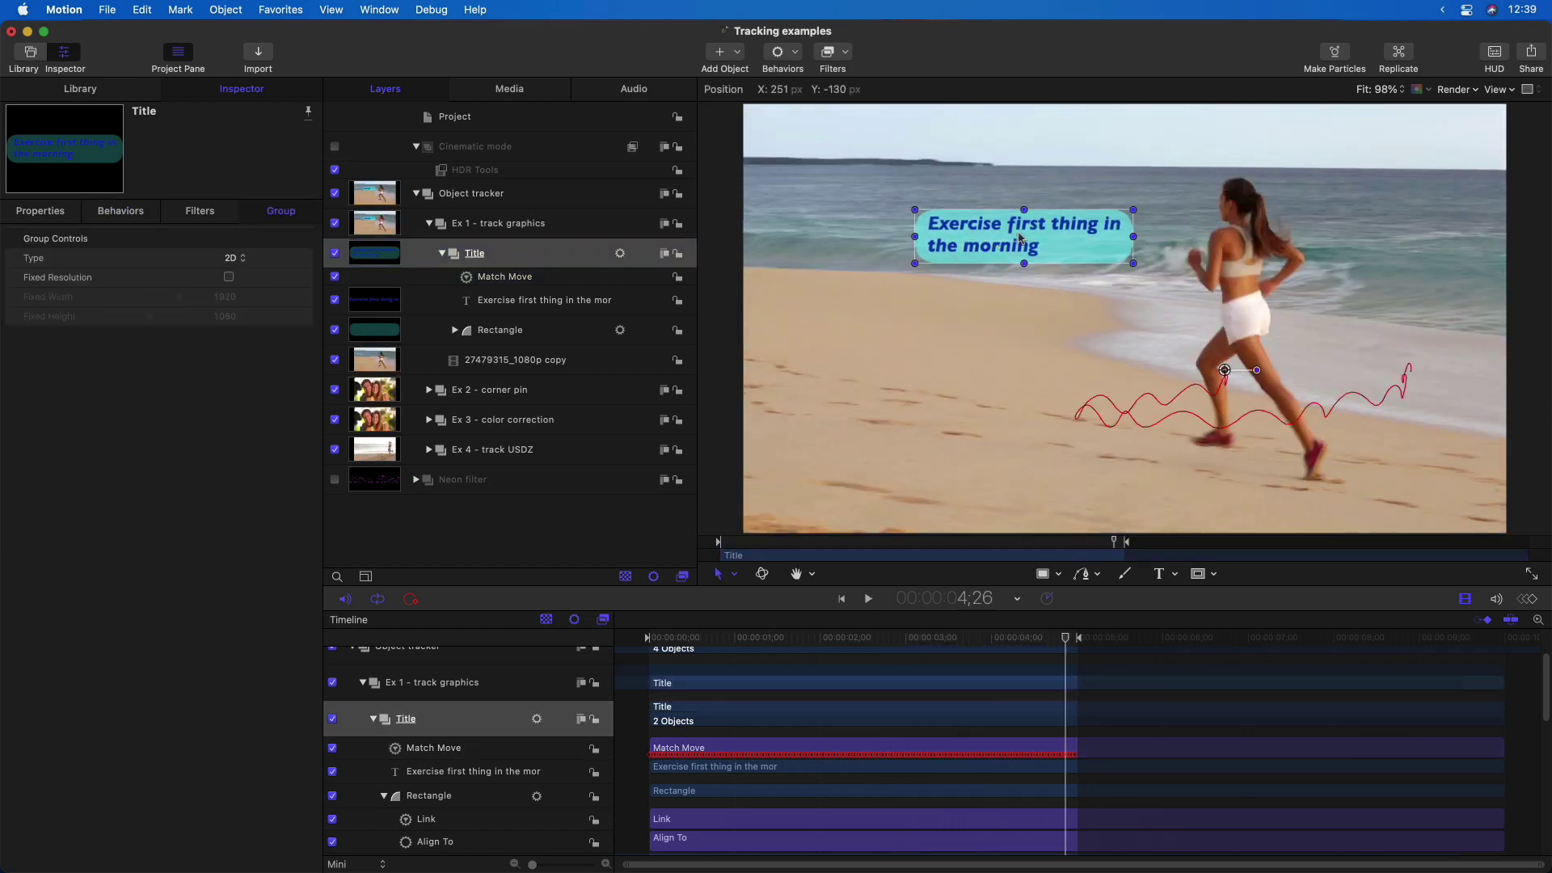
{"action": "left_click_drag", "start_coordinate": [1020, 239], "coordinate": [974, 198]}
{"action": "left_click", "coordinate": [881, 542]}
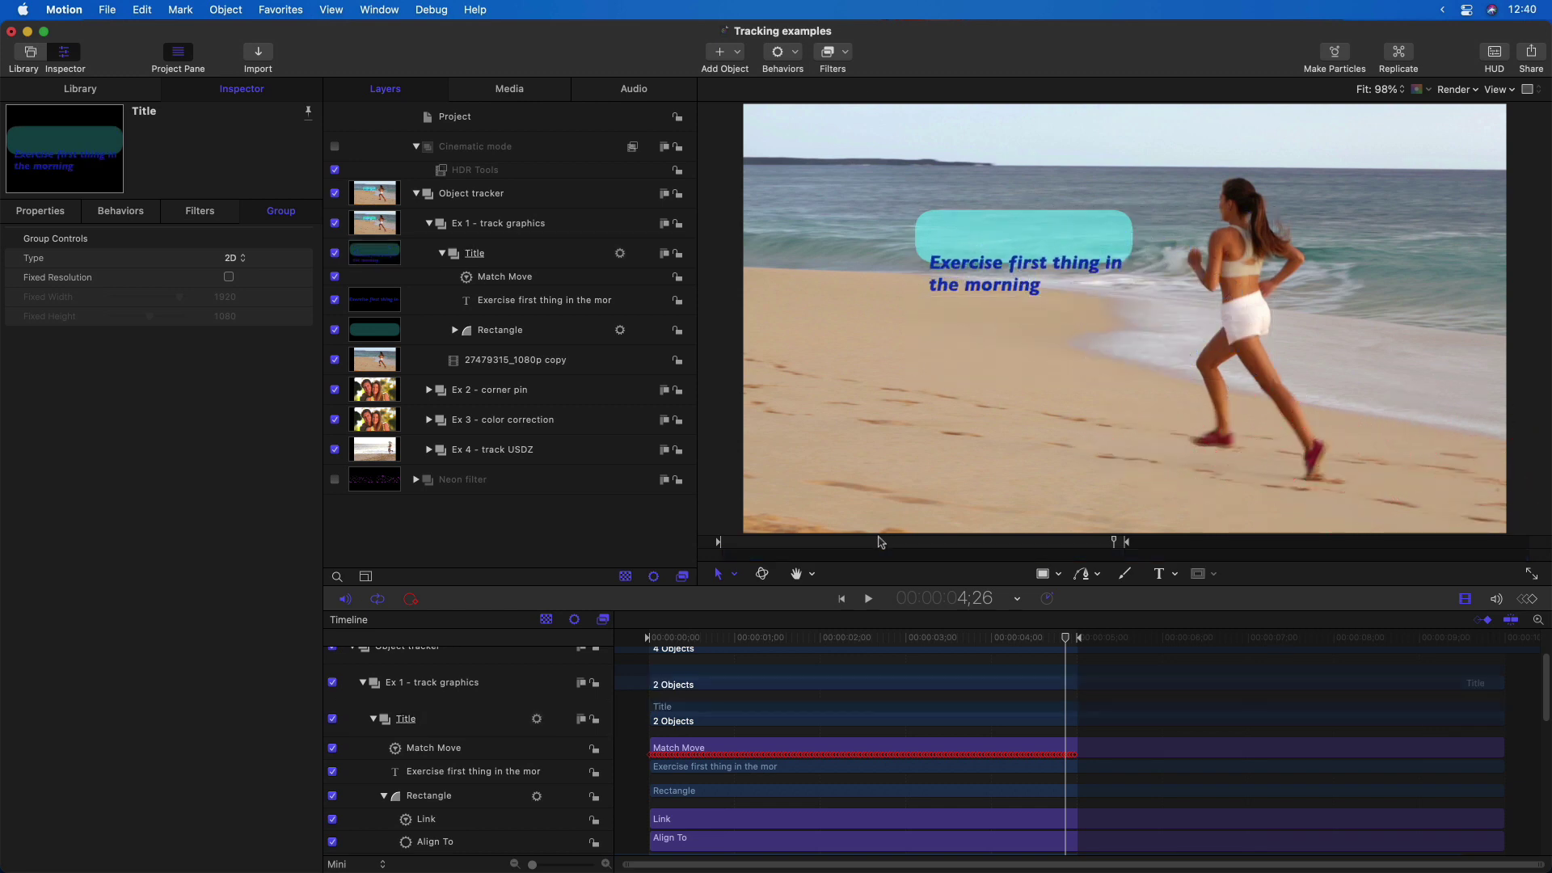
{"action": "left_click_drag", "start_coordinate": [879, 543], "coordinate": [746, 552]}
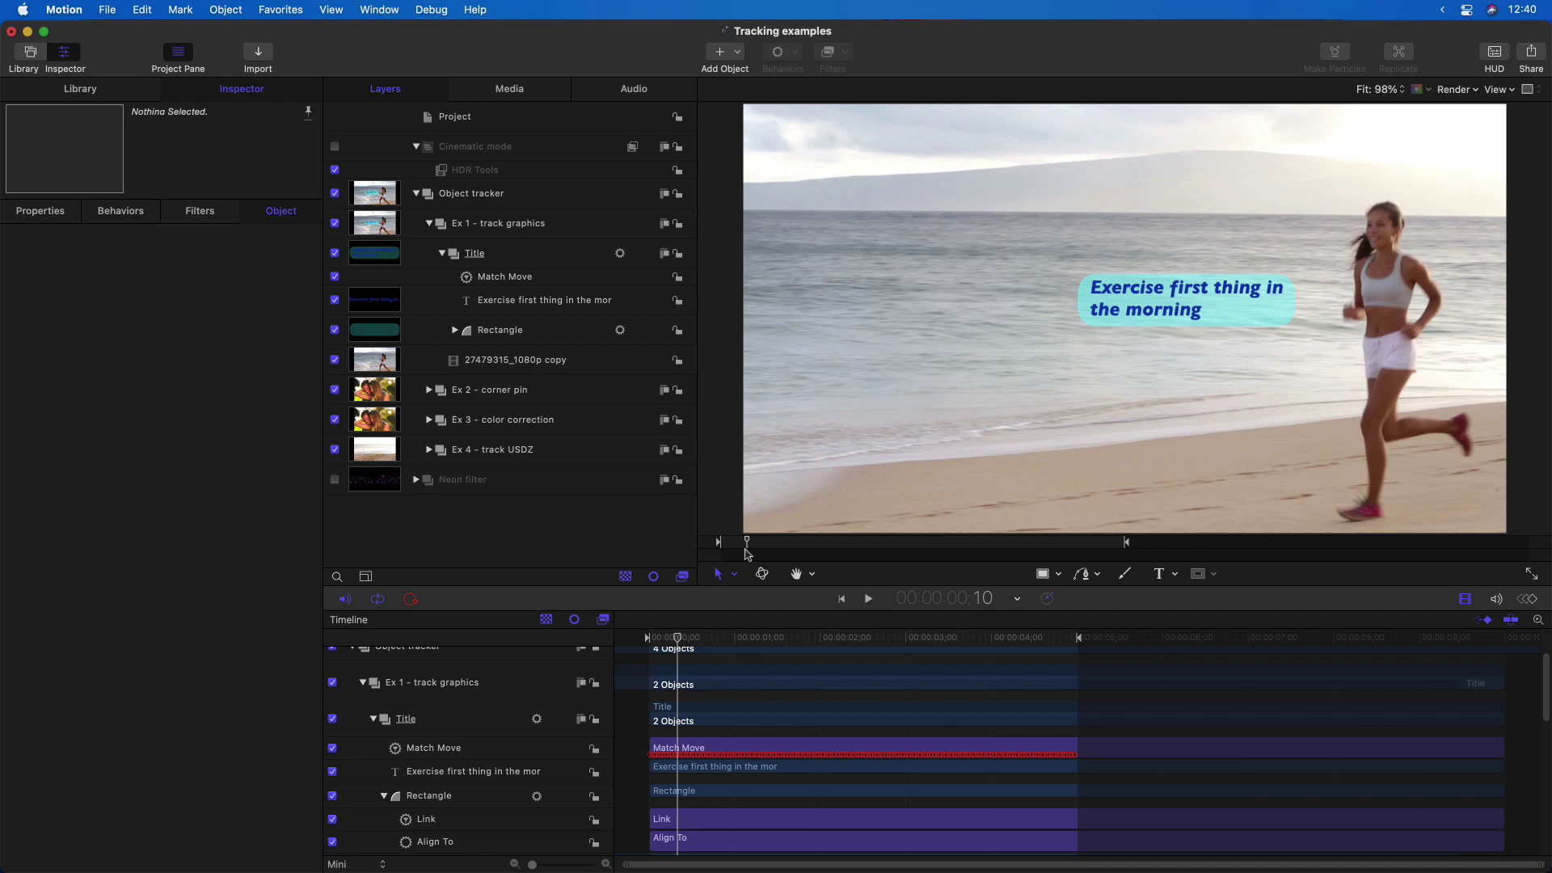
{"action": "key", "text": "space"}
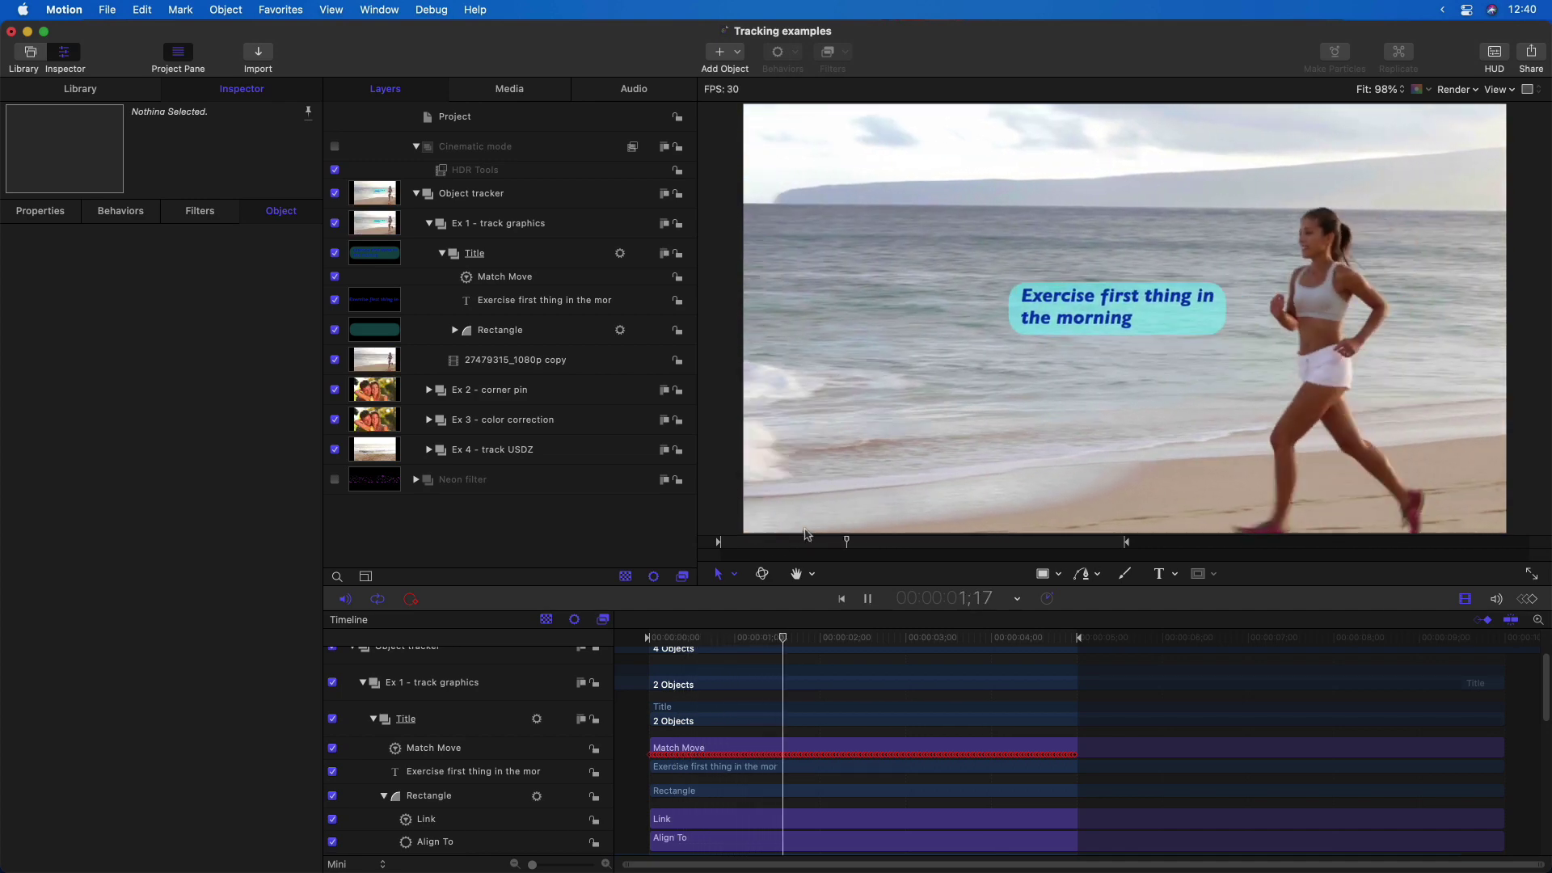
{"action": "key", "text": "space"}
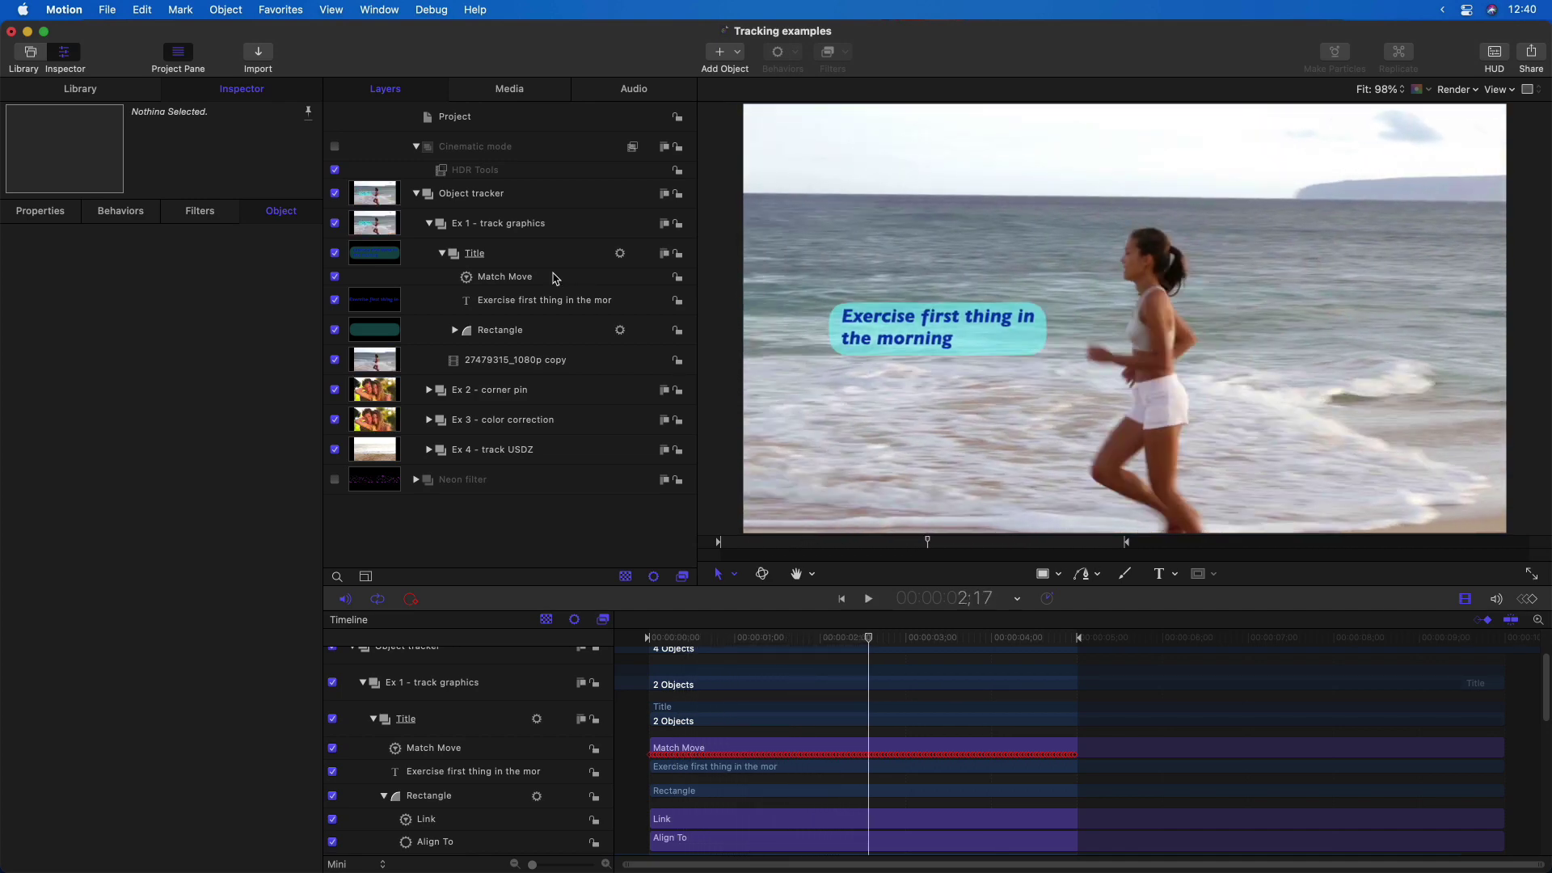
{"action": "left_click", "coordinate": [556, 278]}
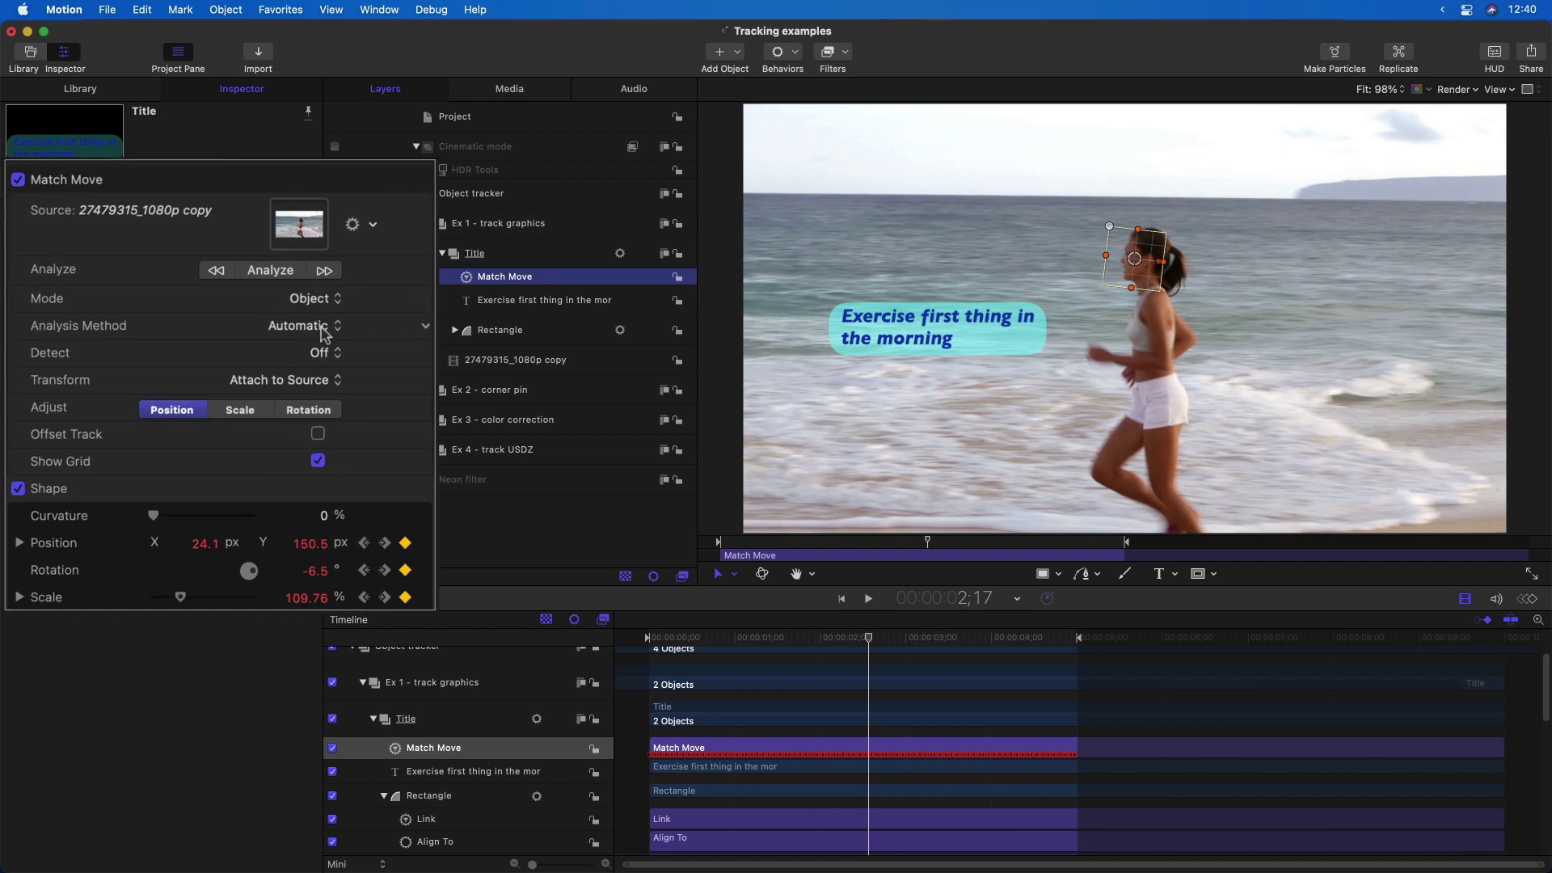
{"action": "left_click", "coordinate": [323, 330]}
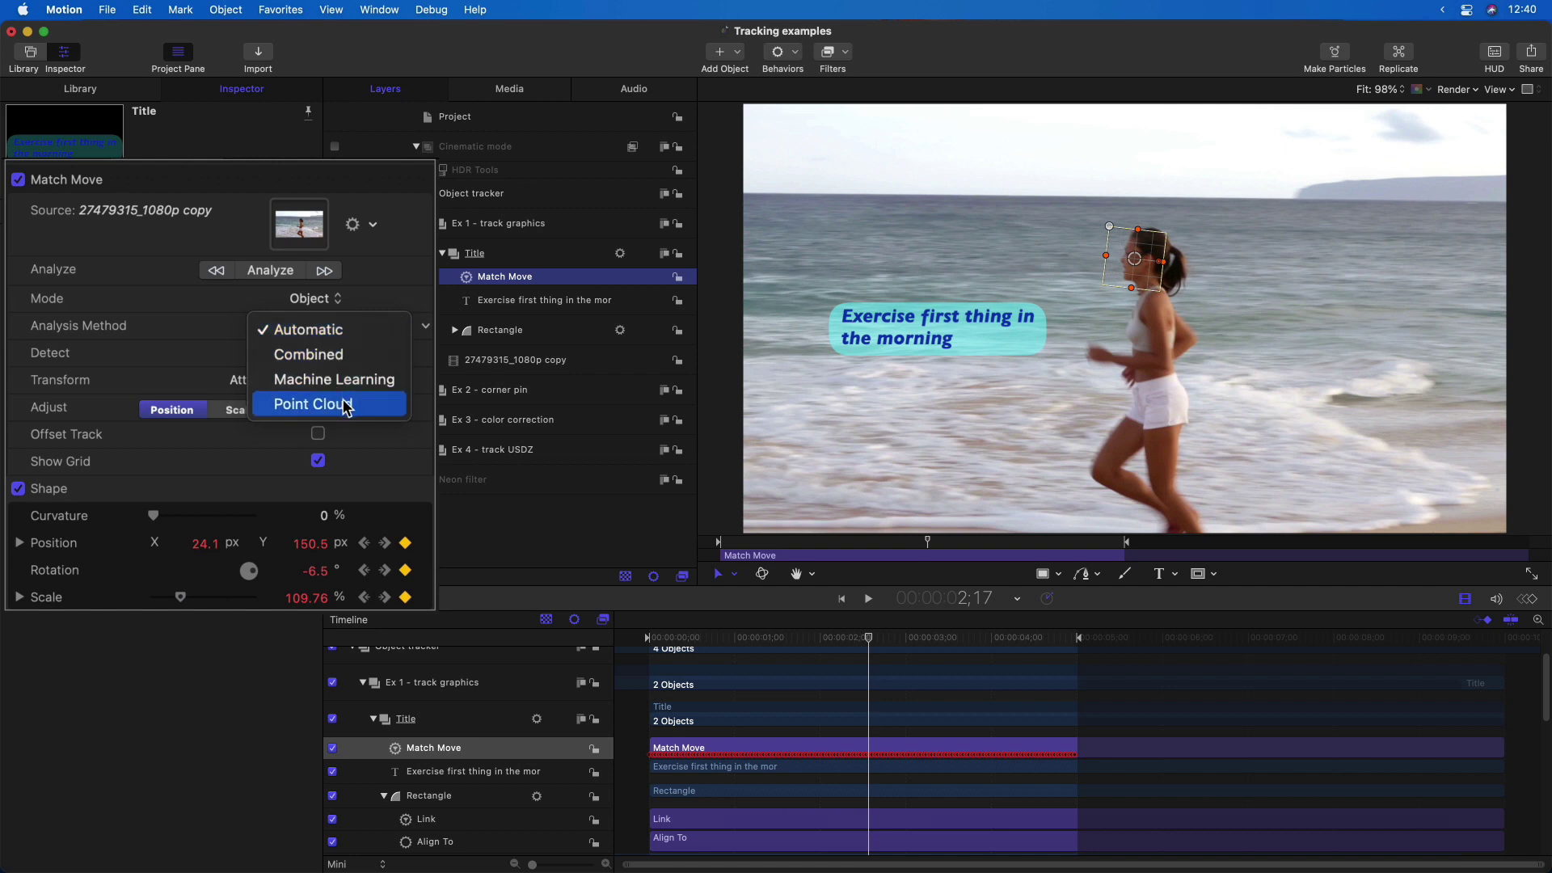
{"action": "left_click", "coordinate": [210, 330]}
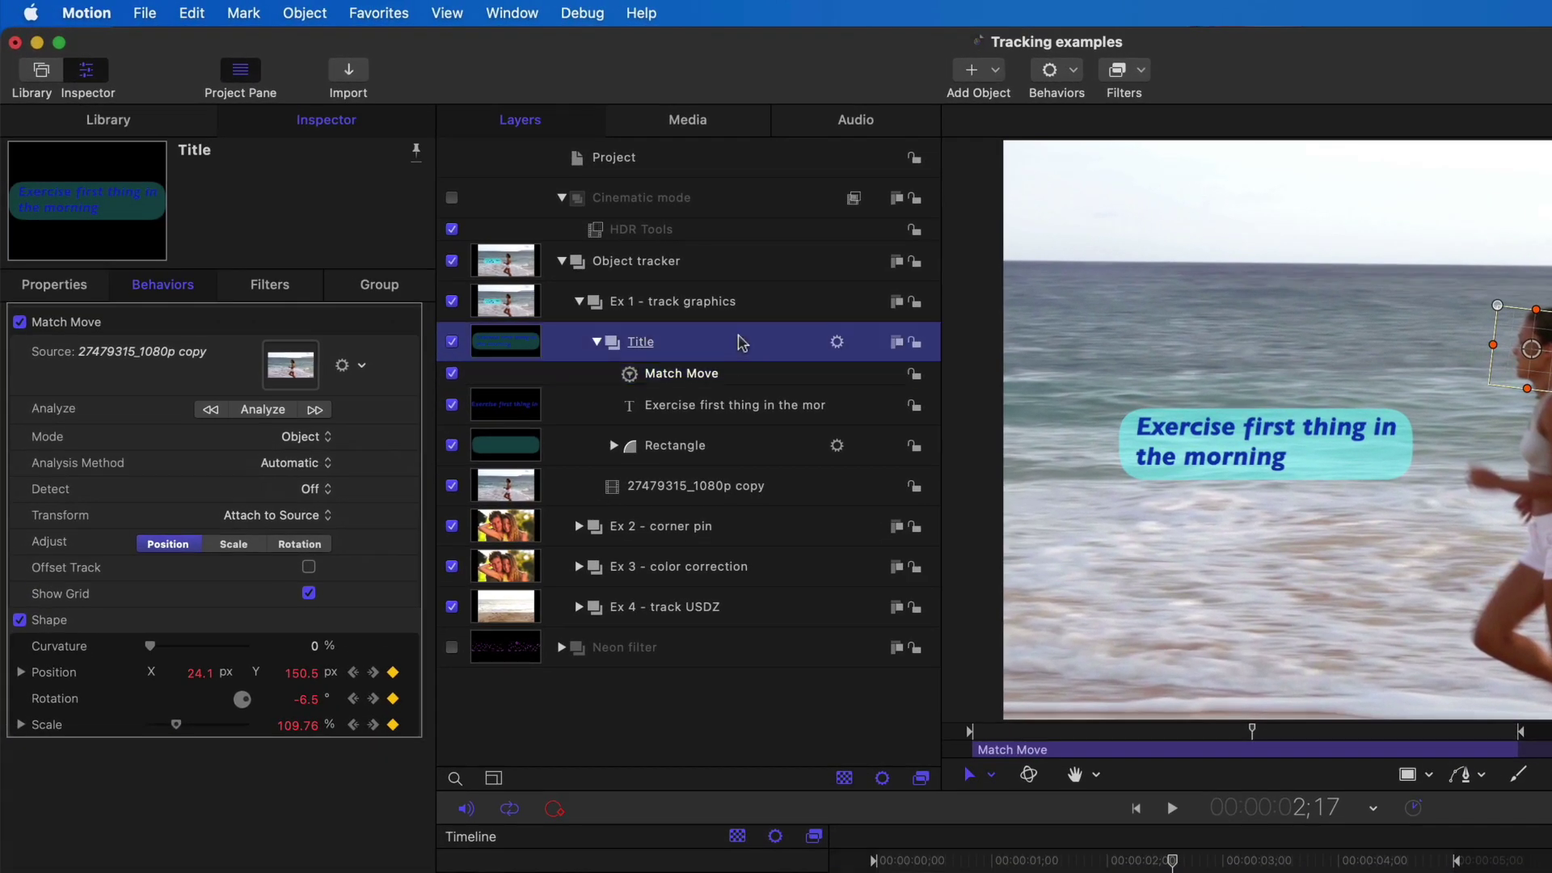
Add an Average parameter behavior to the Title group's Position
{"action": "left_click", "coordinate": [550, 253]}
{"action": "left_click", "coordinate": [77, 292]}
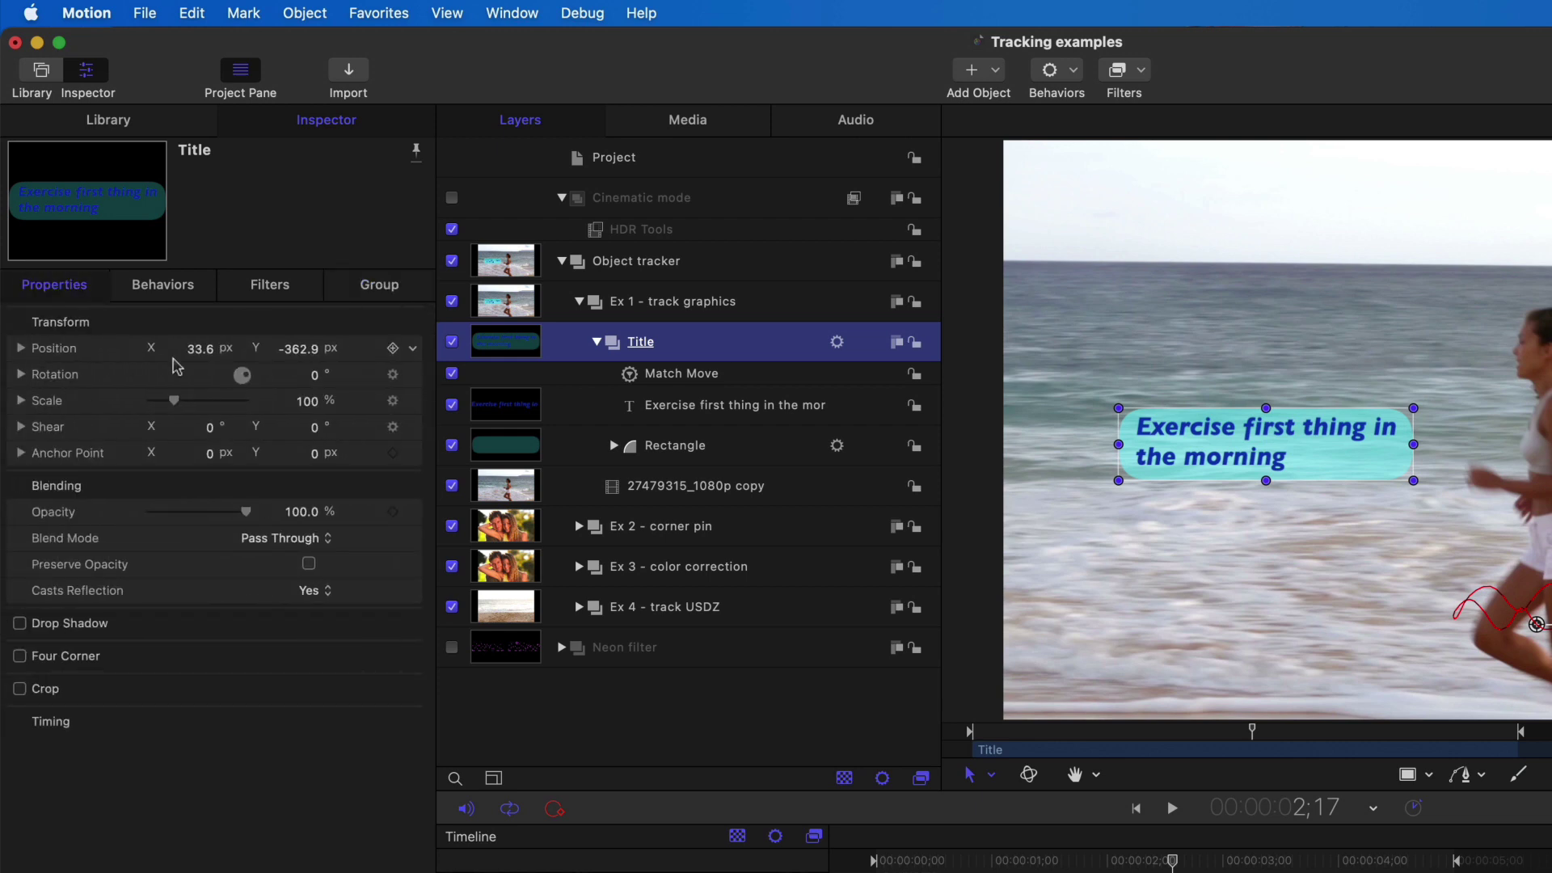
{"action": "left_click", "coordinate": [415, 349]}
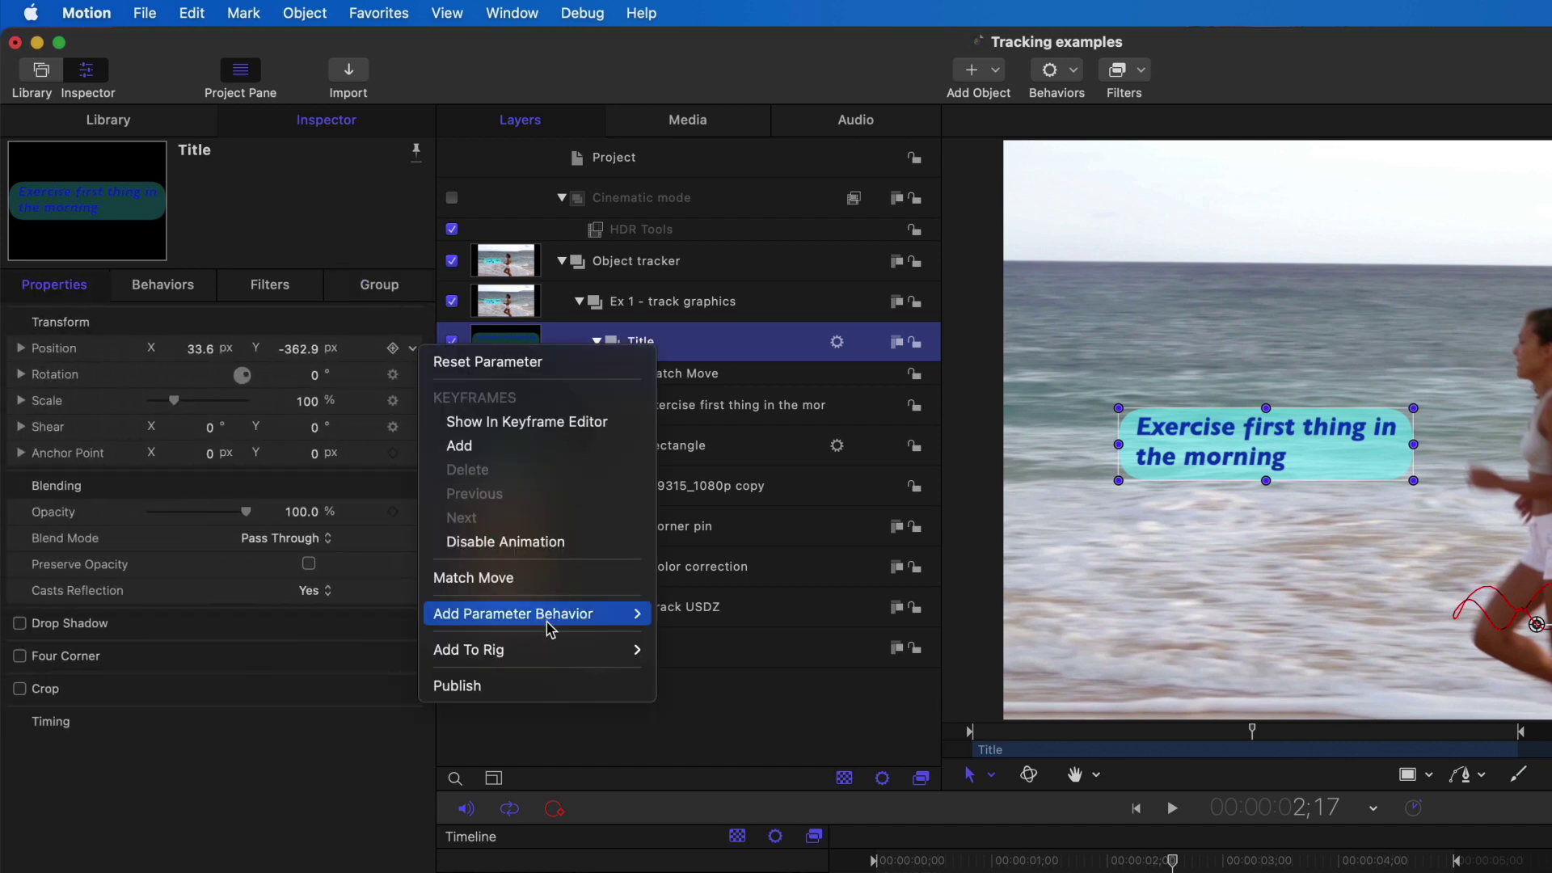
{"action": "mouse_move", "coordinate": [544, 613]}
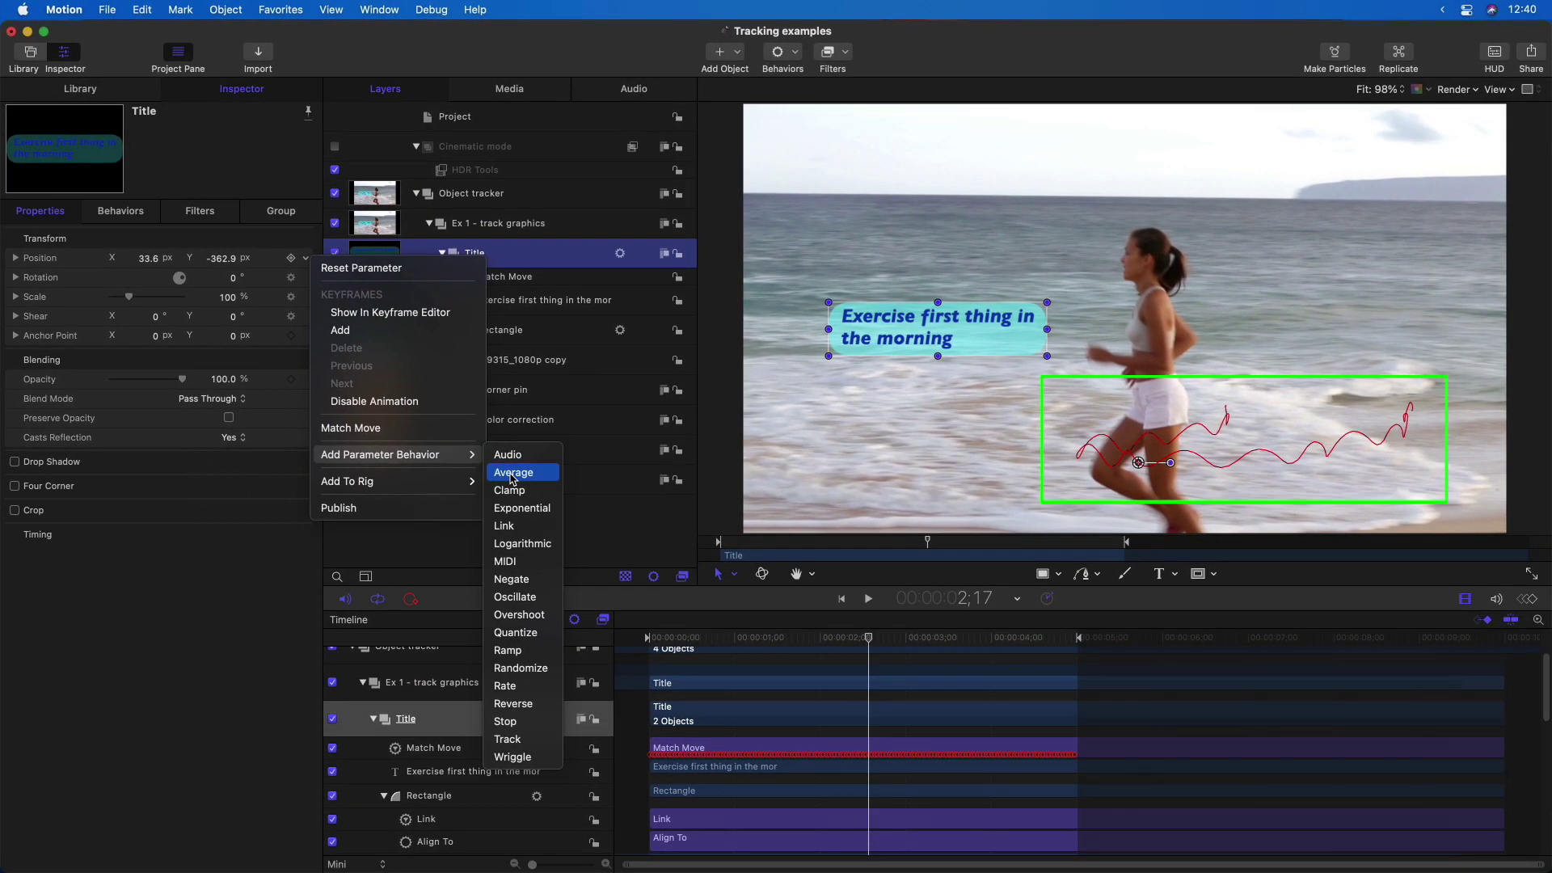
{"action": "left_click", "coordinate": [512, 474]}
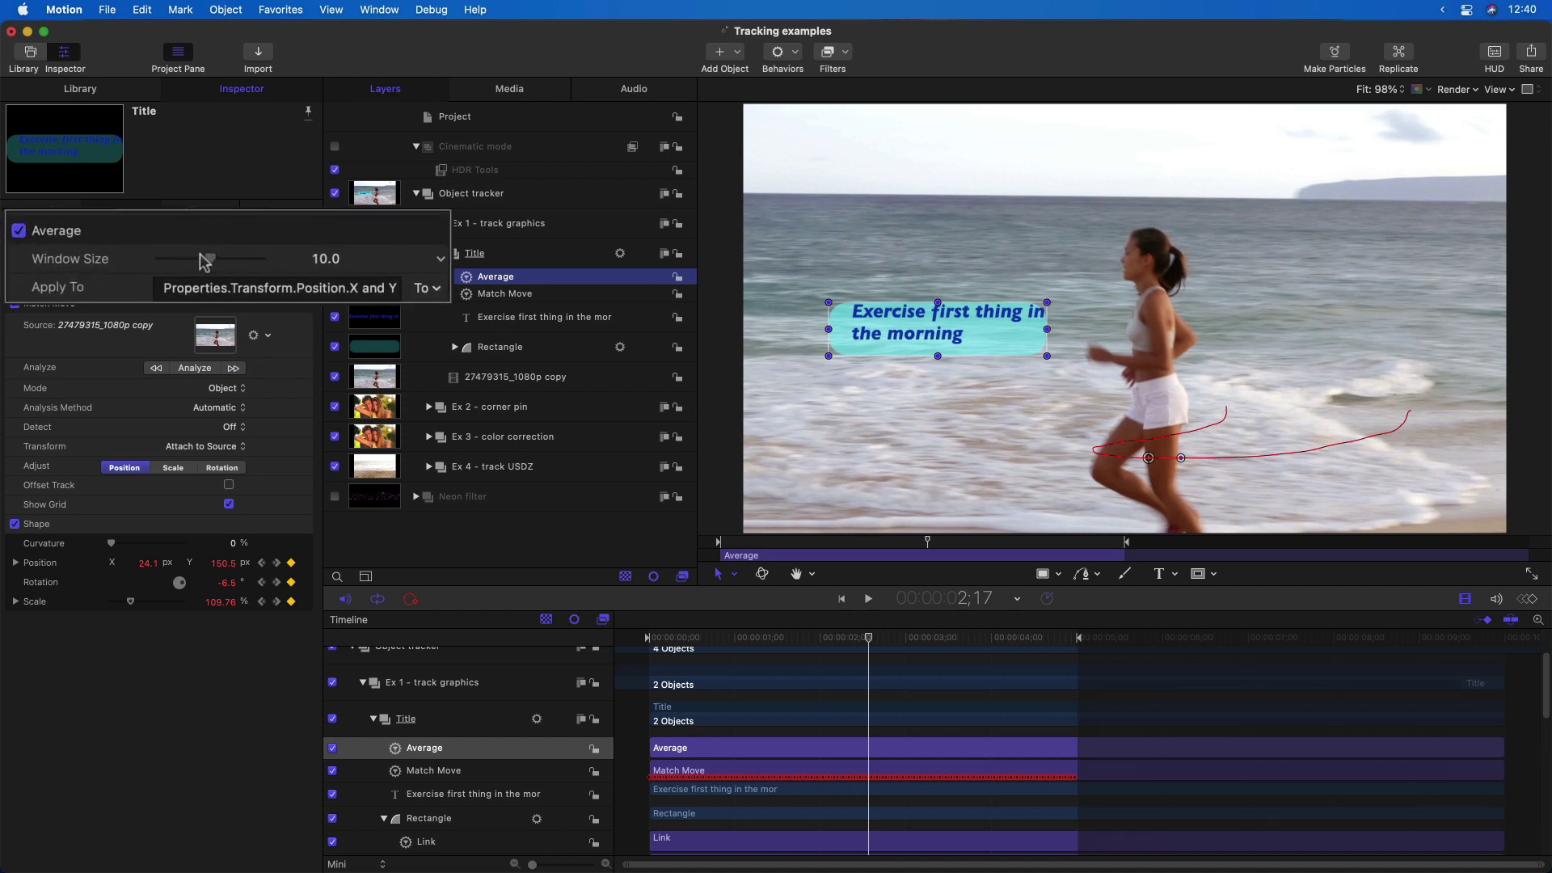
Set the Average Window Size to 7 and play from the start to review the smoothing
{"action": "left_click_drag", "start_coordinate": [204, 260], "coordinate": [195, 260]}
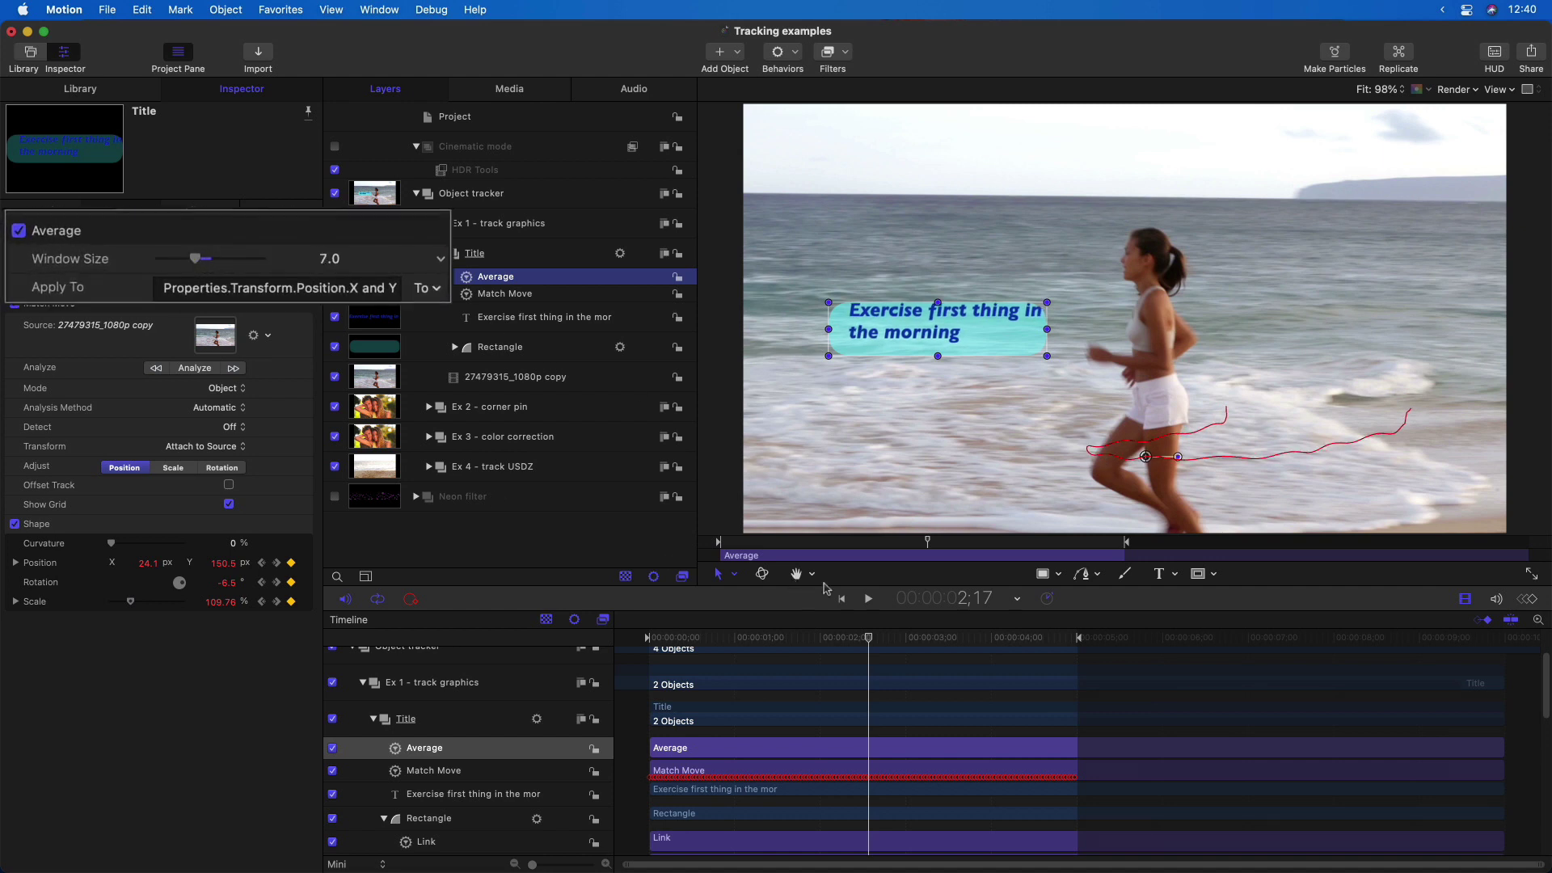
{"action": "left_click_drag", "start_coordinate": [772, 542], "coordinate": [706, 544]}
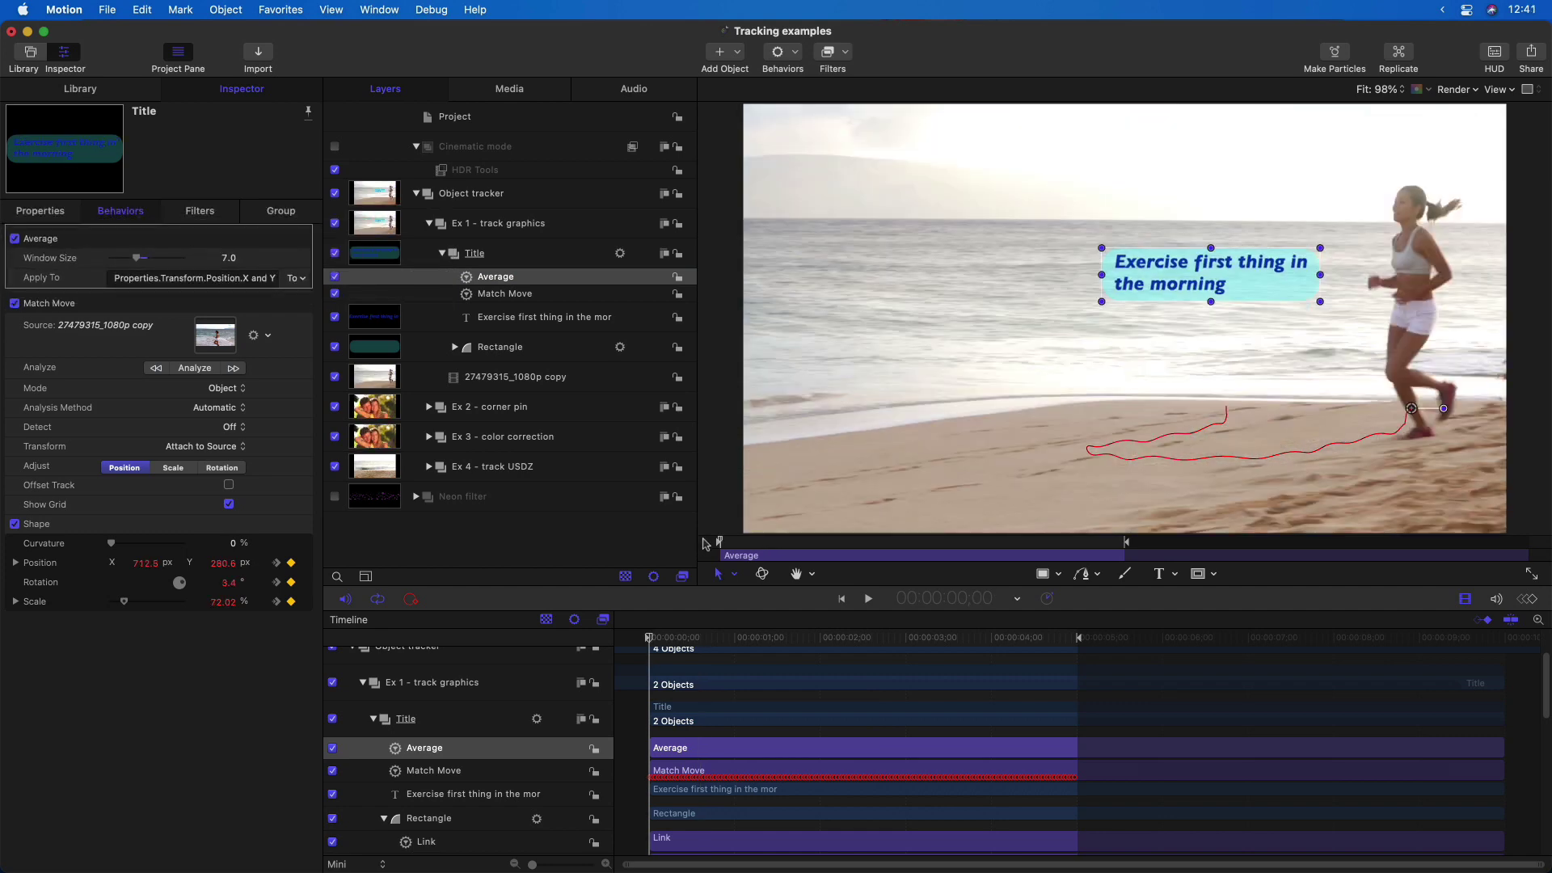
{"action": "left_click", "coordinate": [621, 544]}
{"action": "key", "text": "space"}
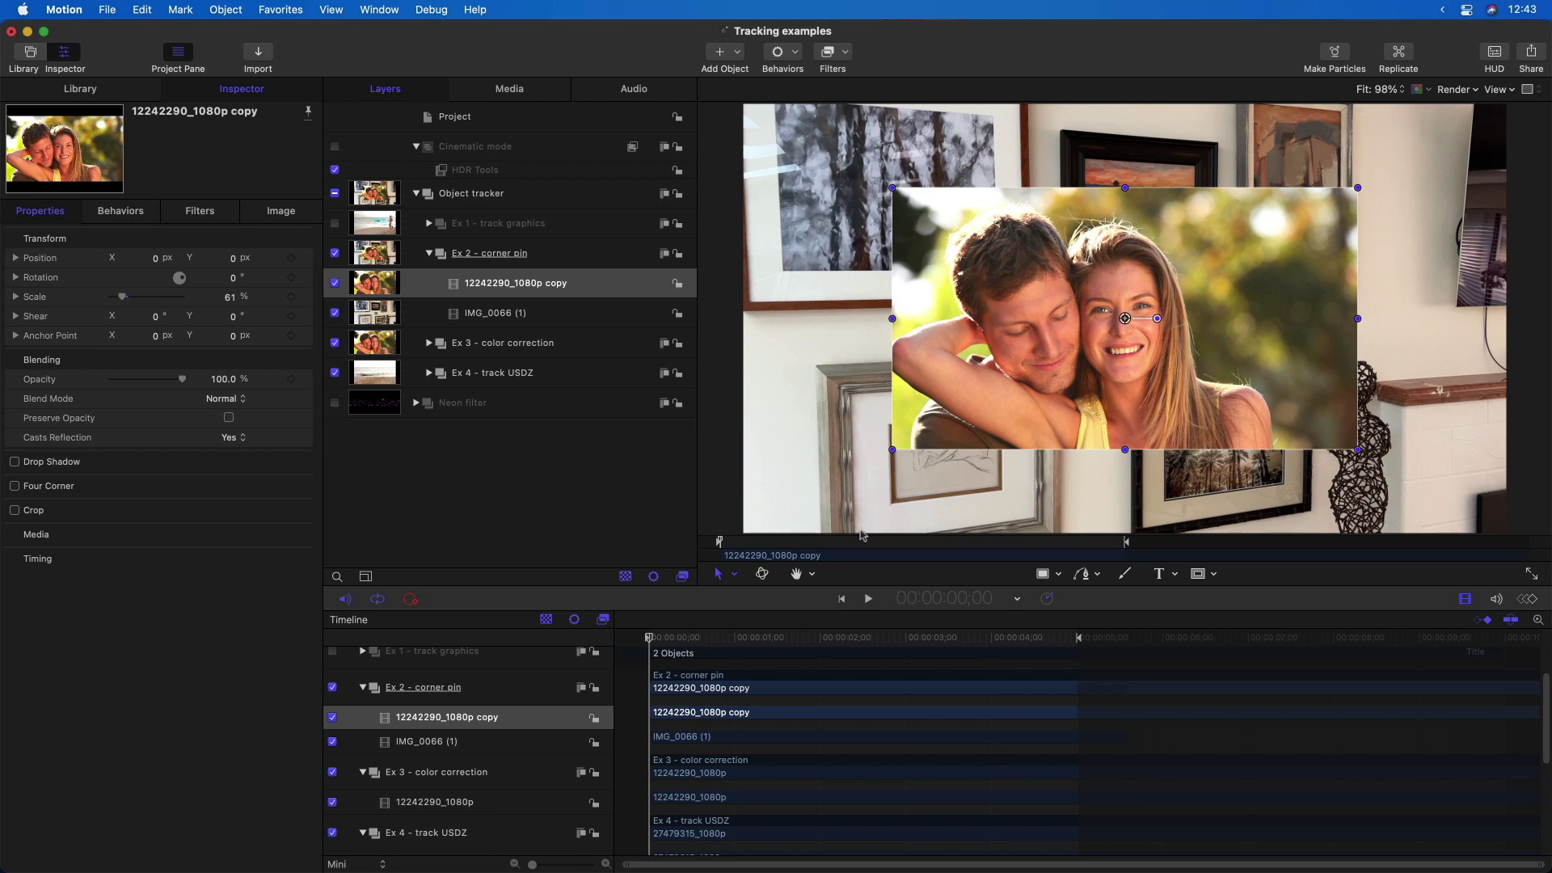
Scrub the Ex 2 corner pin example and toggle the 12242290_1080p copy layer off and on
{"action": "left_click_drag", "start_coordinate": [689, 641], "coordinate": [648, 640]}
{"action": "left_click", "coordinate": [334, 283]}
{"action": "left_click", "coordinate": [335, 283]}
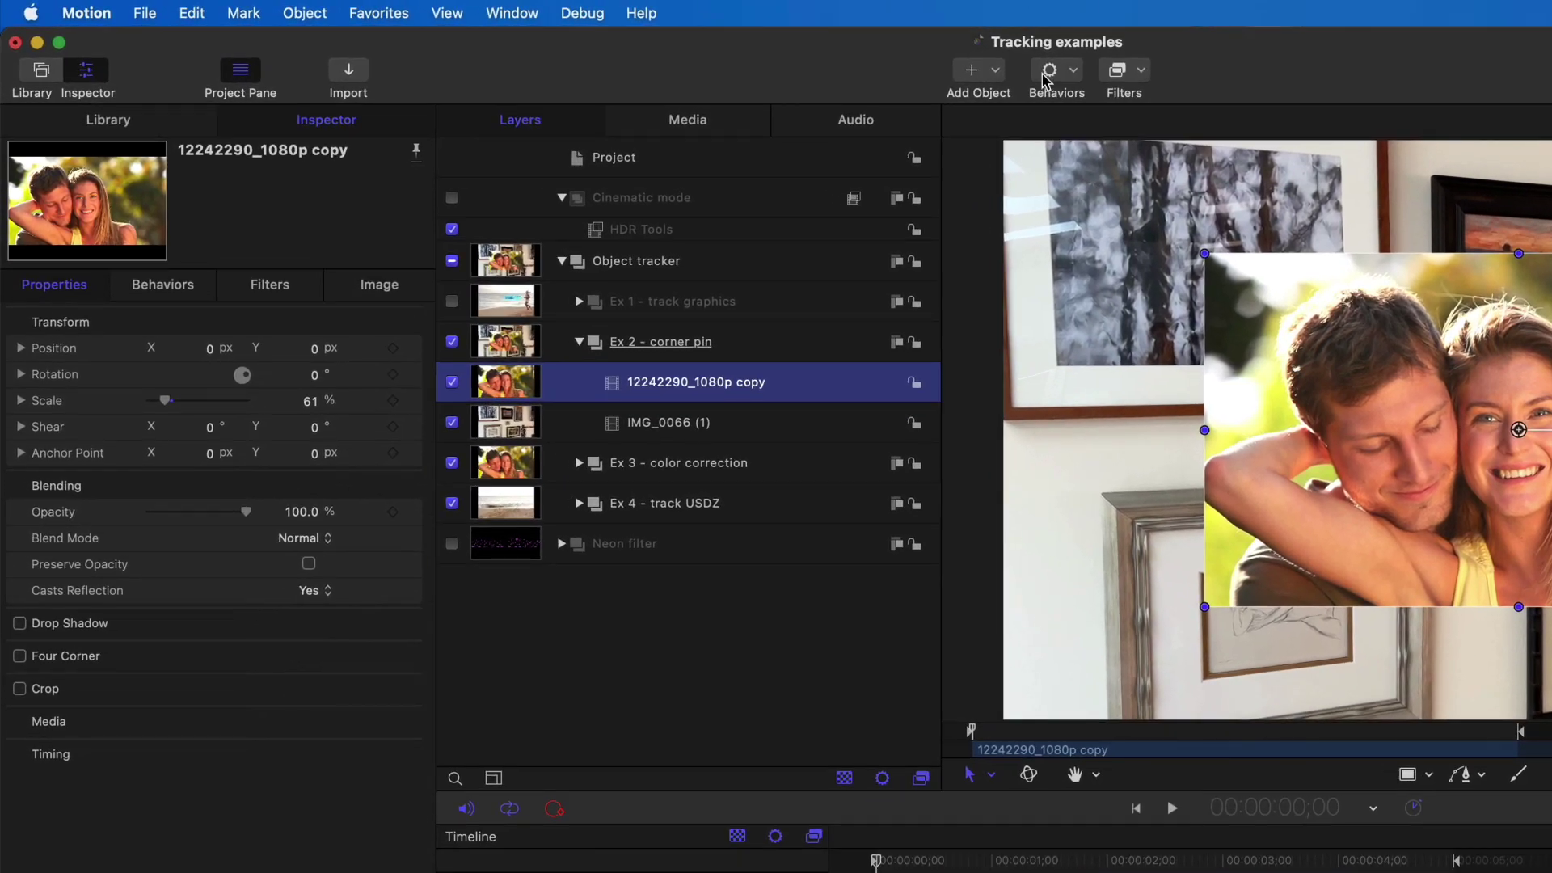
Add a Match Move to the 12242290_1080p copy clip with Mode Point and Type Four Corners
{"action": "left_click", "coordinate": [776, 54]}
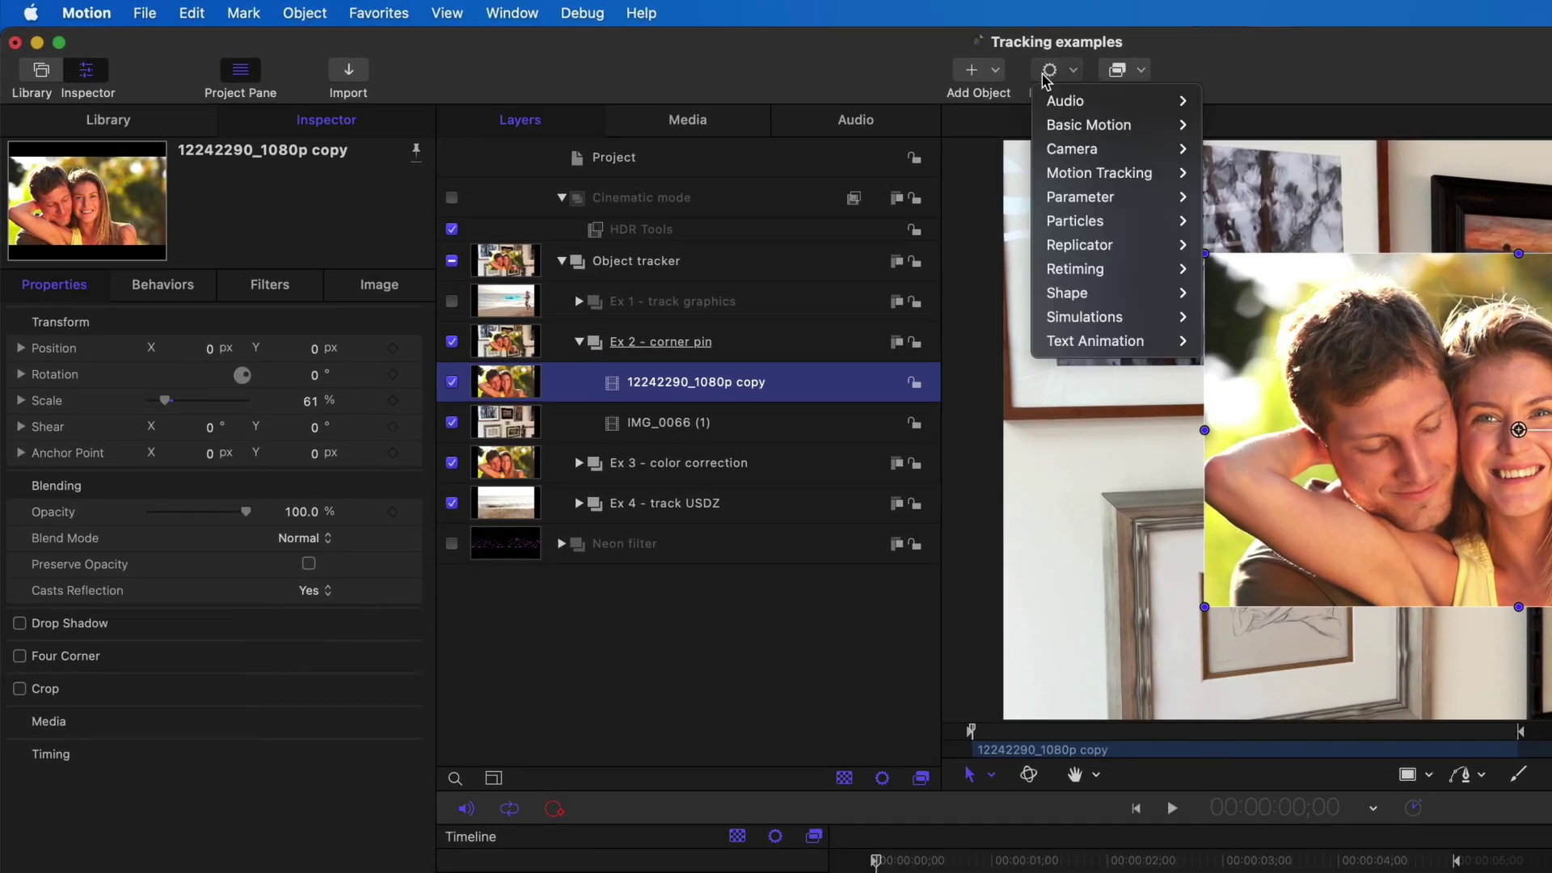
{"action": "mouse_move", "coordinate": [1132, 173]}
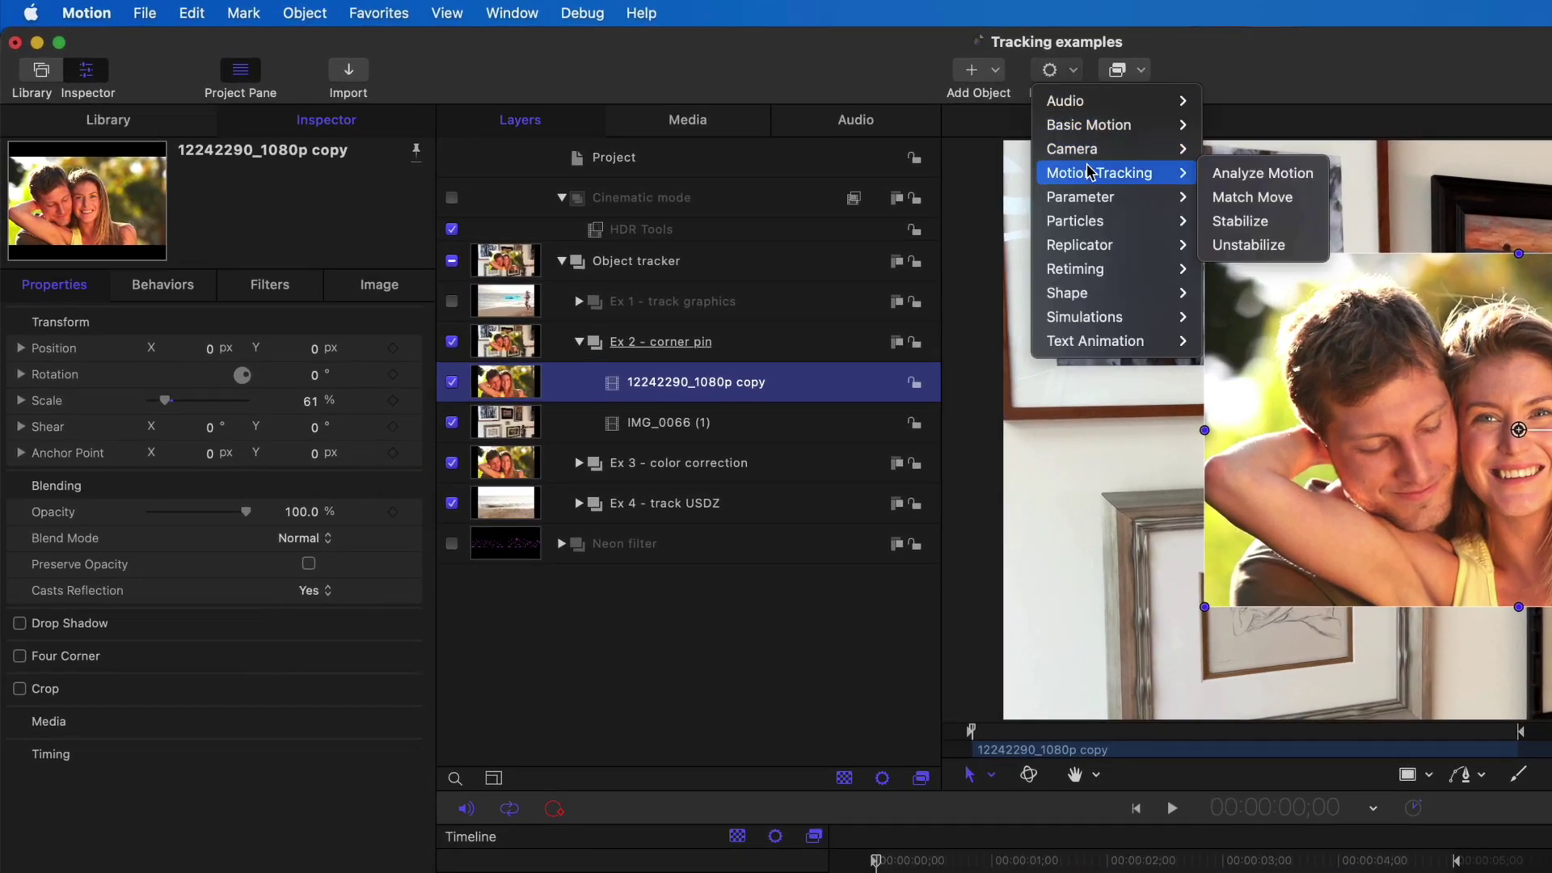
{"action": "left_click", "coordinate": [1226, 202]}
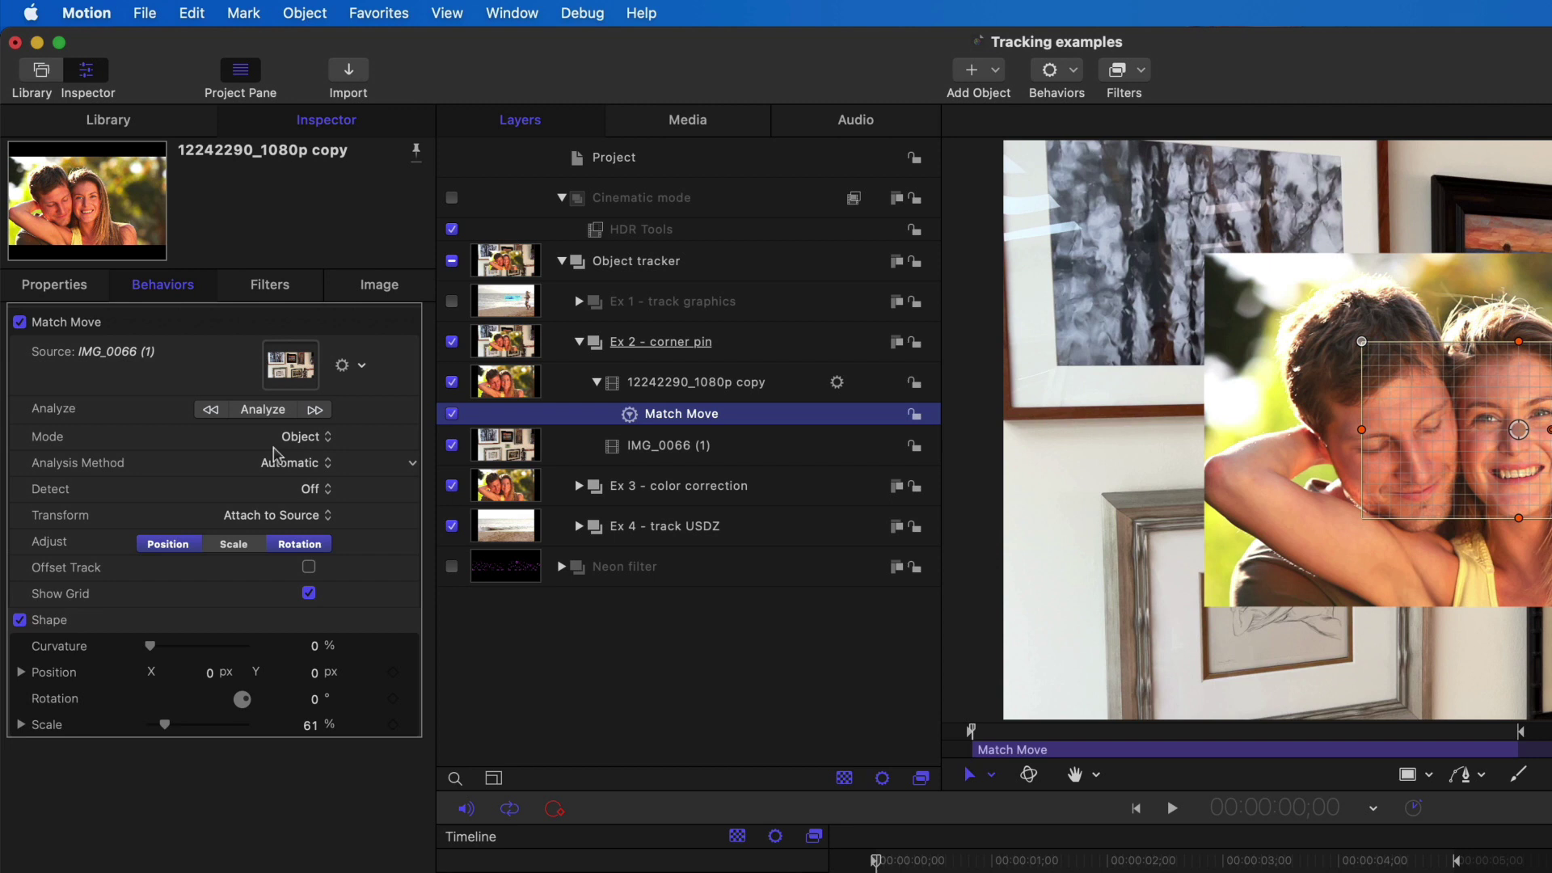
{"action": "left_click", "coordinate": [313, 440]}
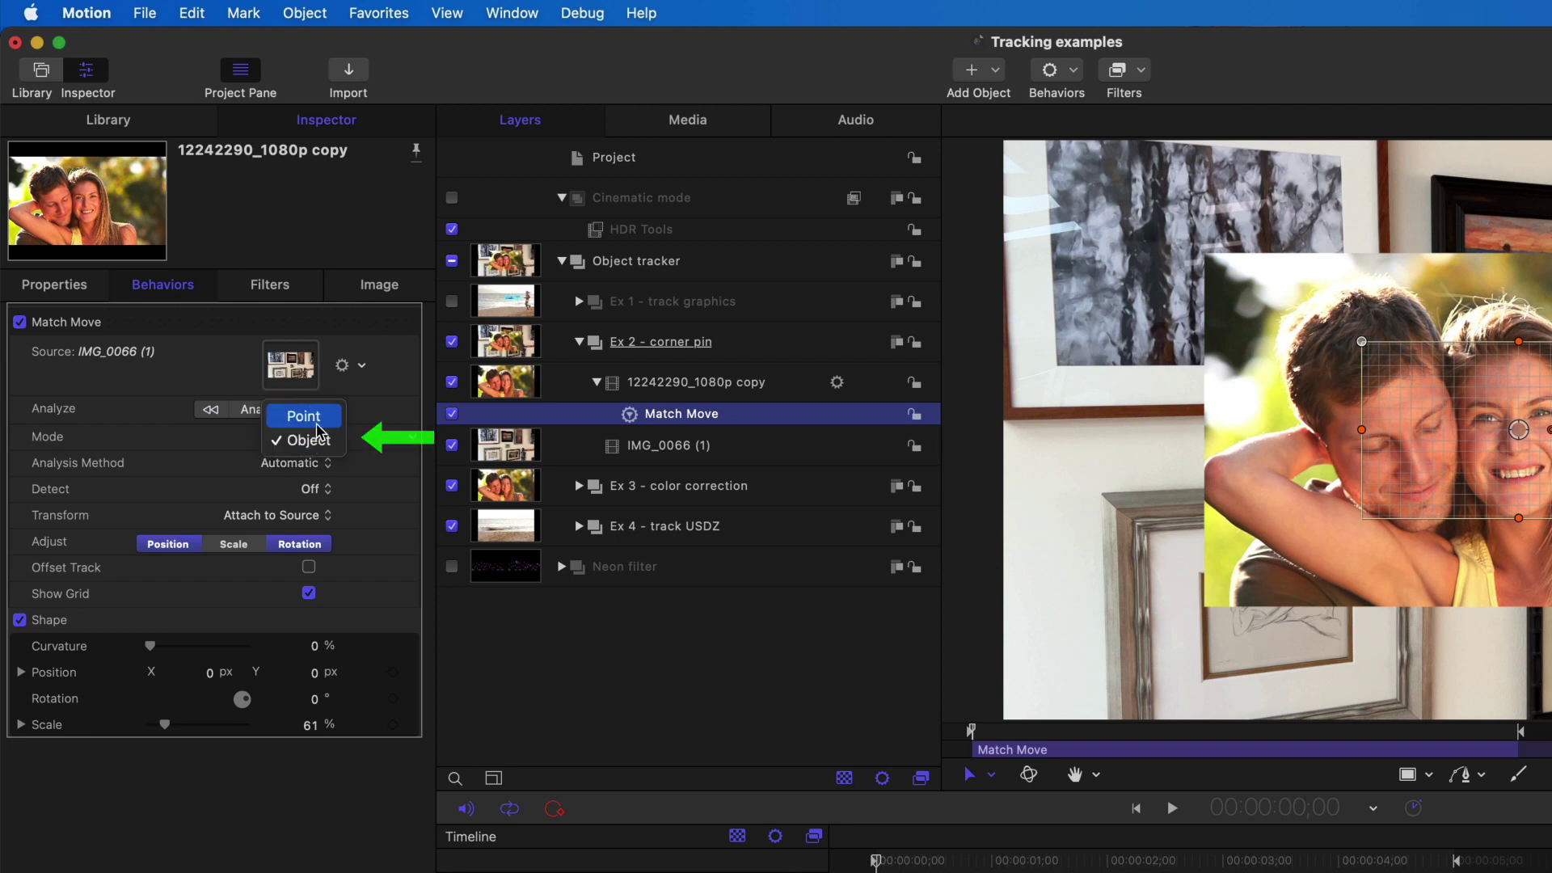
{"action": "left_click", "coordinate": [312, 409]}
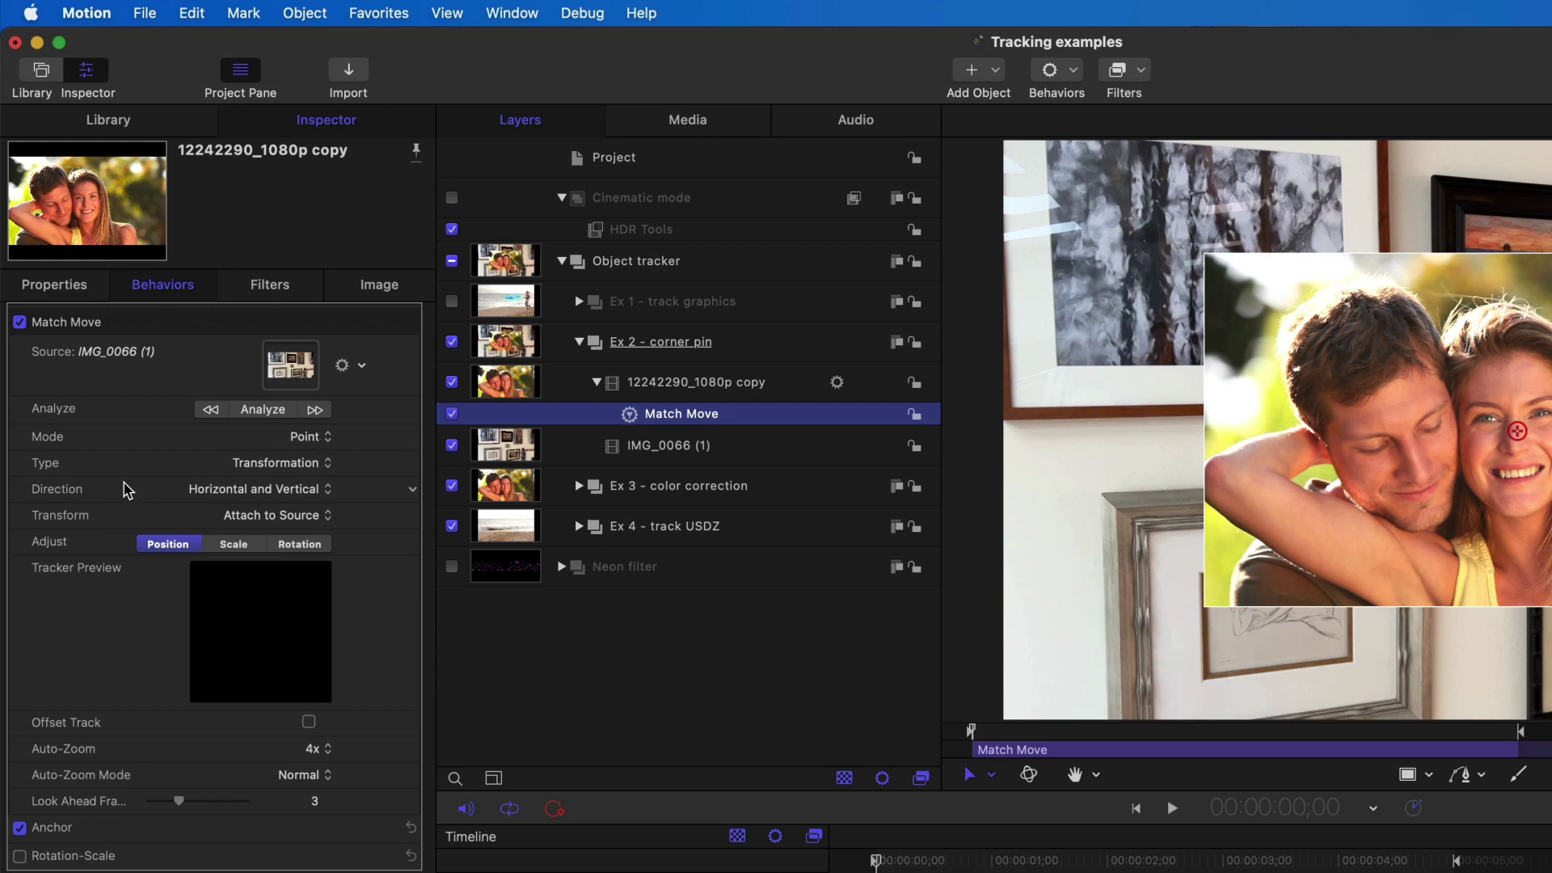
{"action": "left_click", "coordinate": [312, 469]}
{"action": "left_click", "coordinate": [314, 491]}
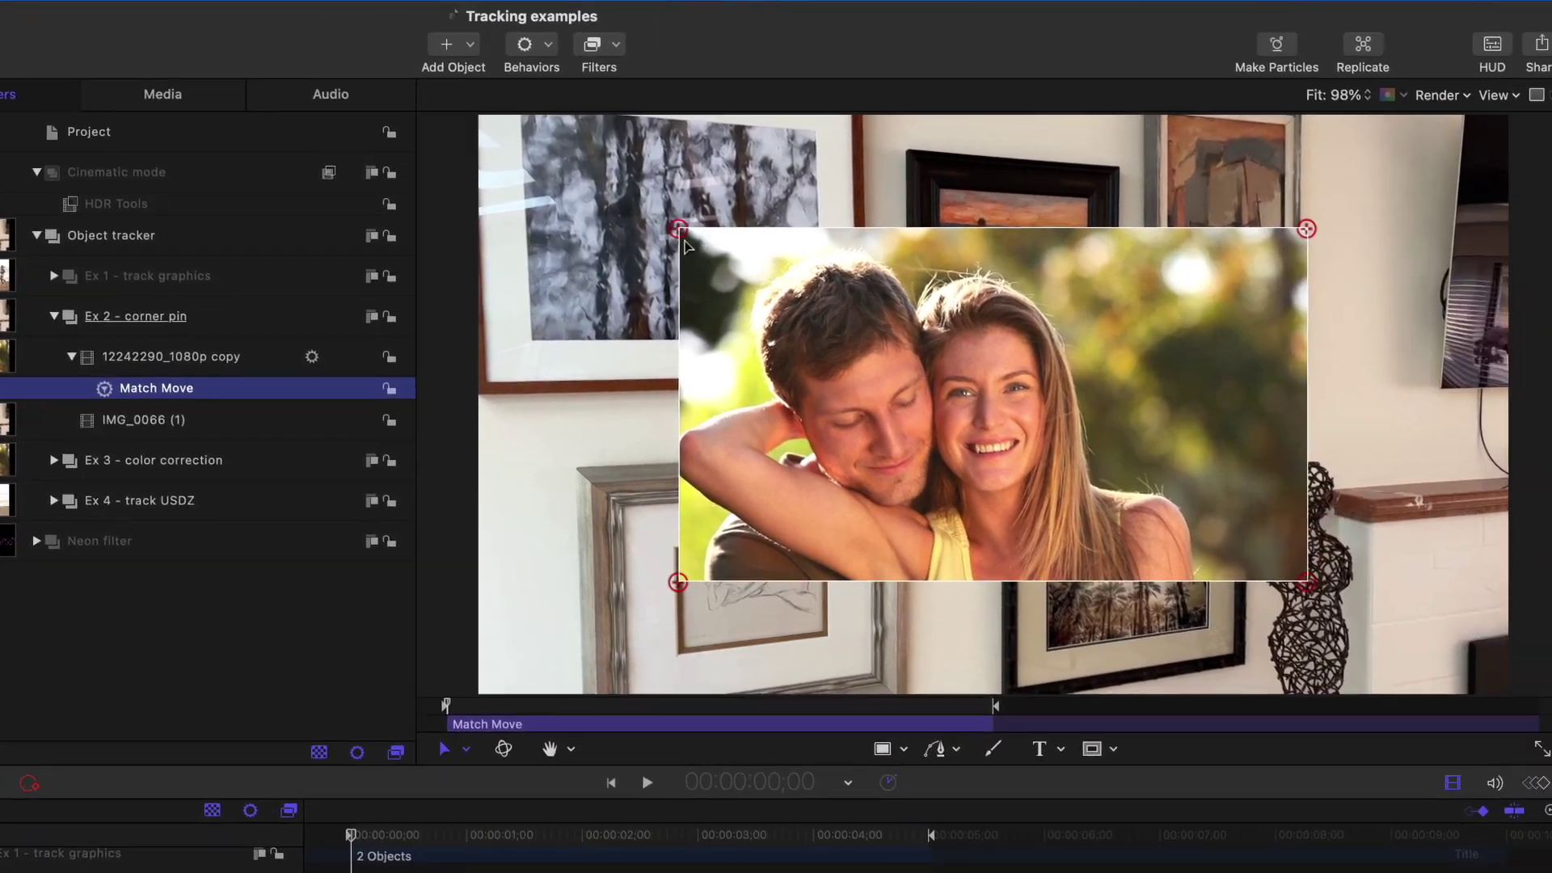
Drag the clip's corner-pin handles into the black picture frame and check each corner tracker
{"action": "left_click_drag", "start_coordinate": [1310, 225], "coordinate": [1063, 192]}
{"action": "left_click_drag", "start_coordinate": [661, 579], "coordinate": [919, 322]}
{"action": "left_click_drag", "start_coordinate": [1291, 579], "coordinate": [1075, 327]}
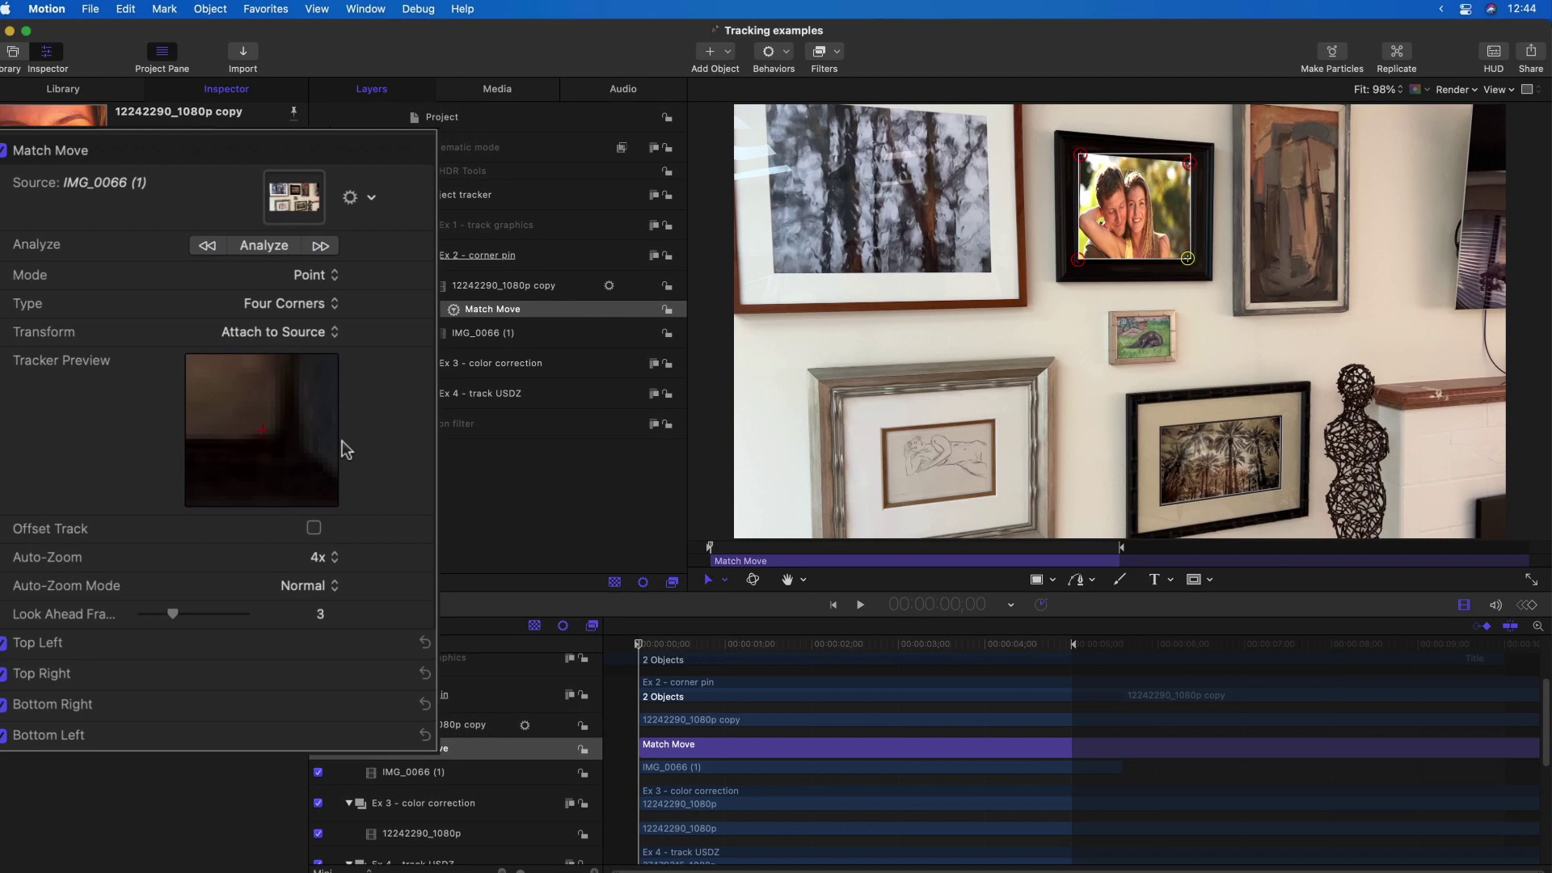
{"action": "left_click", "coordinate": [65, 667]}
{"action": "left_click", "coordinate": [54, 703]}
{"action": "left_click", "coordinate": [64, 727]}
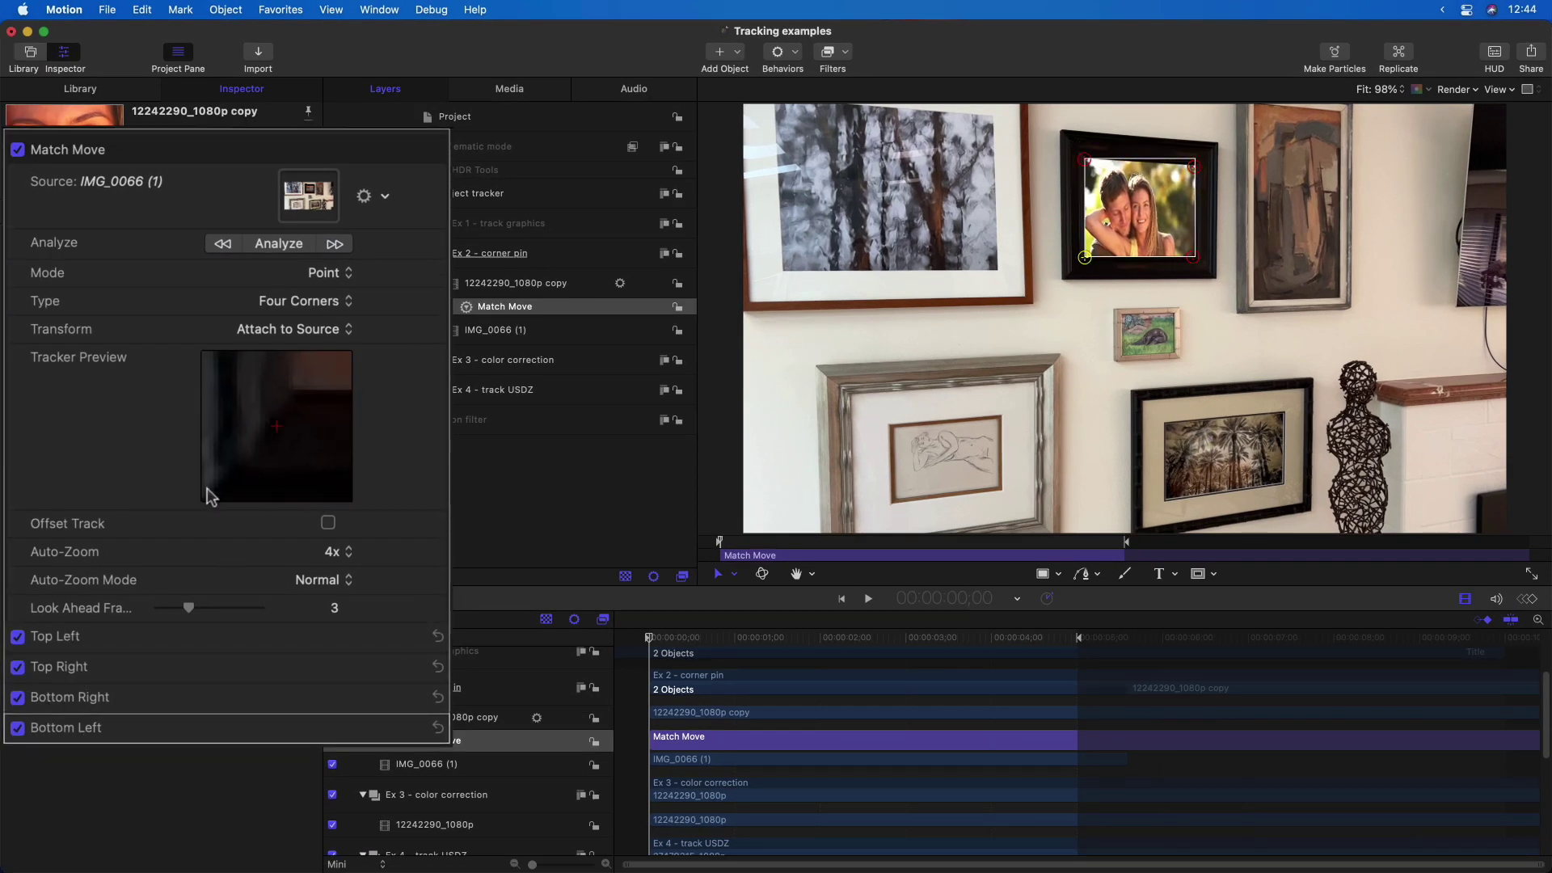
Analyze the four-corner track through the wall footage and play it from the first frame
{"action": "left_click", "coordinate": [278, 244]}
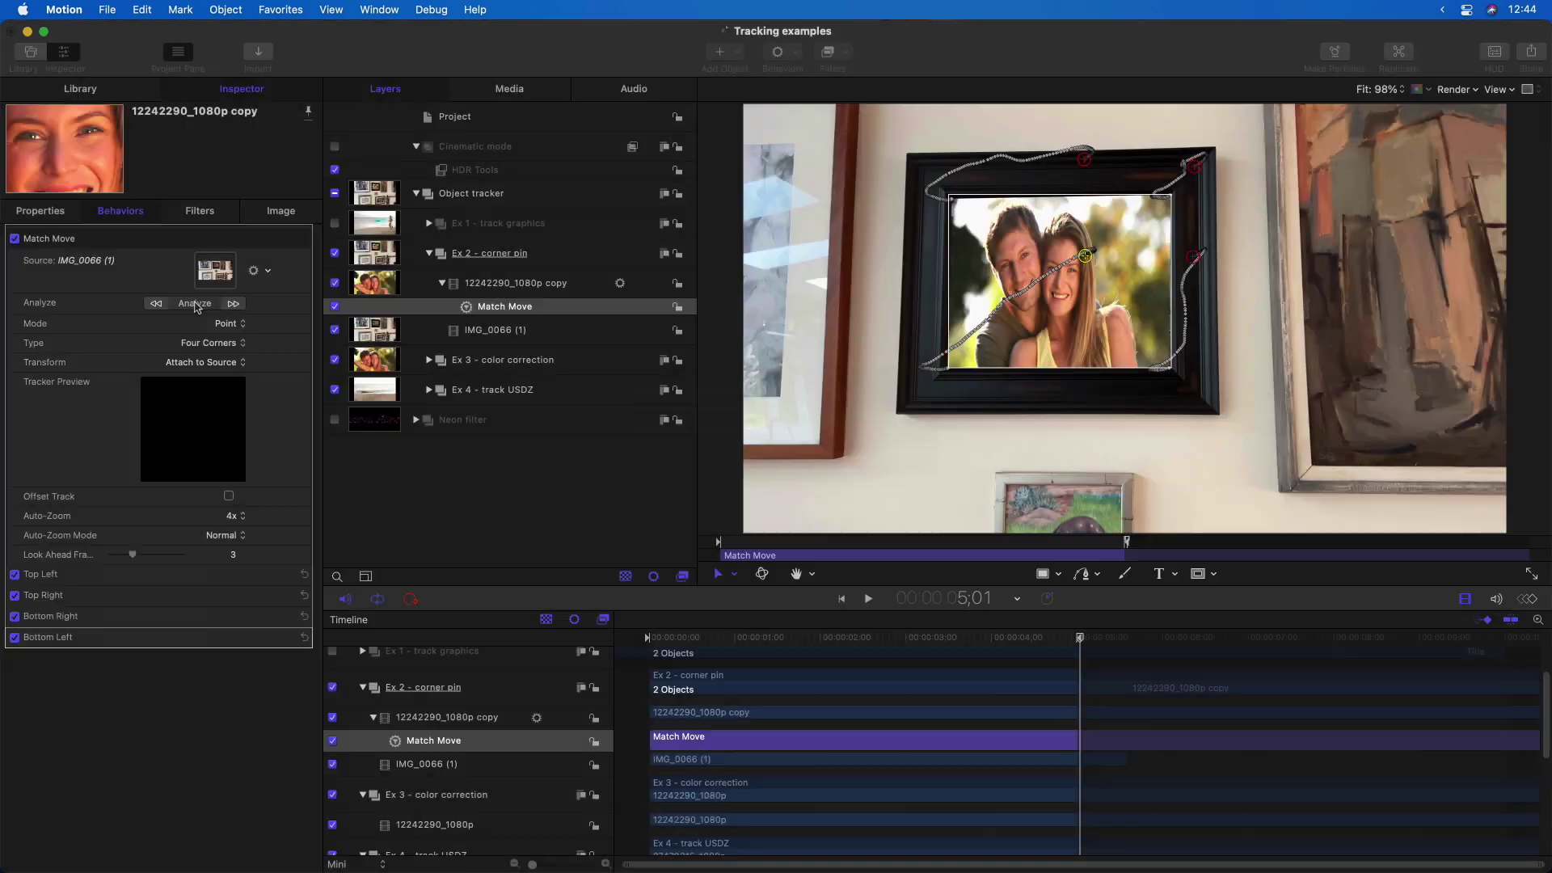
{"action": "left_click", "coordinate": [542, 495]}
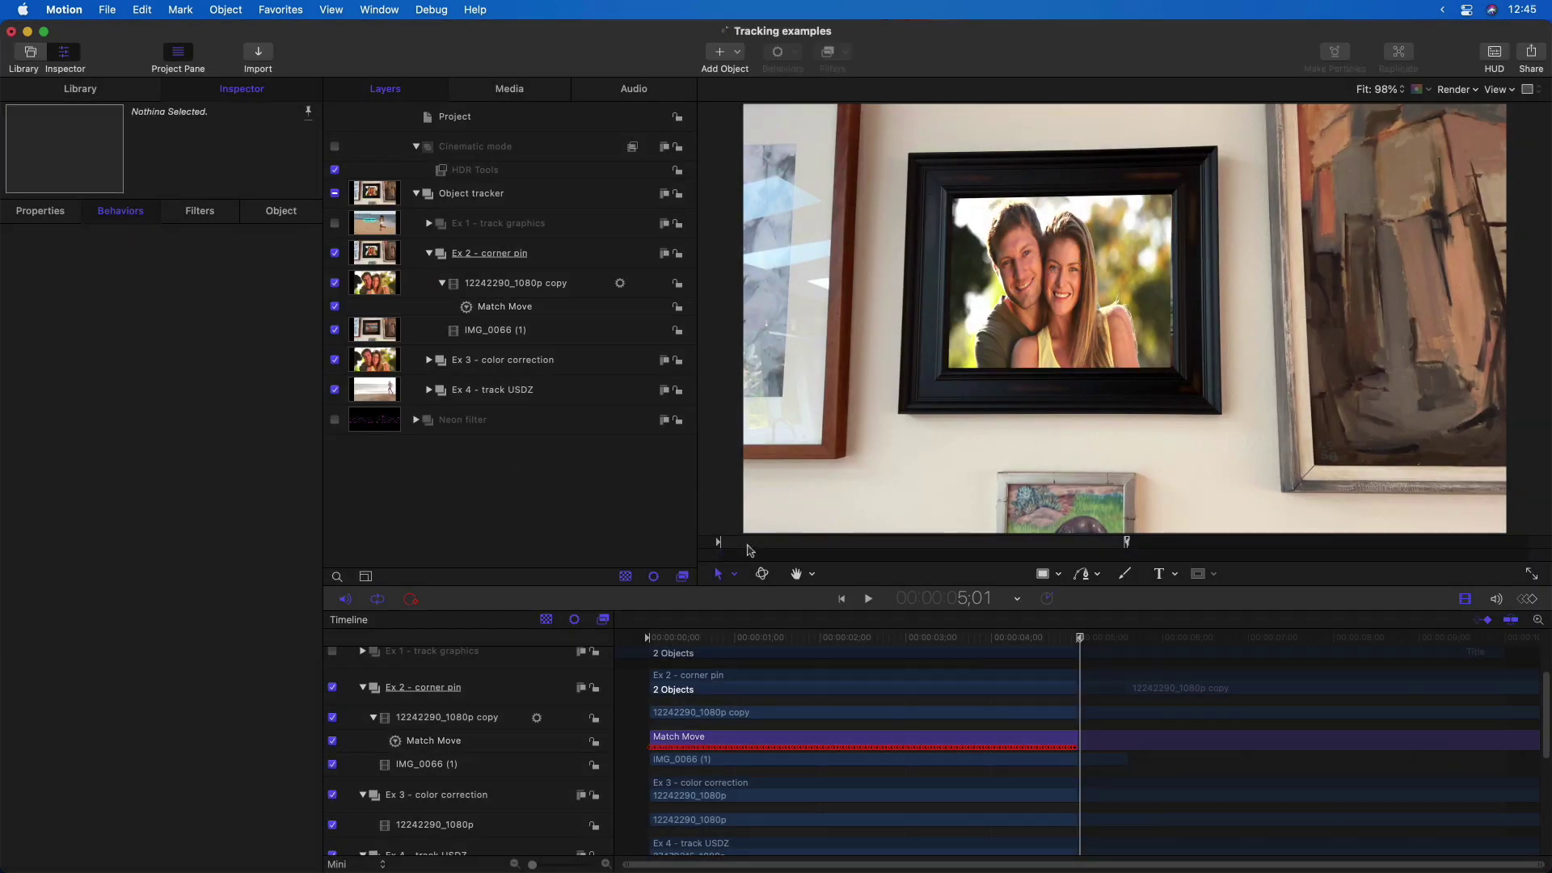
{"action": "key", "text": "Home"}
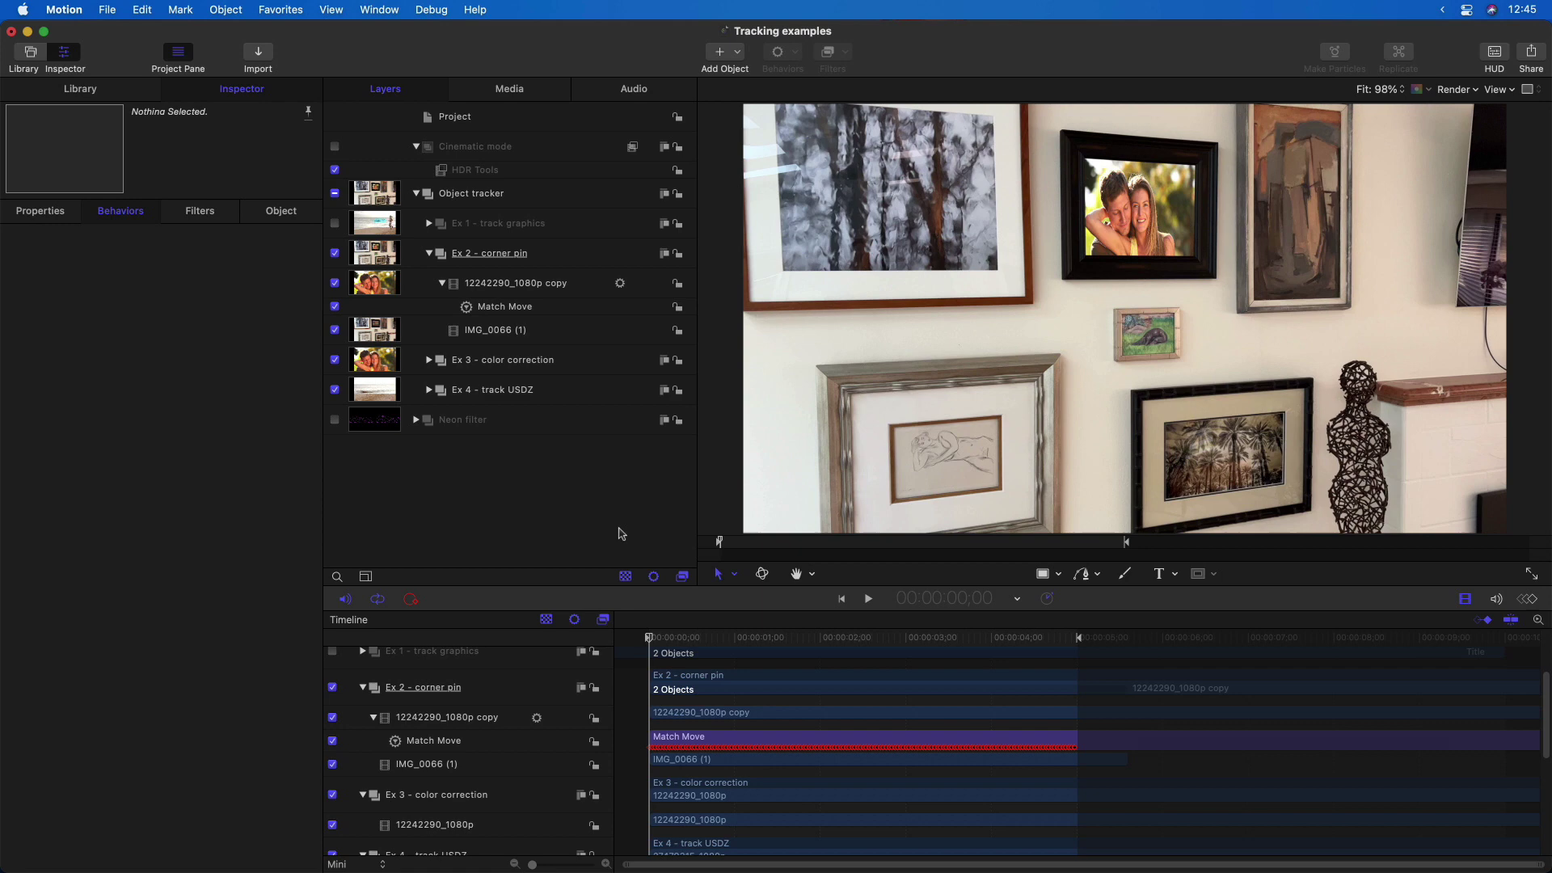
{"action": "key", "text": "space"}
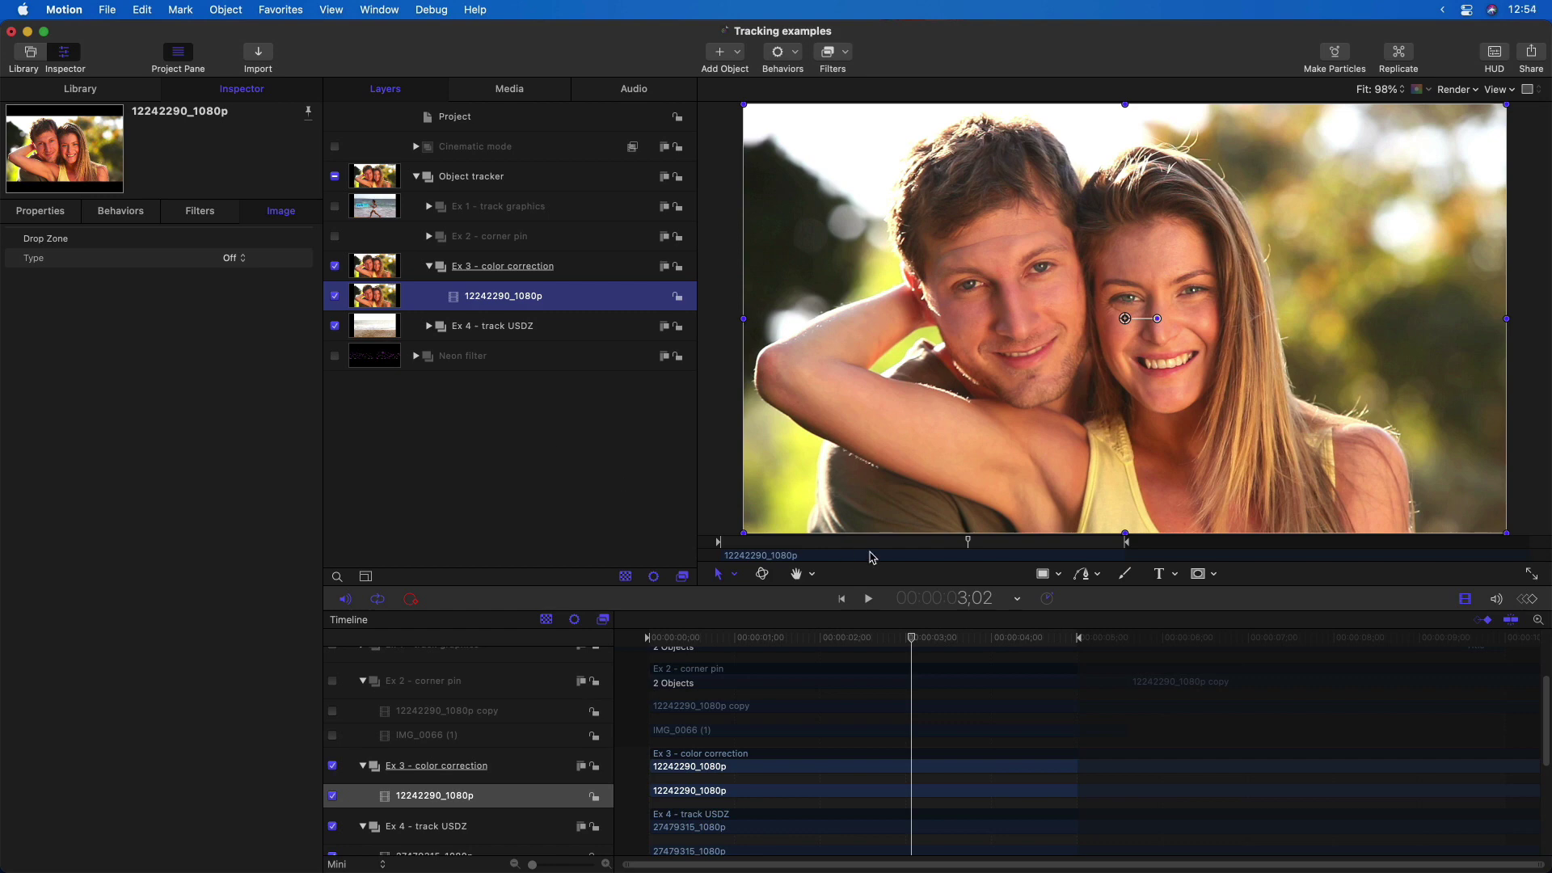
Duplicate the 12242290_1080p clip into copy 1 and bring up the mask shape list
{"action": "left_click_drag", "start_coordinate": [865, 546], "coordinate": [1011, 540]}
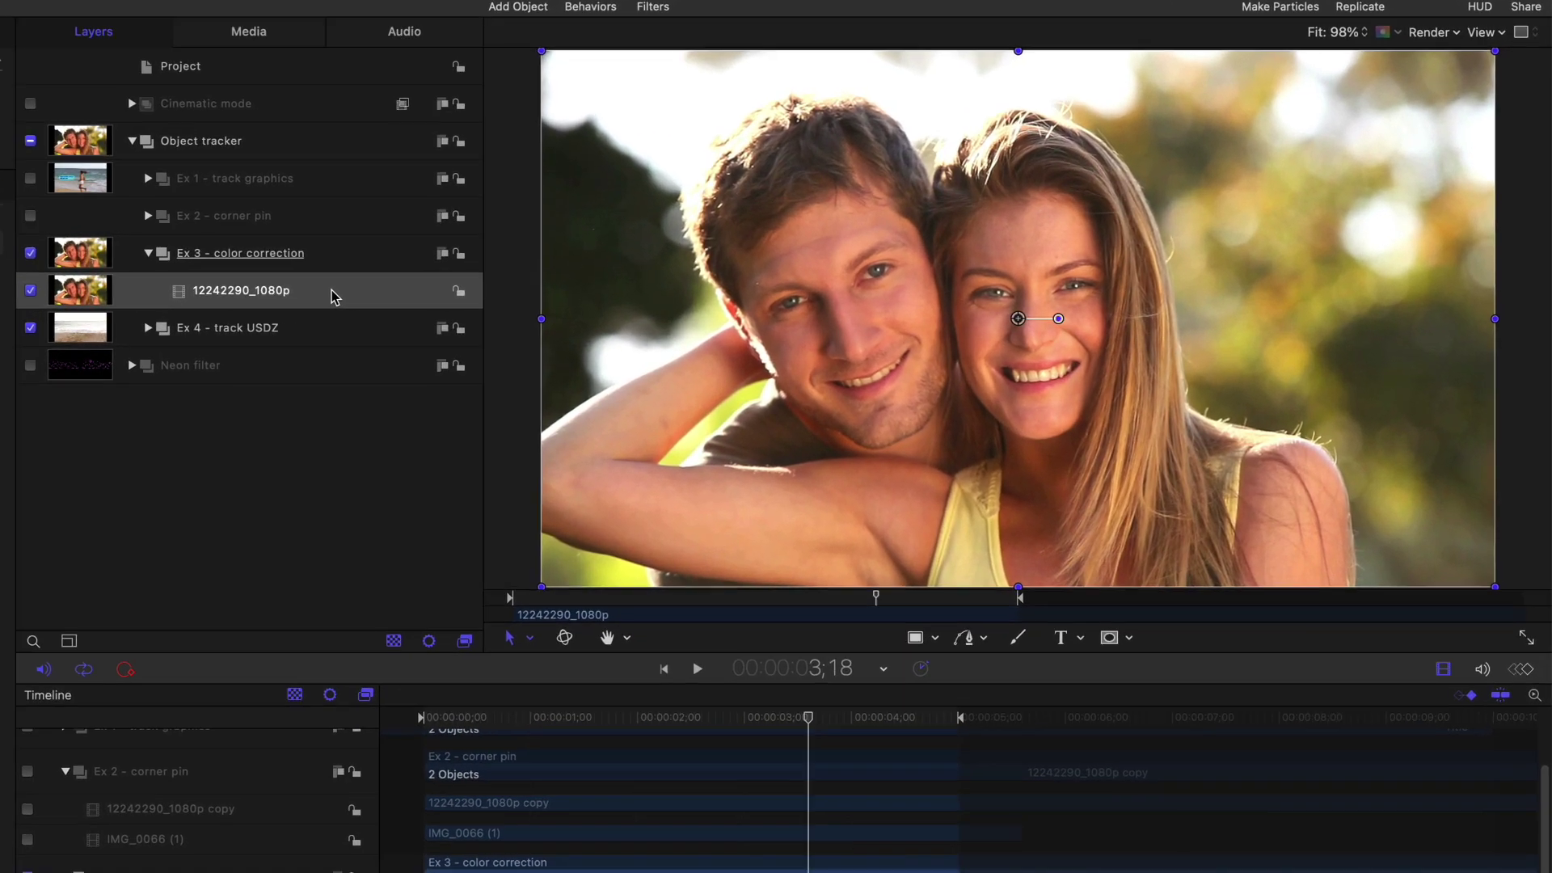
{"action": "left_click", "coordinate": [578, 301]}
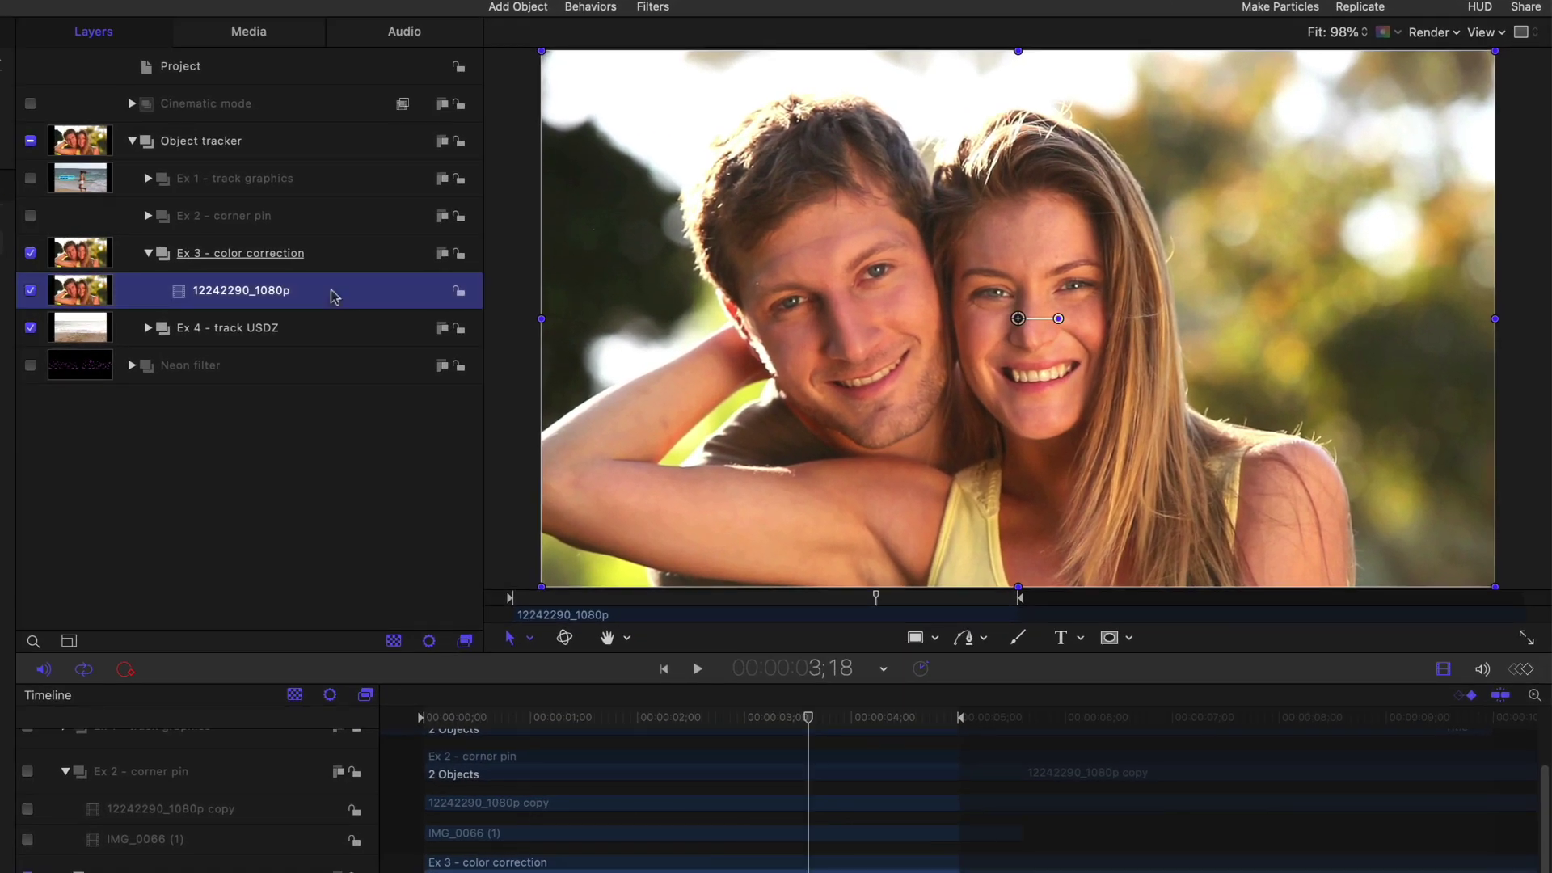
{"action": "key", "text": "super+d"}
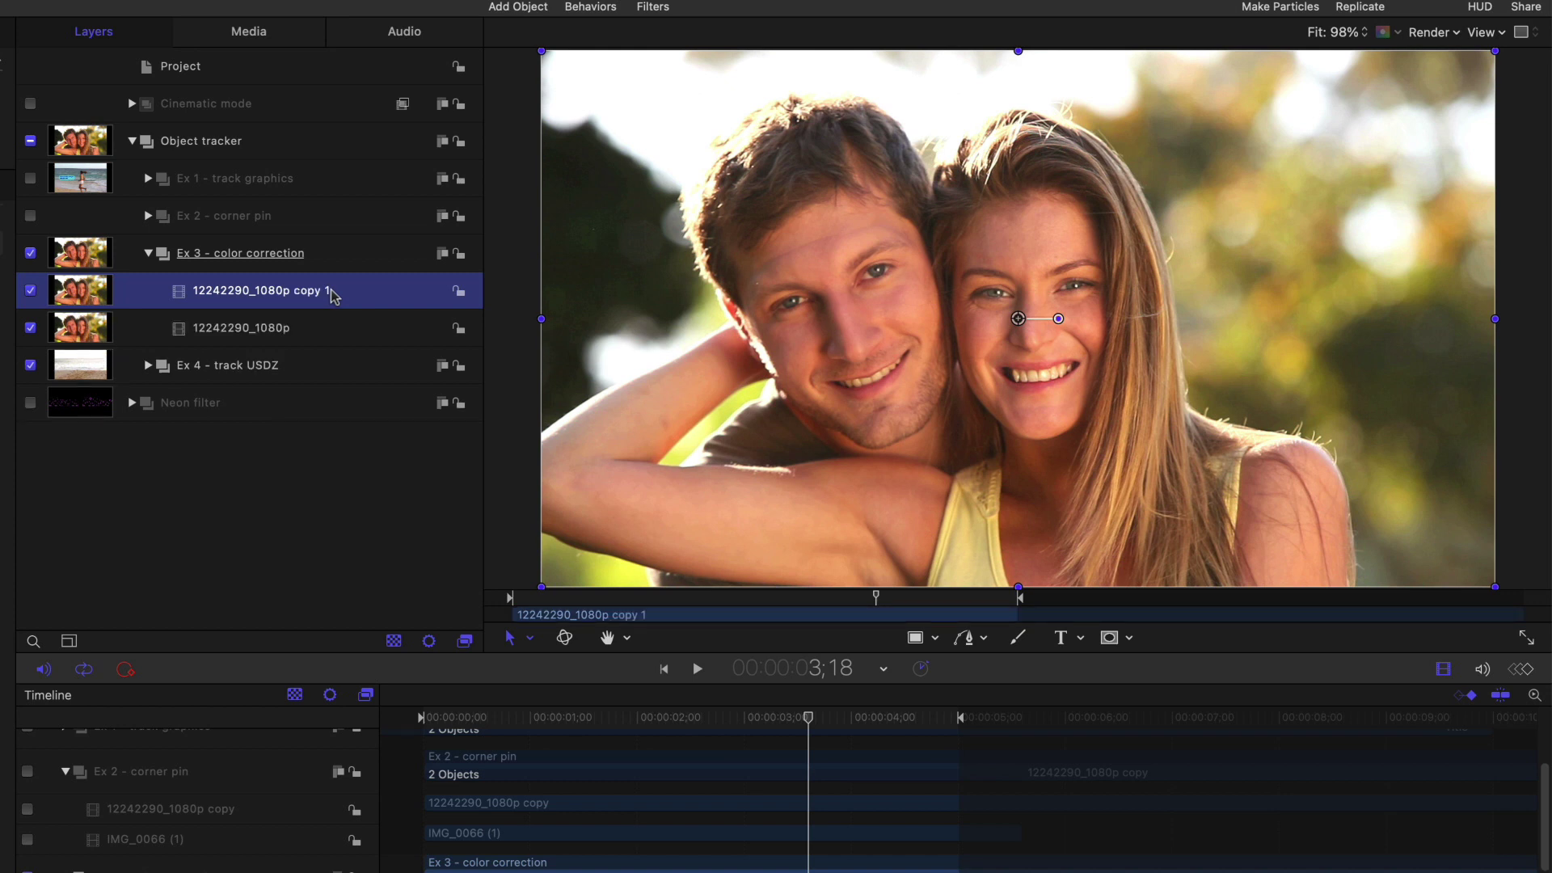
{"action": "left_click", "coordinate": [1130, 639]}
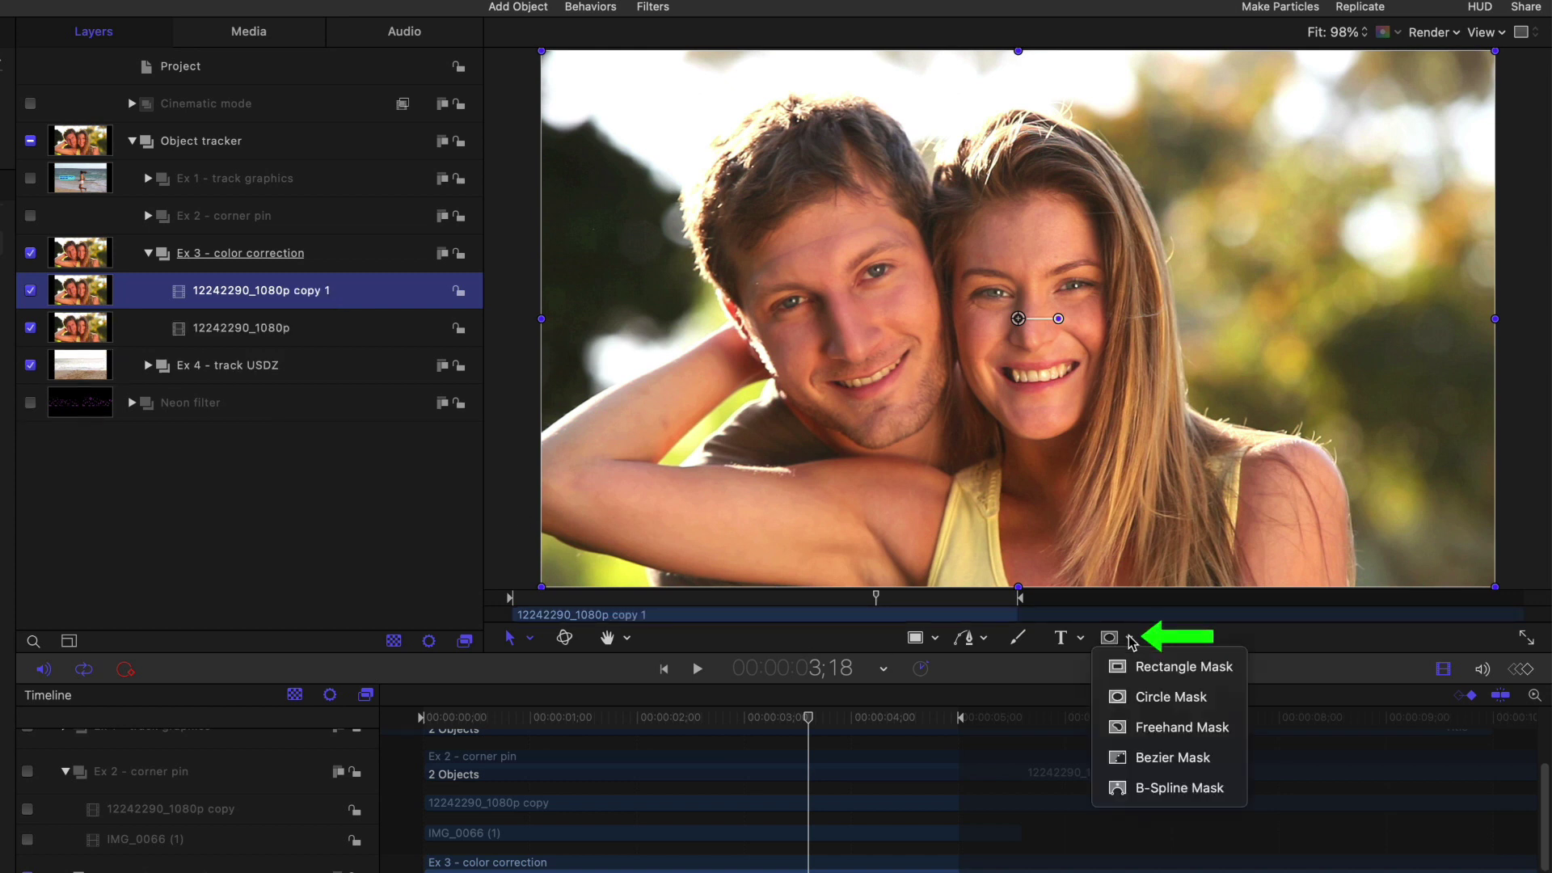
Draw a circle mask over the woman's face on copy 1 and add a Match Move to it
{"action": "left_click", "coordinate": [1175, 696]}
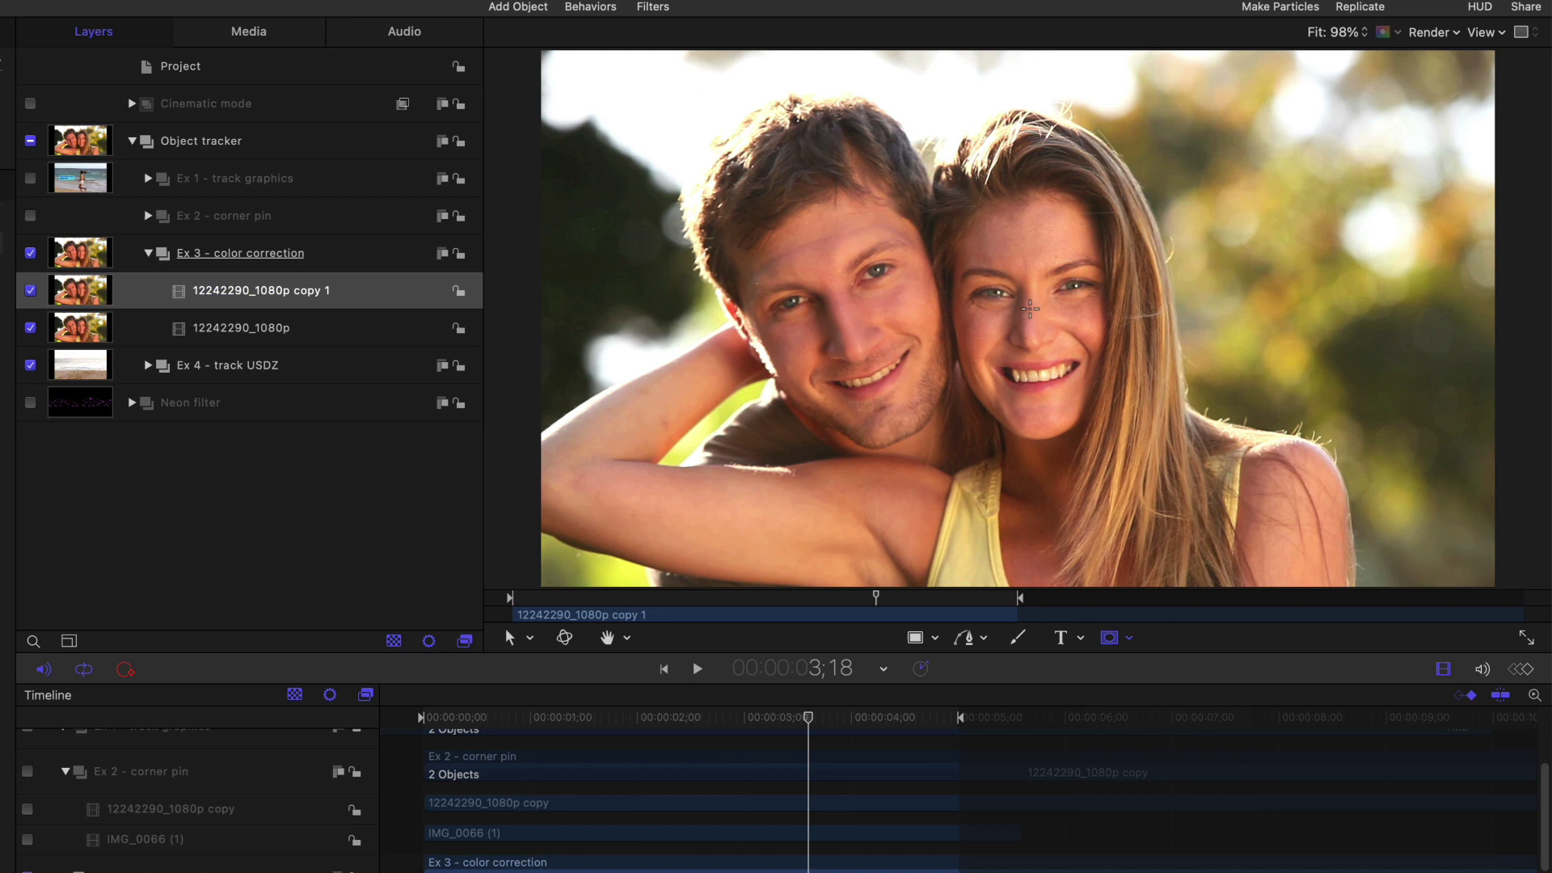
{"action": "left_click_drag", "start_coordinate": [984, 244], "coordinate": [1076, 221]}
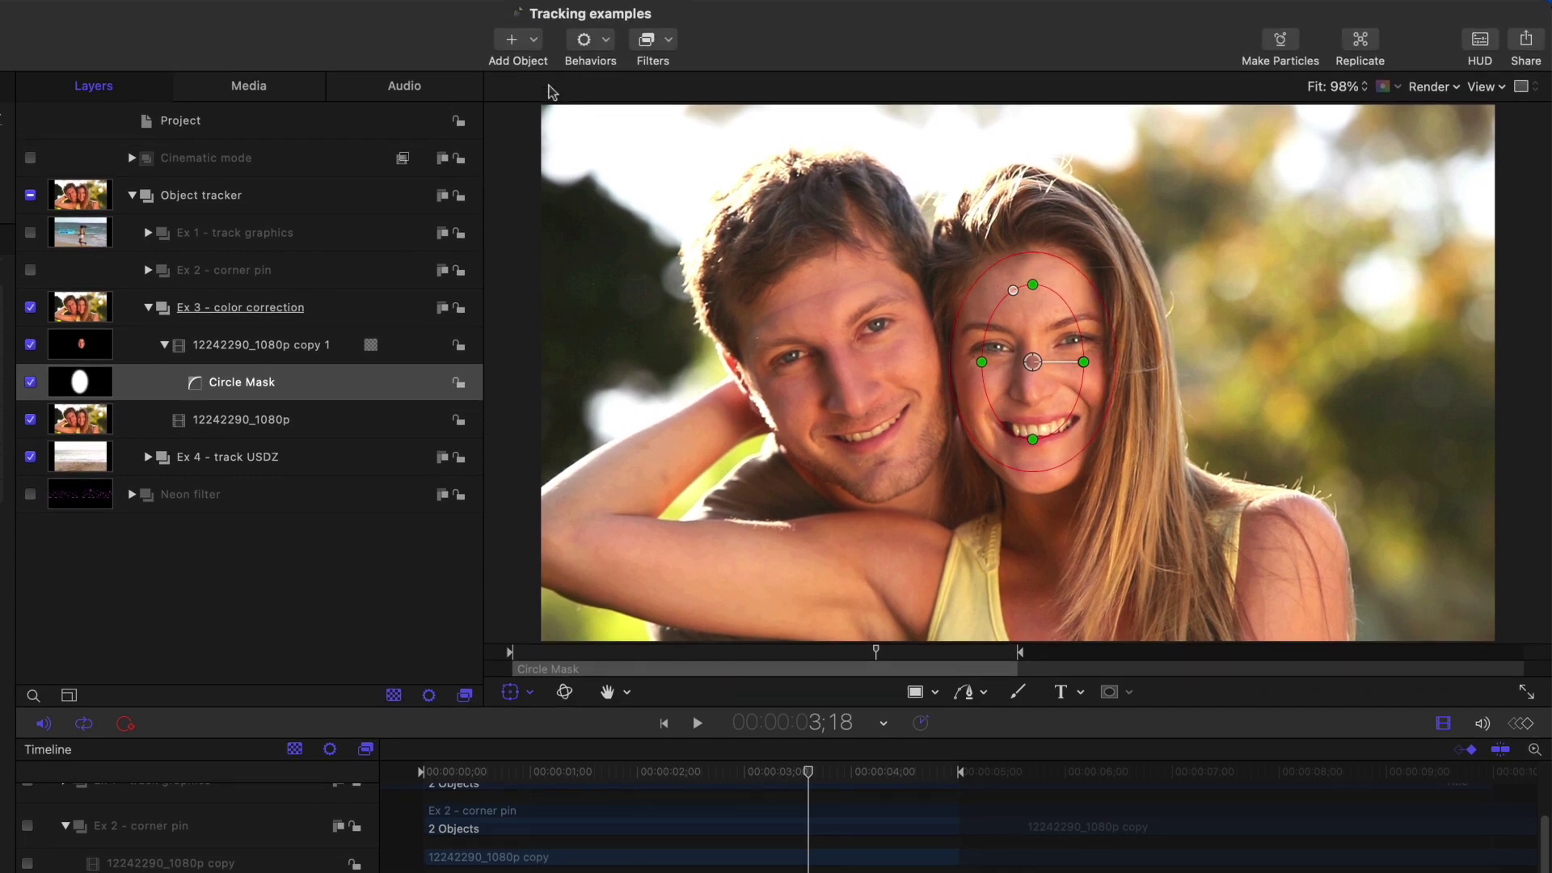
{"action": "left_click", "coordinate": [594, 45]}
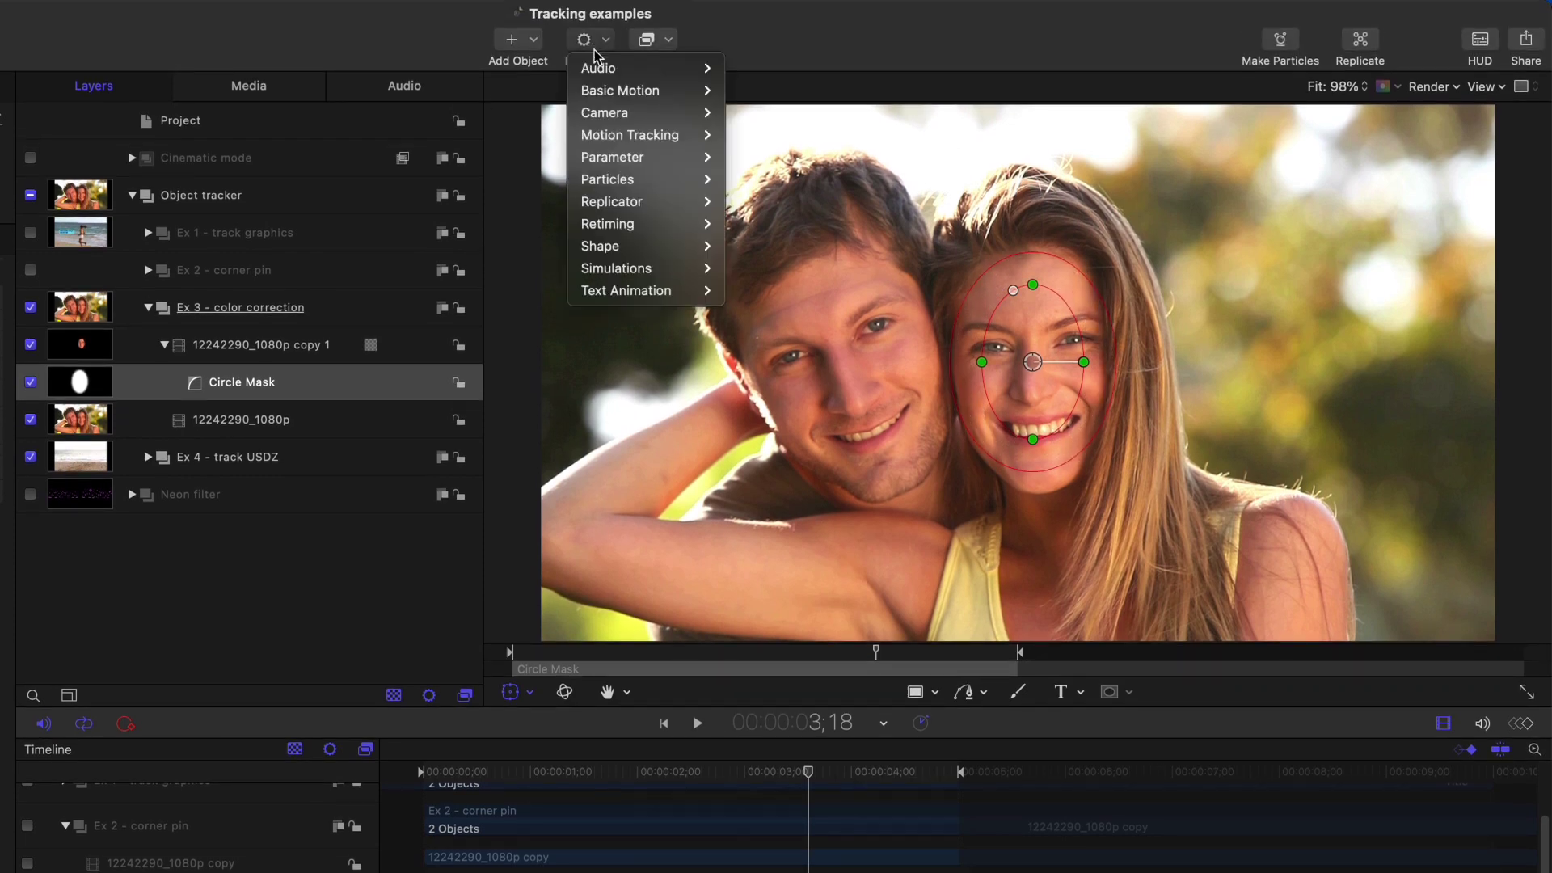
{"action": "mouse_move", "coordinate": [679, 135]}
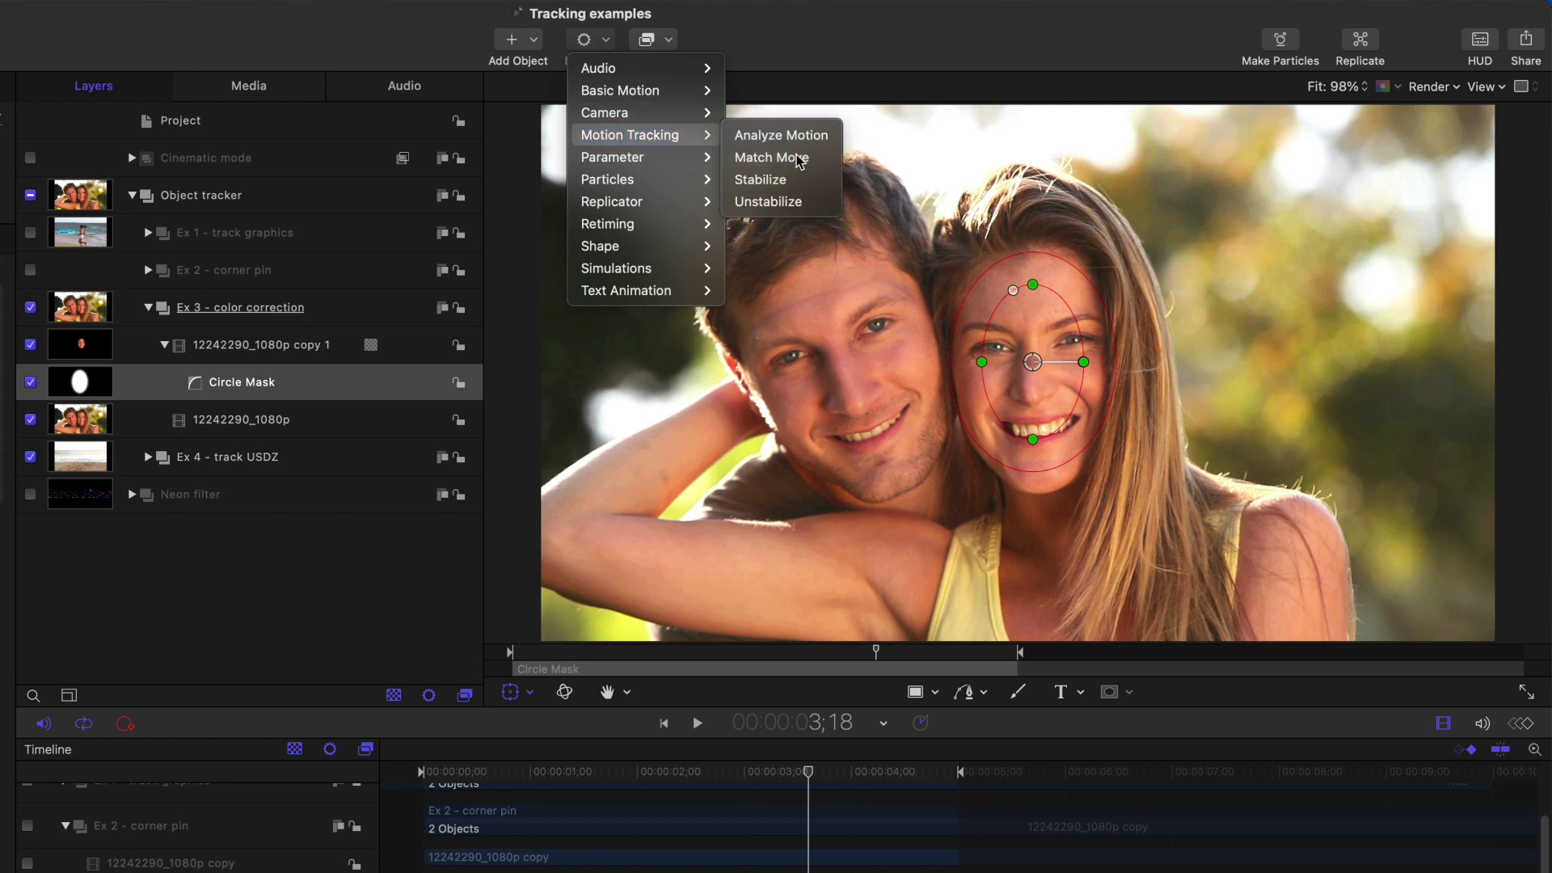
{"action": "left_click", "coordinate": [771, 158]}
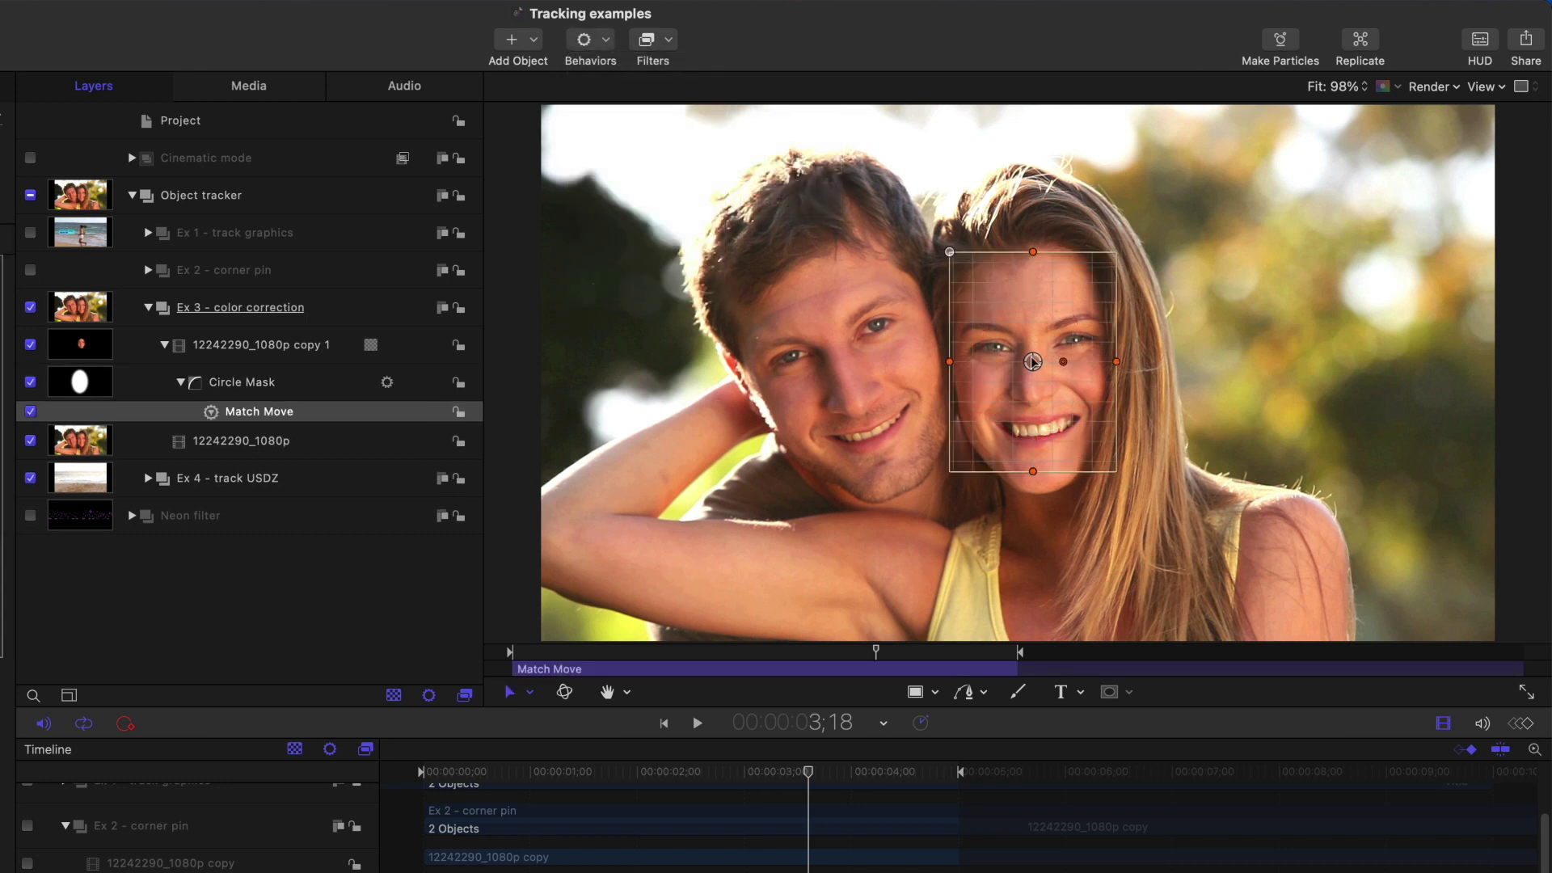
Place the tracking box on her face and analyze the face movement
{"action": "mouse_move", "coordinate": [1033, 361]}
{"action": "left_mouse_down"}
{"action": "mouse_move", "coordinate": [691, 242]}
{"action": "mouse_move", "coordinate": [809, 240]}
{"action": "mouse_move", "coordinate": [1042, 323]}
{"action": "mouse_move", "coordinate": [715, 255]}
{"action": "mouse_move", "coordinate": [745, 245]}
{"action": "mouse_move", "coordinate": [1024, 340]}
{"action": "left_mouse_up"}
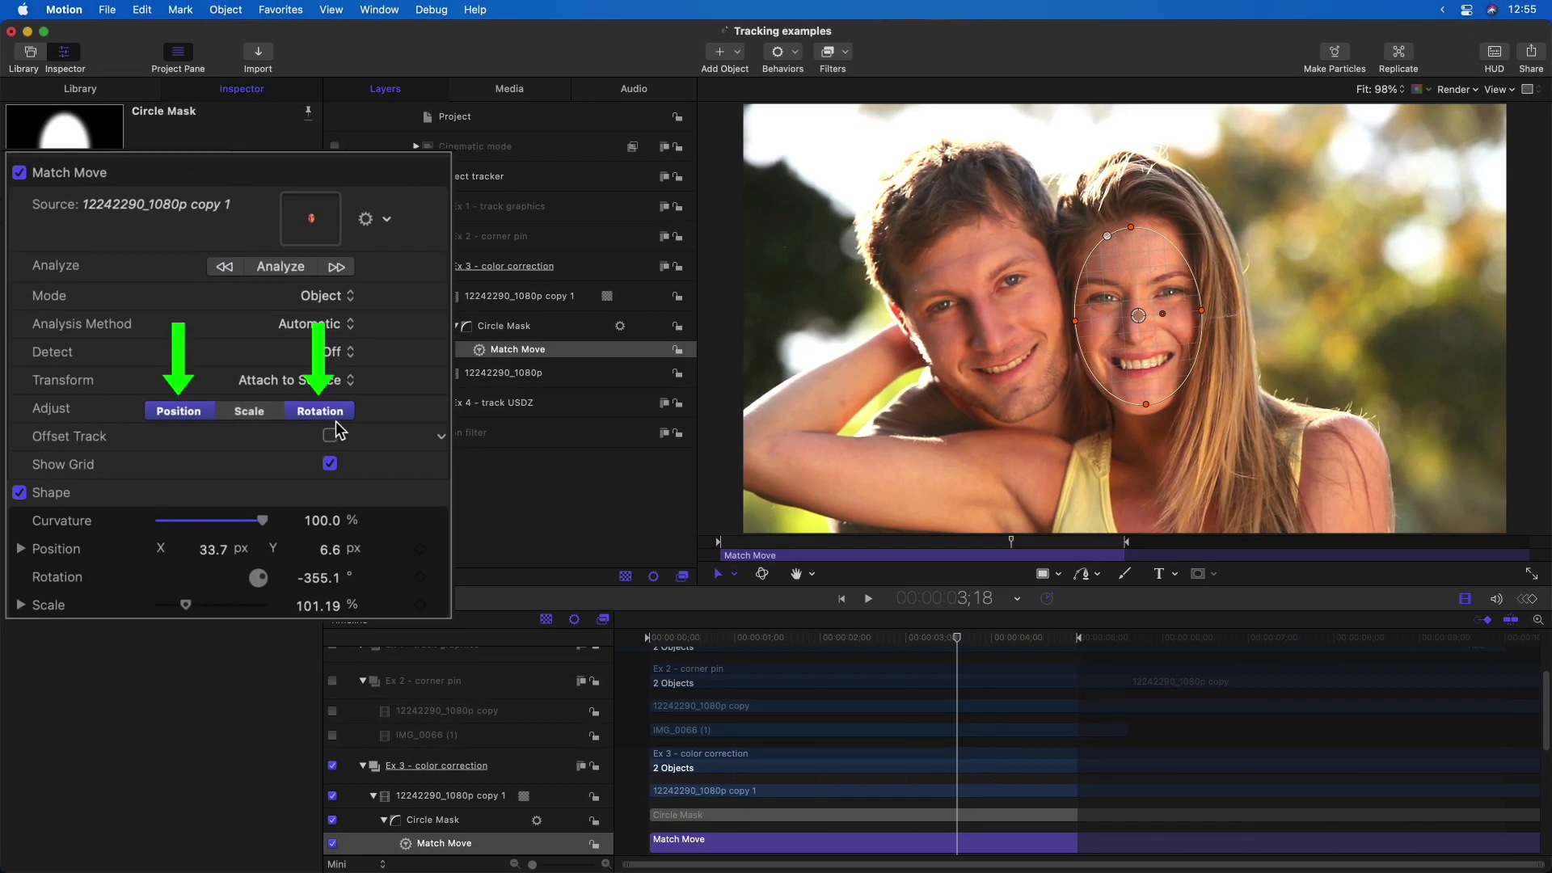
{"action": "left_click", "coordinate": [298, 270]}
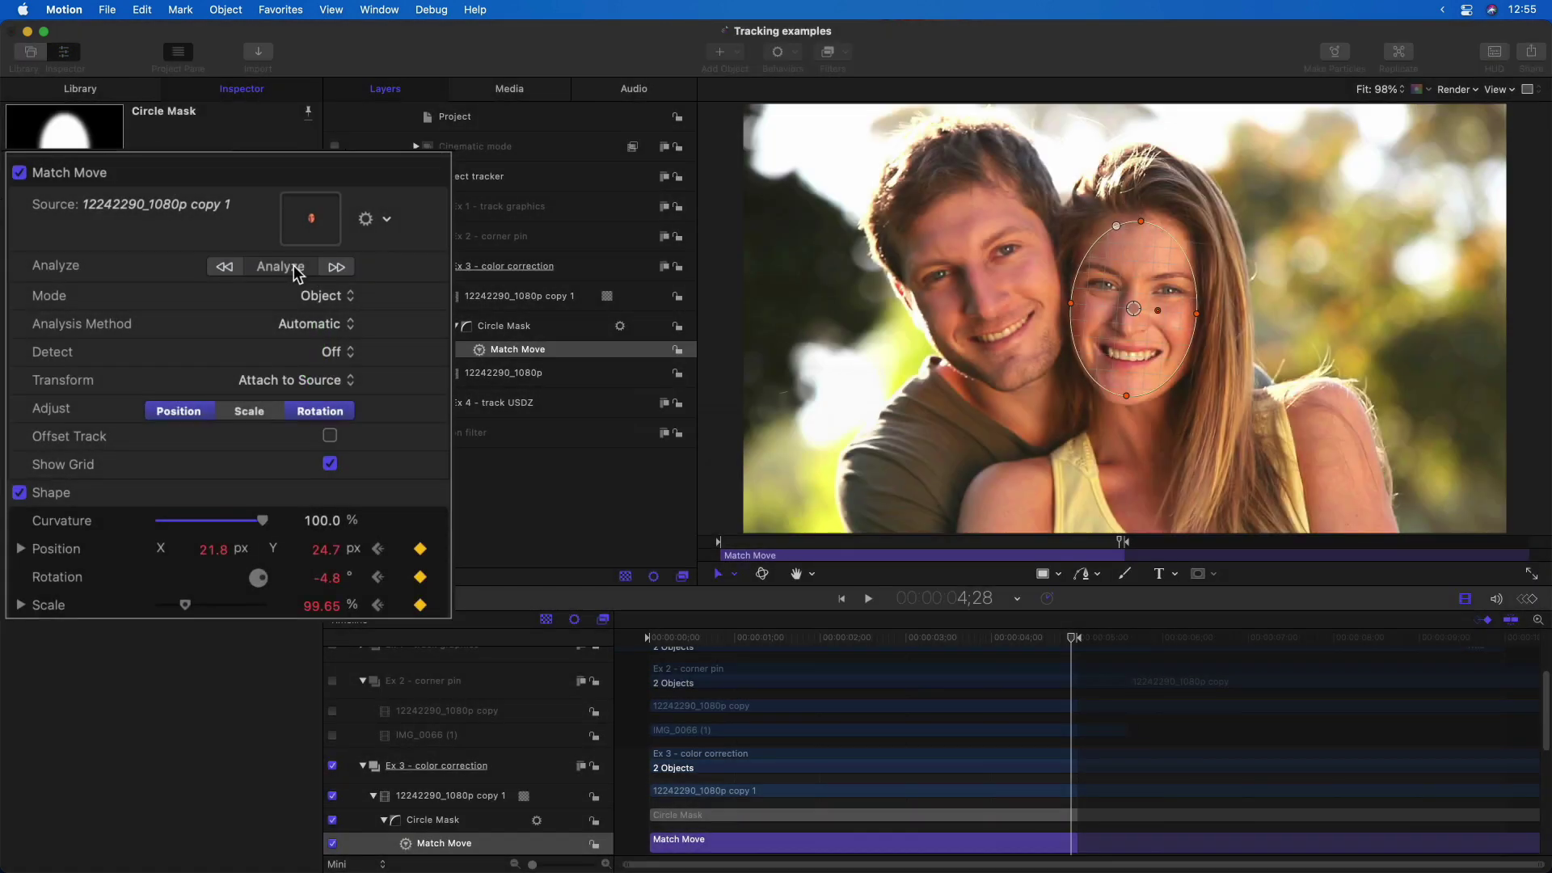
{"action": "left_click", "coordinate": [293, 265]}
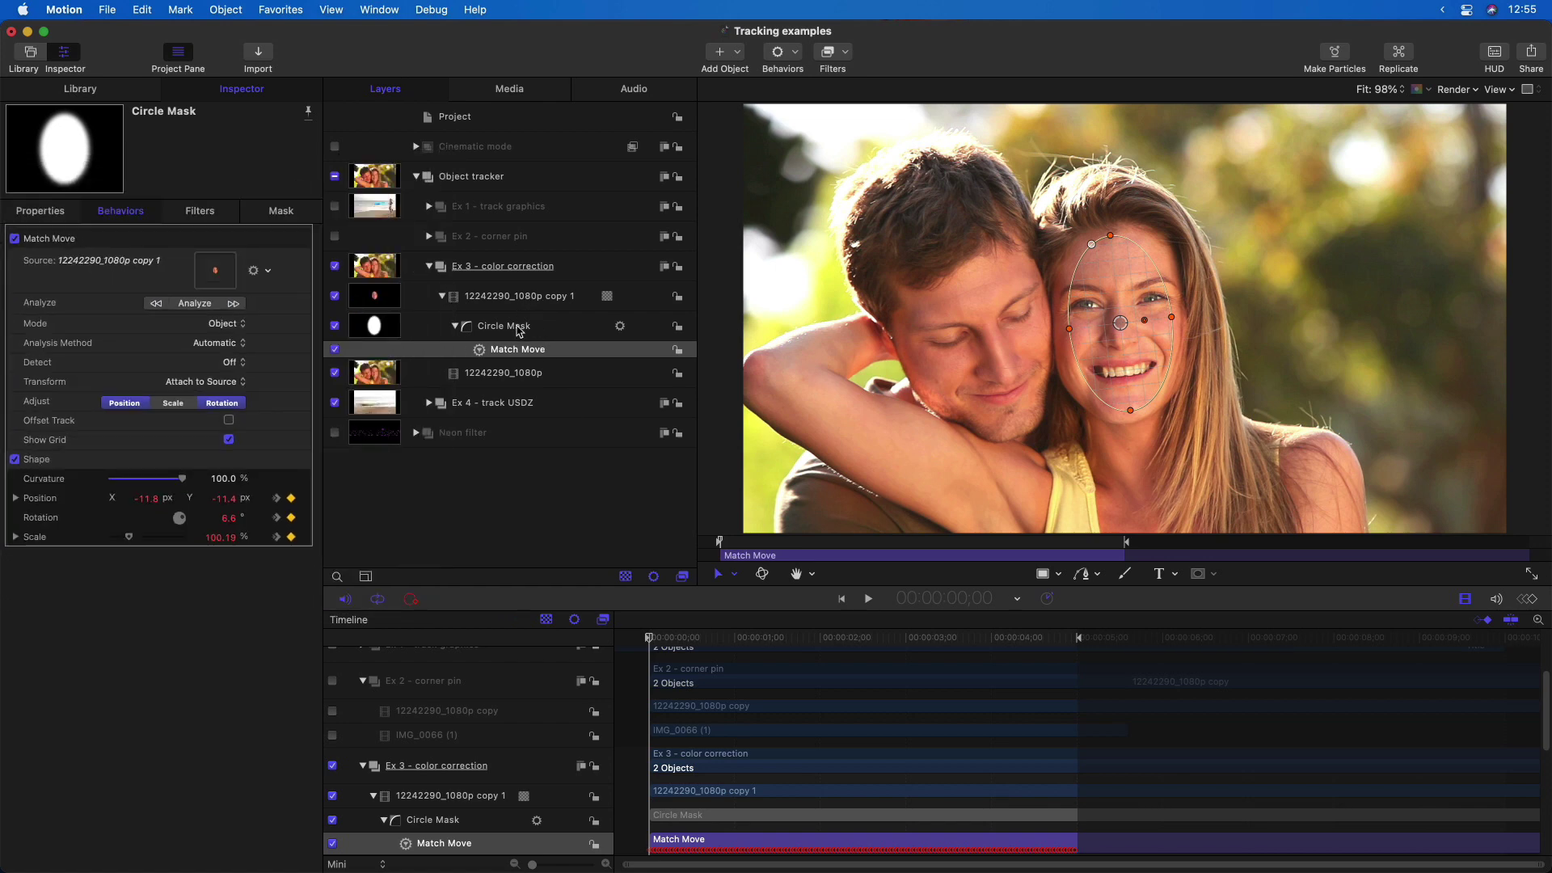
Reposition the circle mask on the woman's face across frames and enlarge its radius to 164.31
{"action": "left_click", "coordinate": [533, 326]}
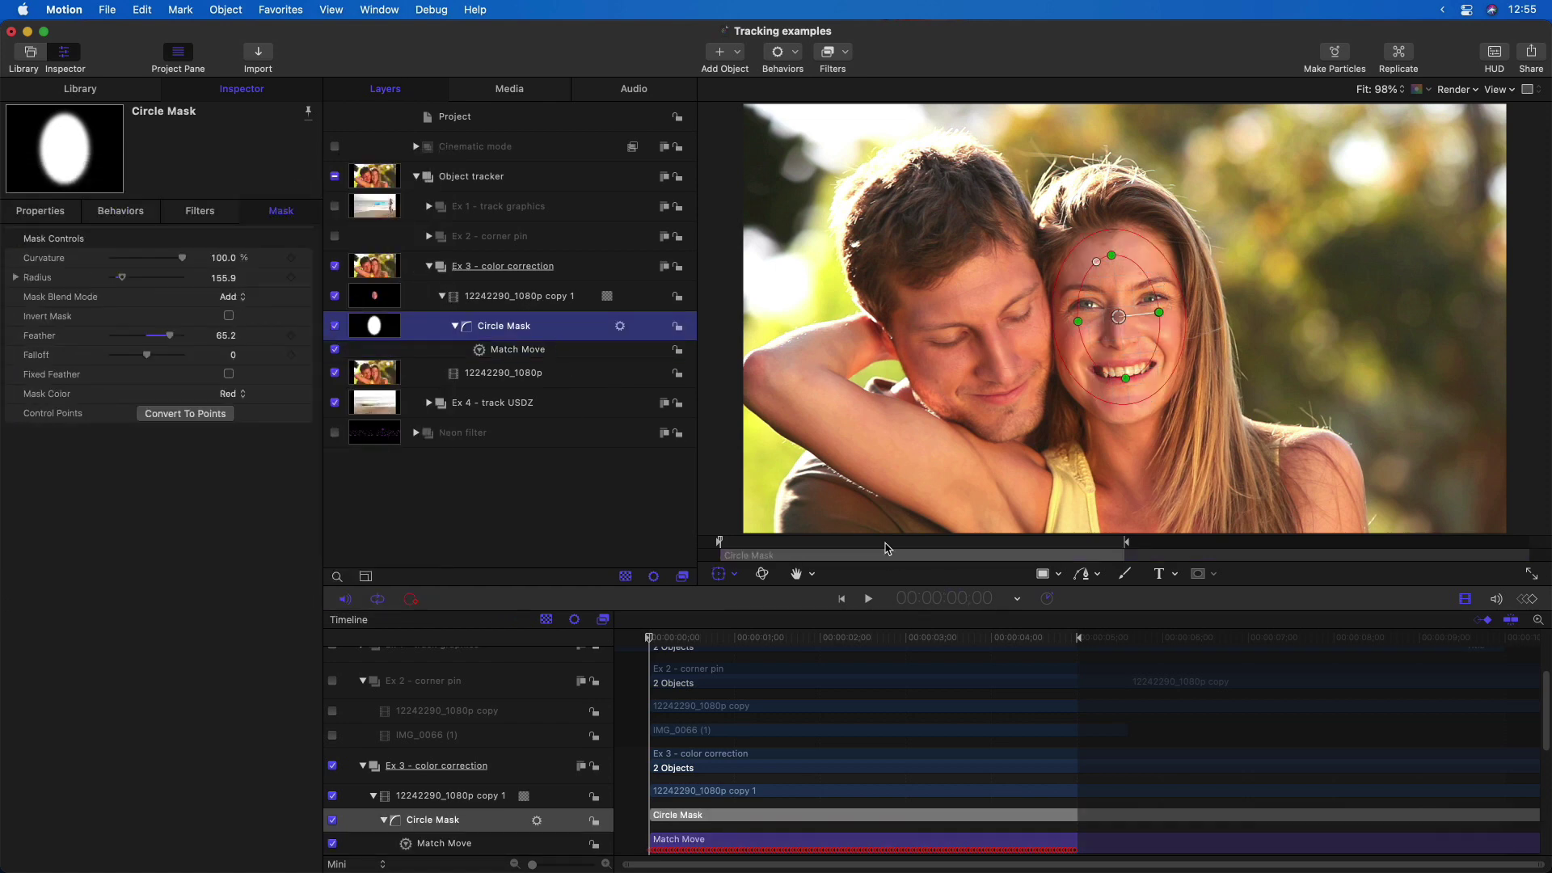
{"action": "mouse_move", "coordinate": [886, 548]}
{"action": "left_mouse_down"}
{"action": "mouse_move", "coordinate": [719, 543]}
{"action": "mouse_move", "coordinate": [1071, 543]}
{"action": "mouse_move", "coordinate": [889, 541]}
{"action": "left_mouse_up"}
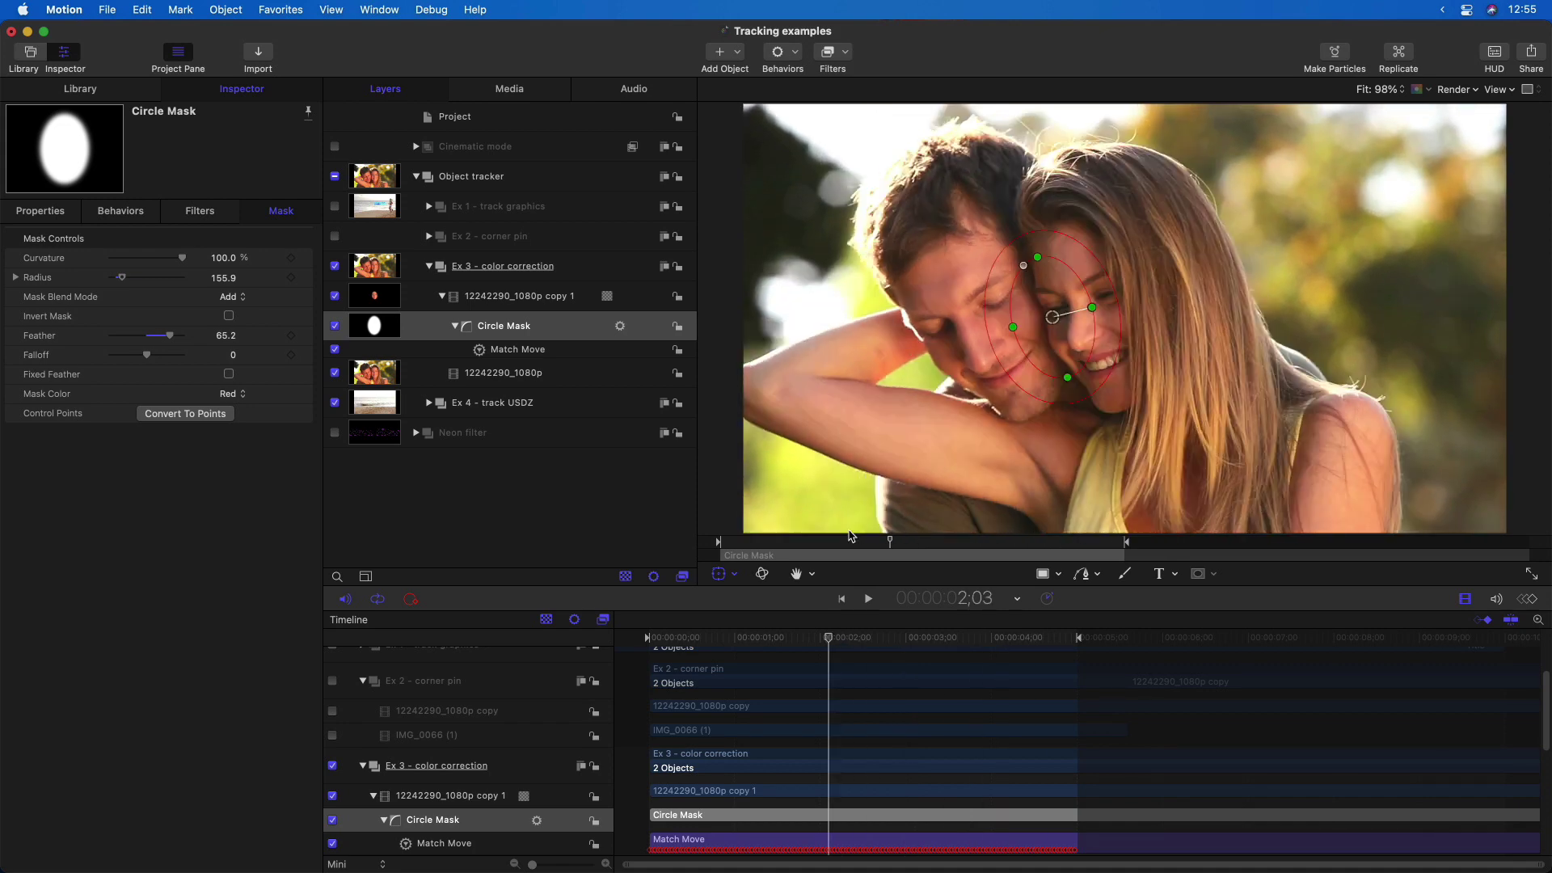
{"action": "left_click", "coordinate": [848, 539]}
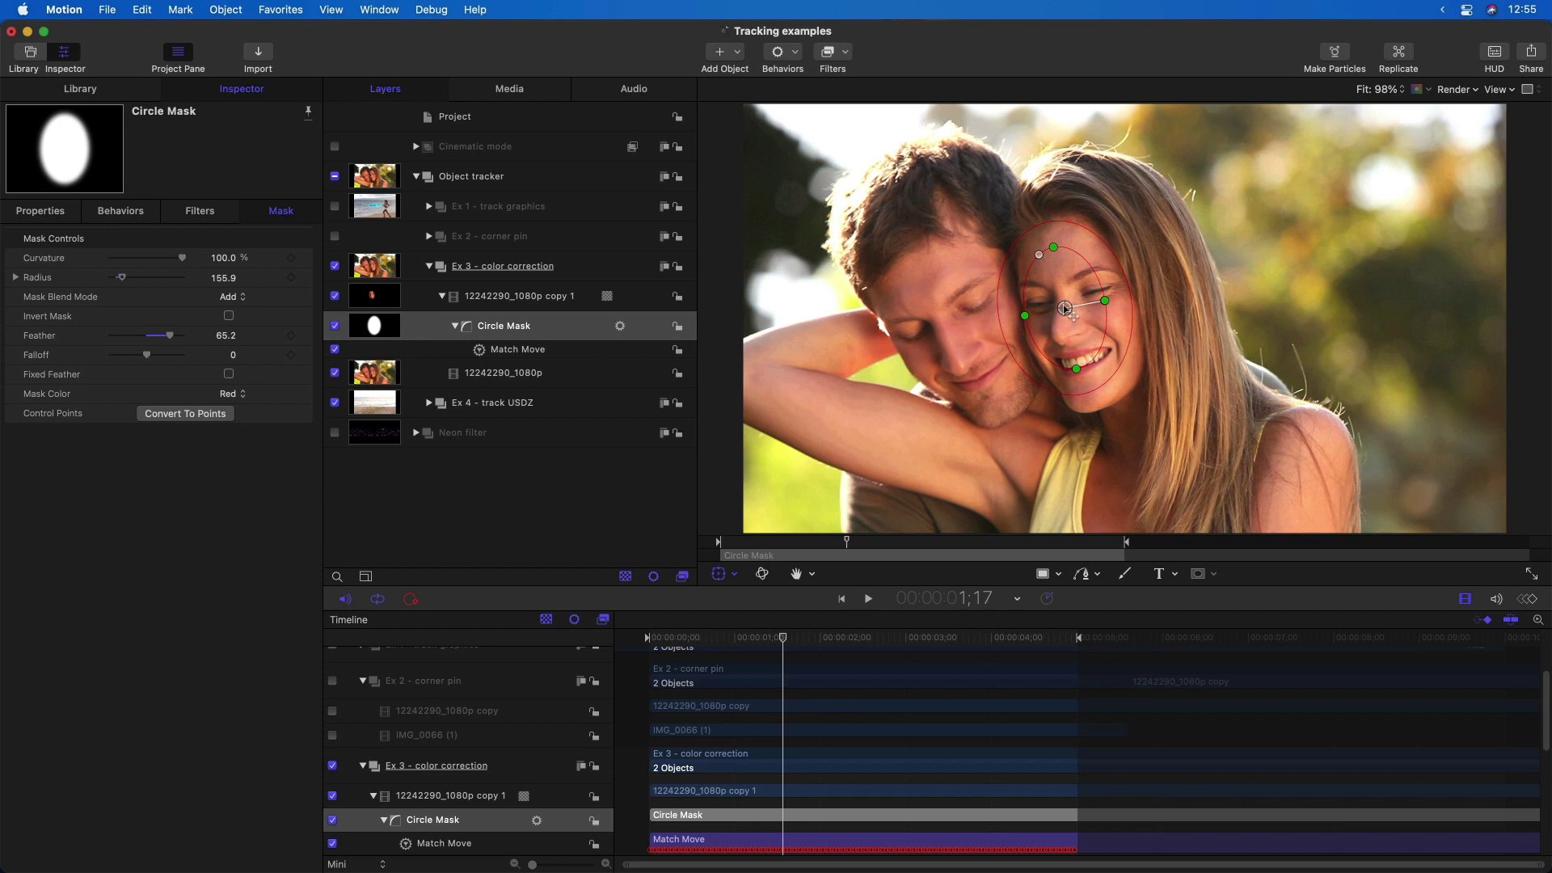
{"action": "left_click_drag", "start_coordinate": [1066, 307], "coordinate": [1113, 256]}
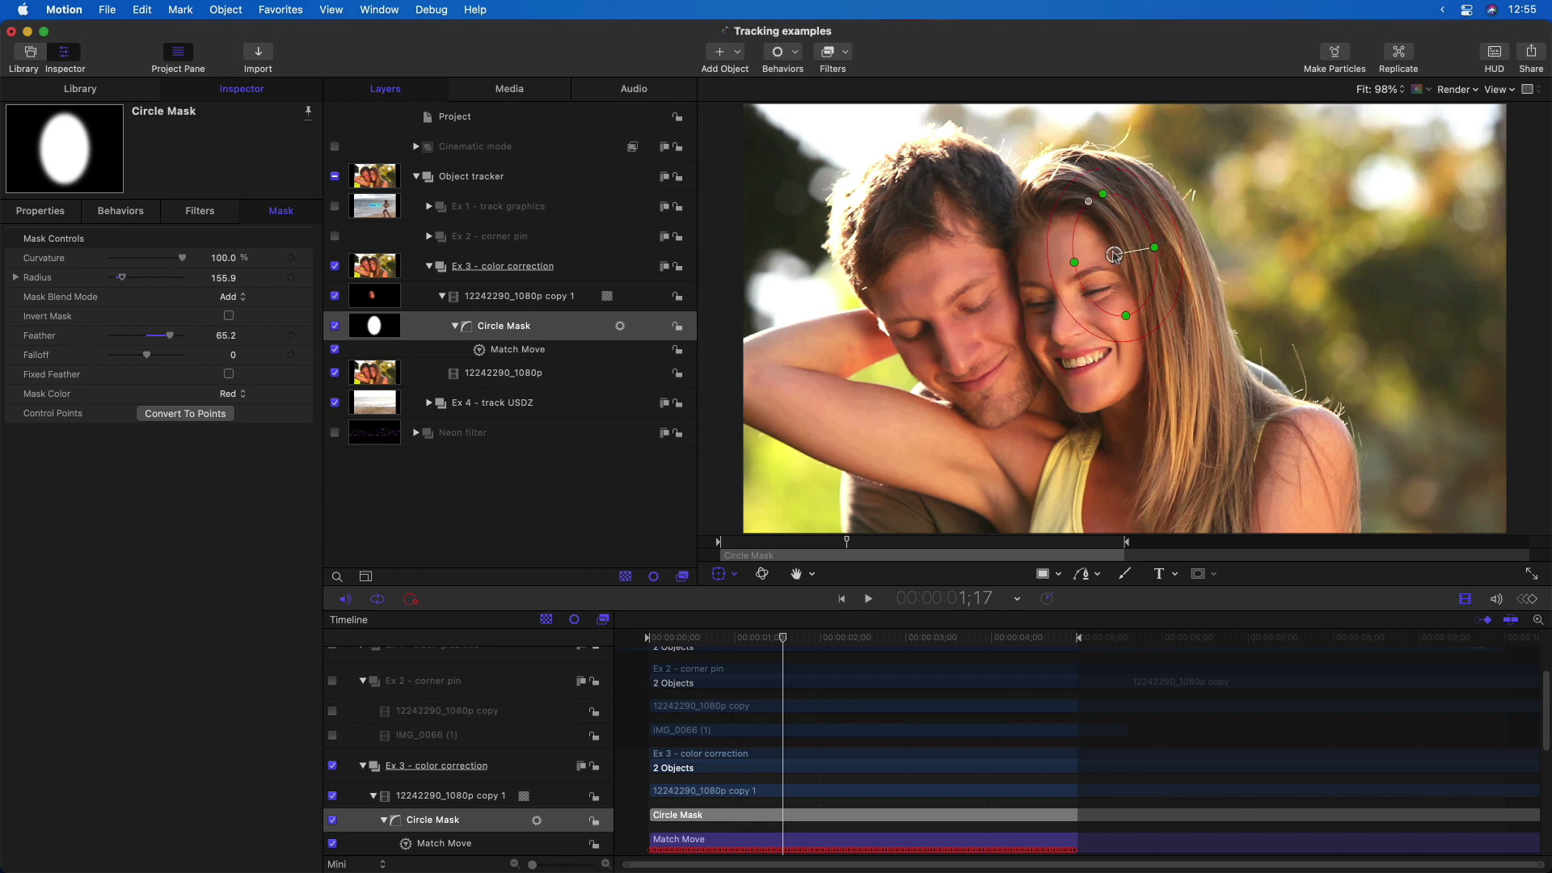
{"action": "left_click_drag", "start_coordinate": [881, 543], "coordinate": [1008, 543]}
{"action": "left_click_drag", "start_coordinate": [1188, 257], "coordinate": [1141, 311]}
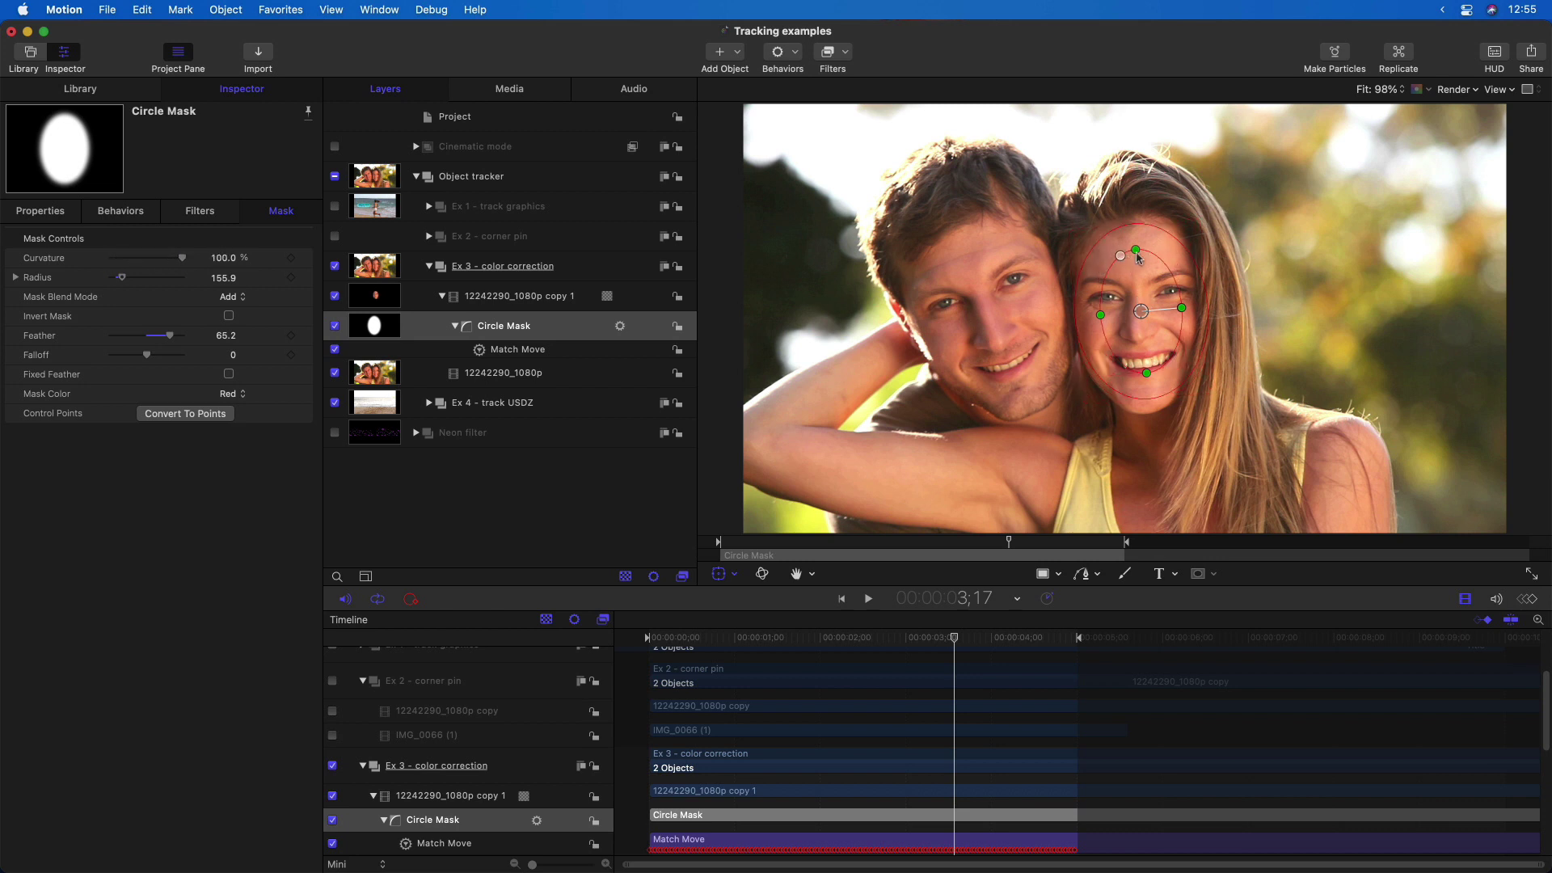
{"action": "left_click_drag", "start_coordinate": [1138, 253], "coordinate": [1137, 247]}
Convert the circle mask to Bezier points and stretch them to her chin and hairline
{"action": "left_click", "coordinate": [203, 422]}
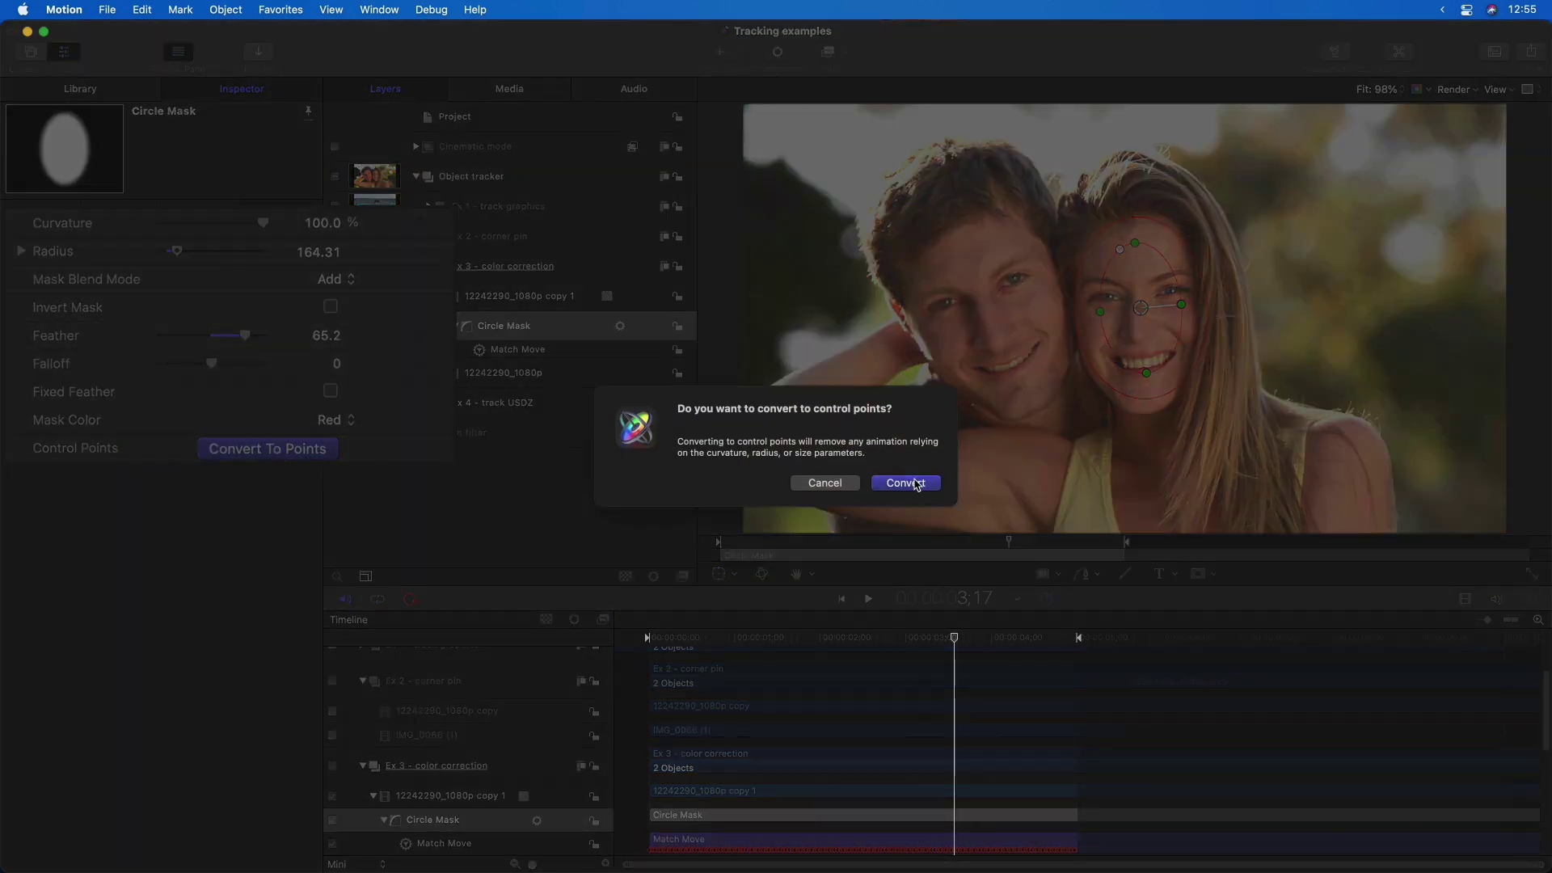
{"action": "left_click", "coordinate": [905, 483]}
{"action": "left_click", "coordinate": [1093, 316]}
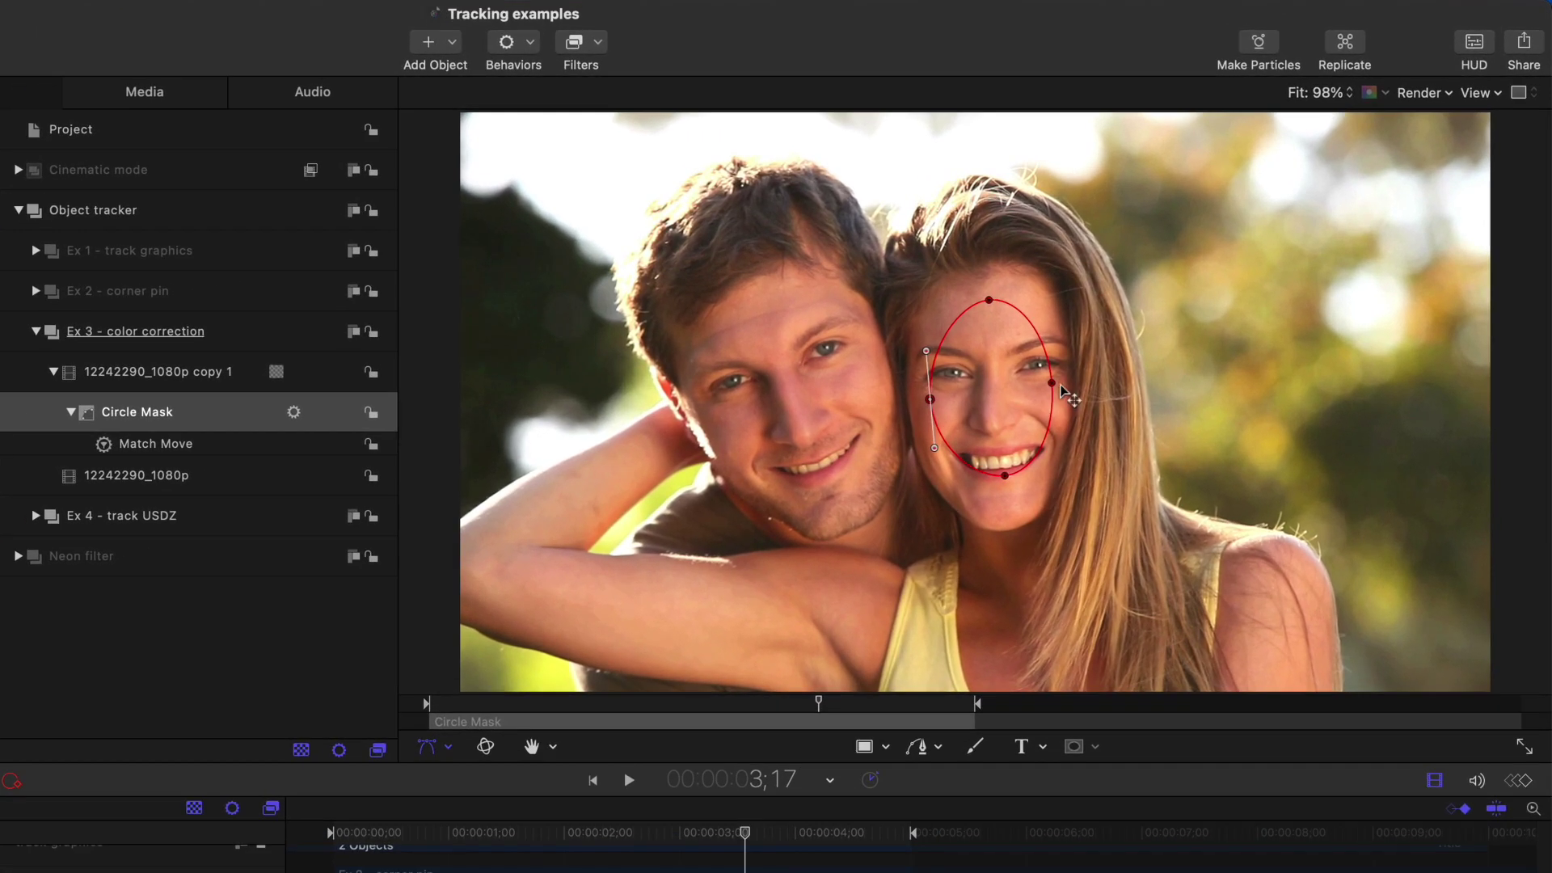
{"action": "left_click_drag", "start_coordinate": [1051, 383], "coordinate": [1060, 382]}
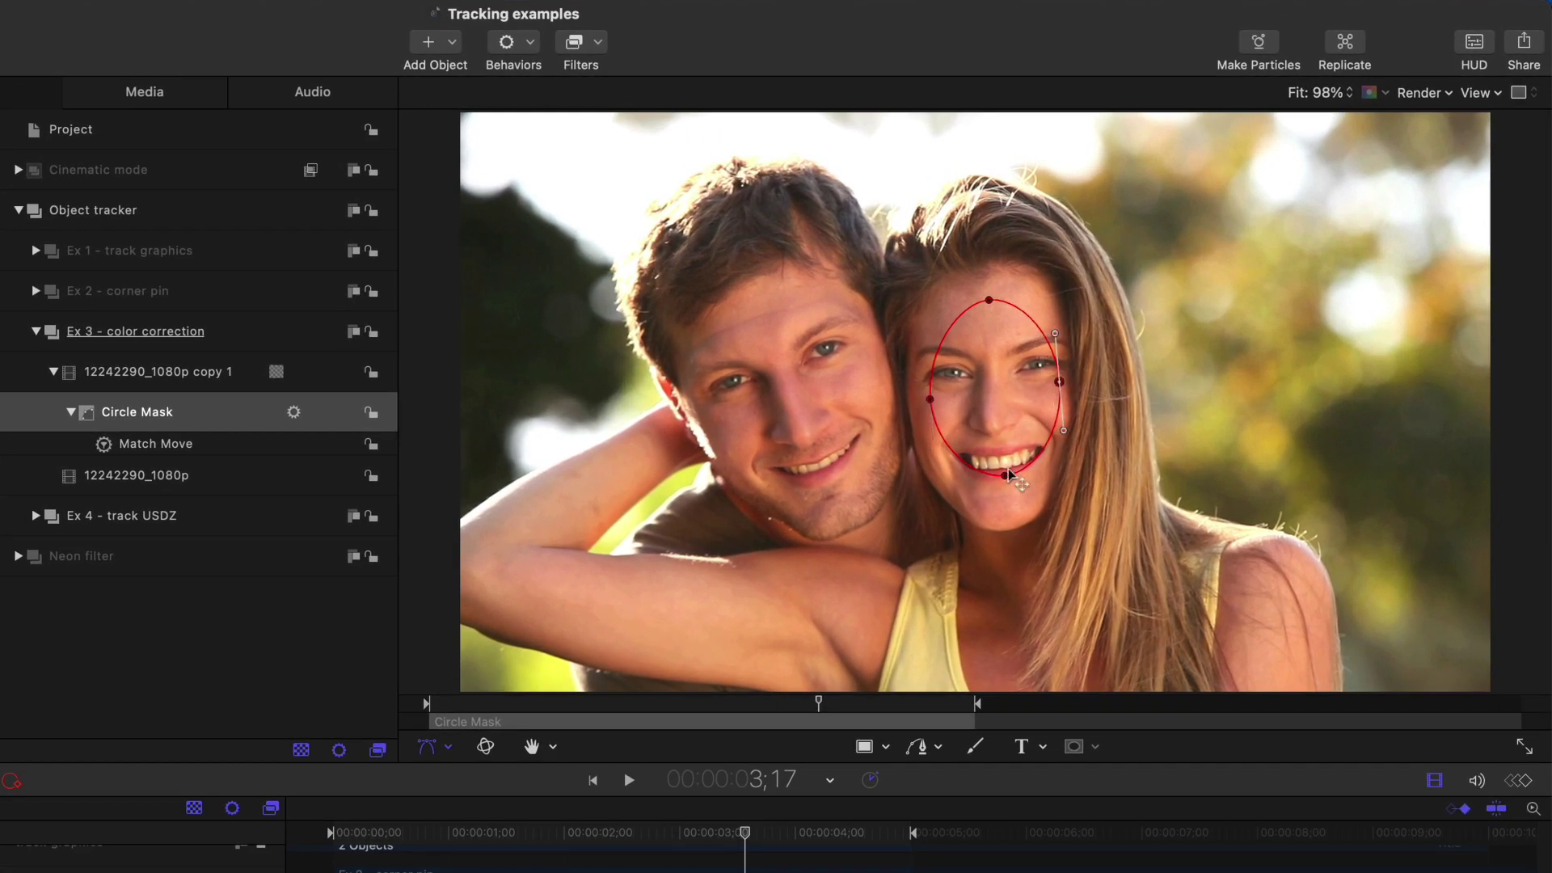
{"action": "left_click_drag", "start_coordinate": [1005, 475], "coordinate": [1004, 507]}
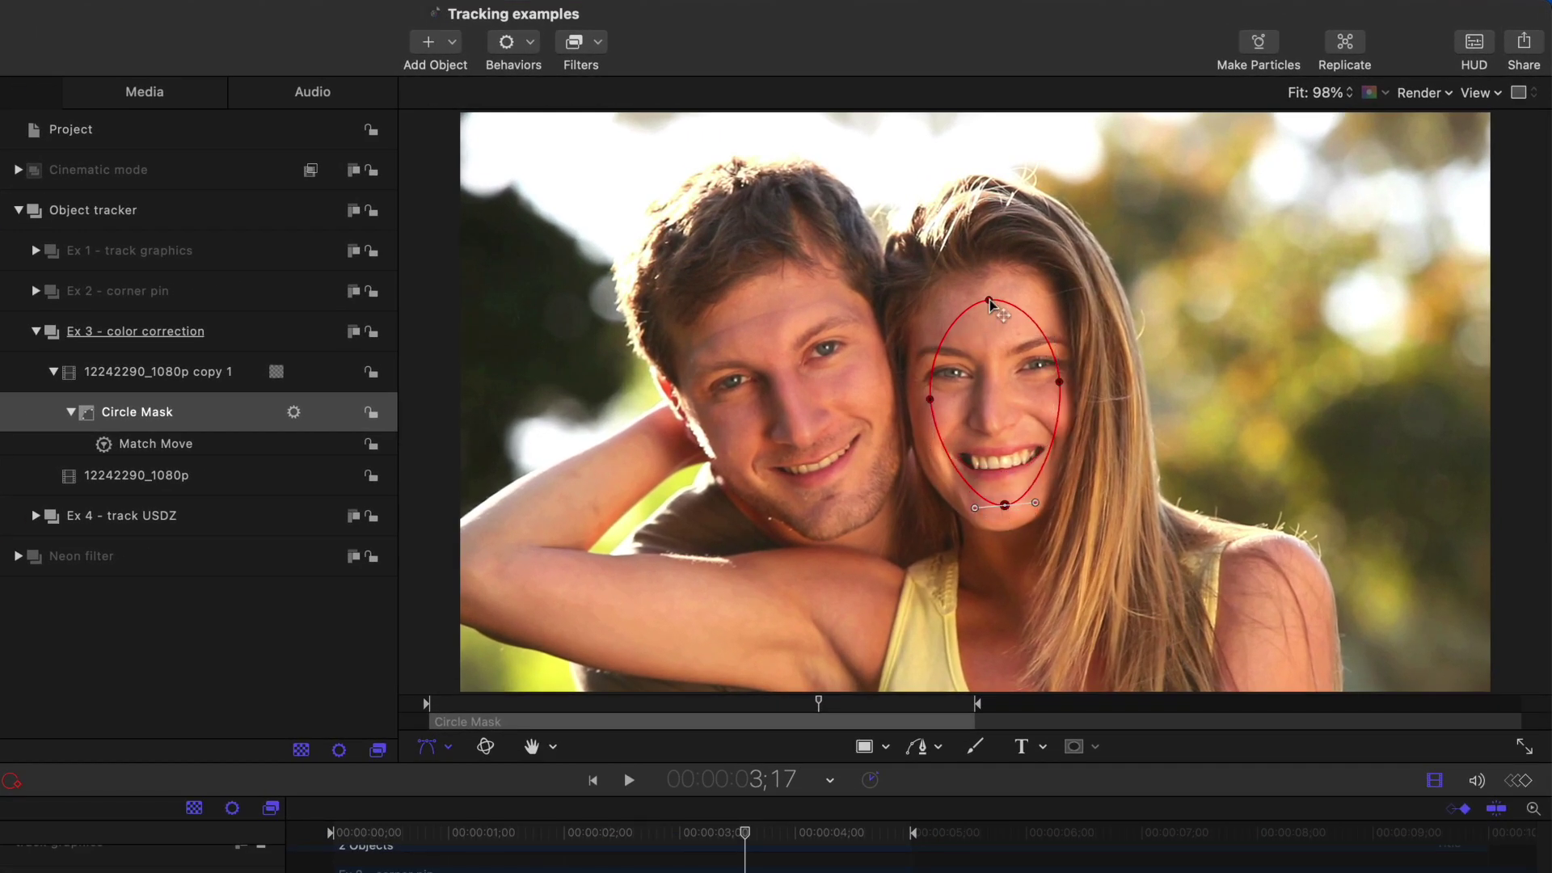
{"action": "left_click_drag", "start_coordinate": [990, 300], "coordinate": [989, 284]}
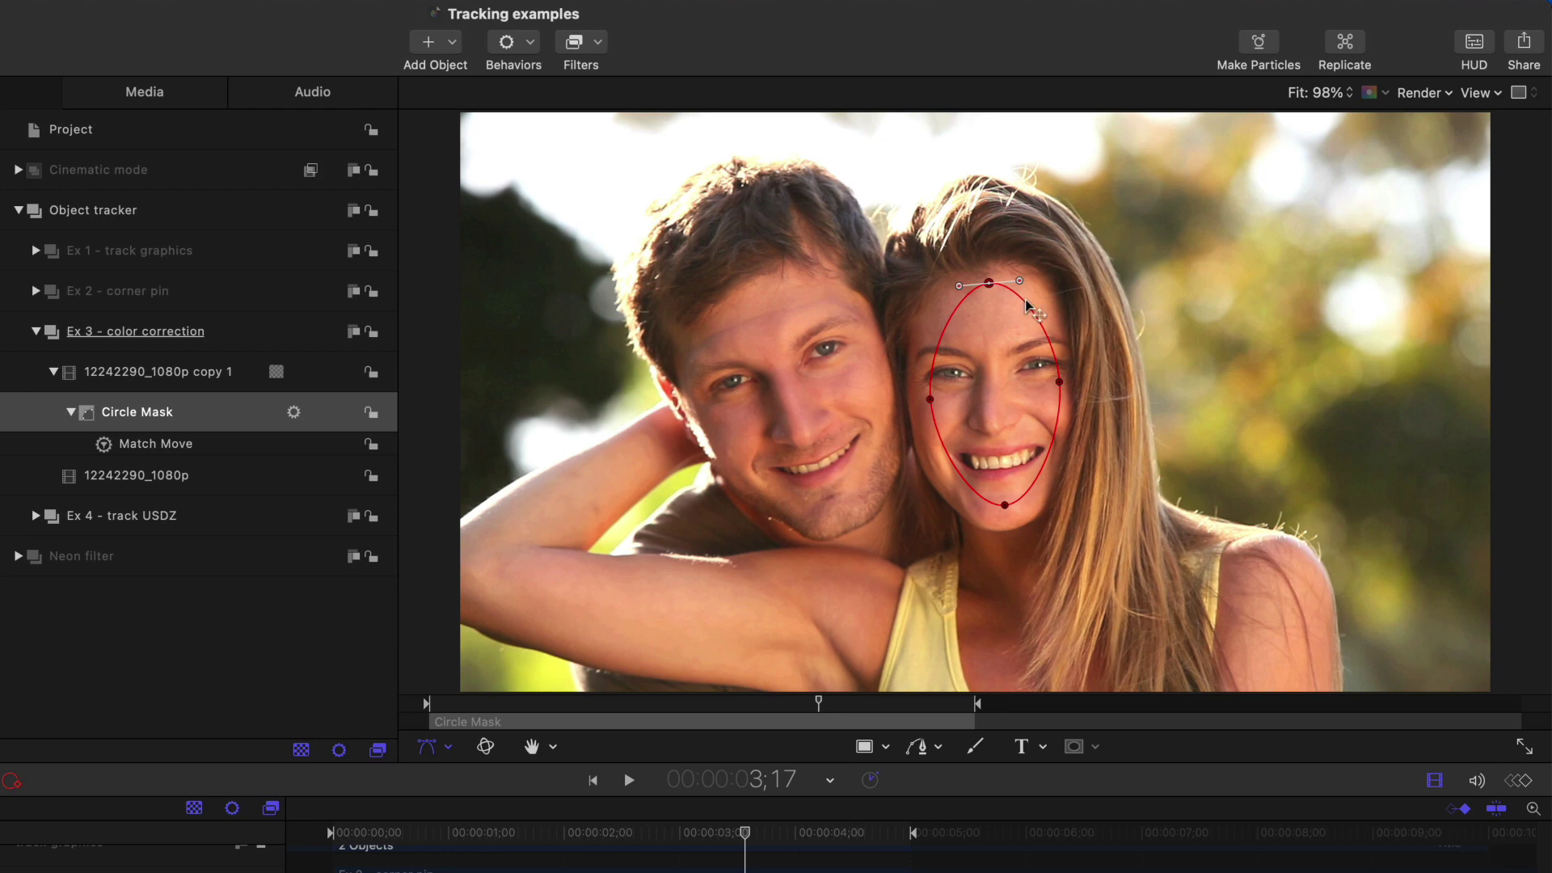
{"action": "left_click", "coordinate": [1024, 301], "text": "alt"}
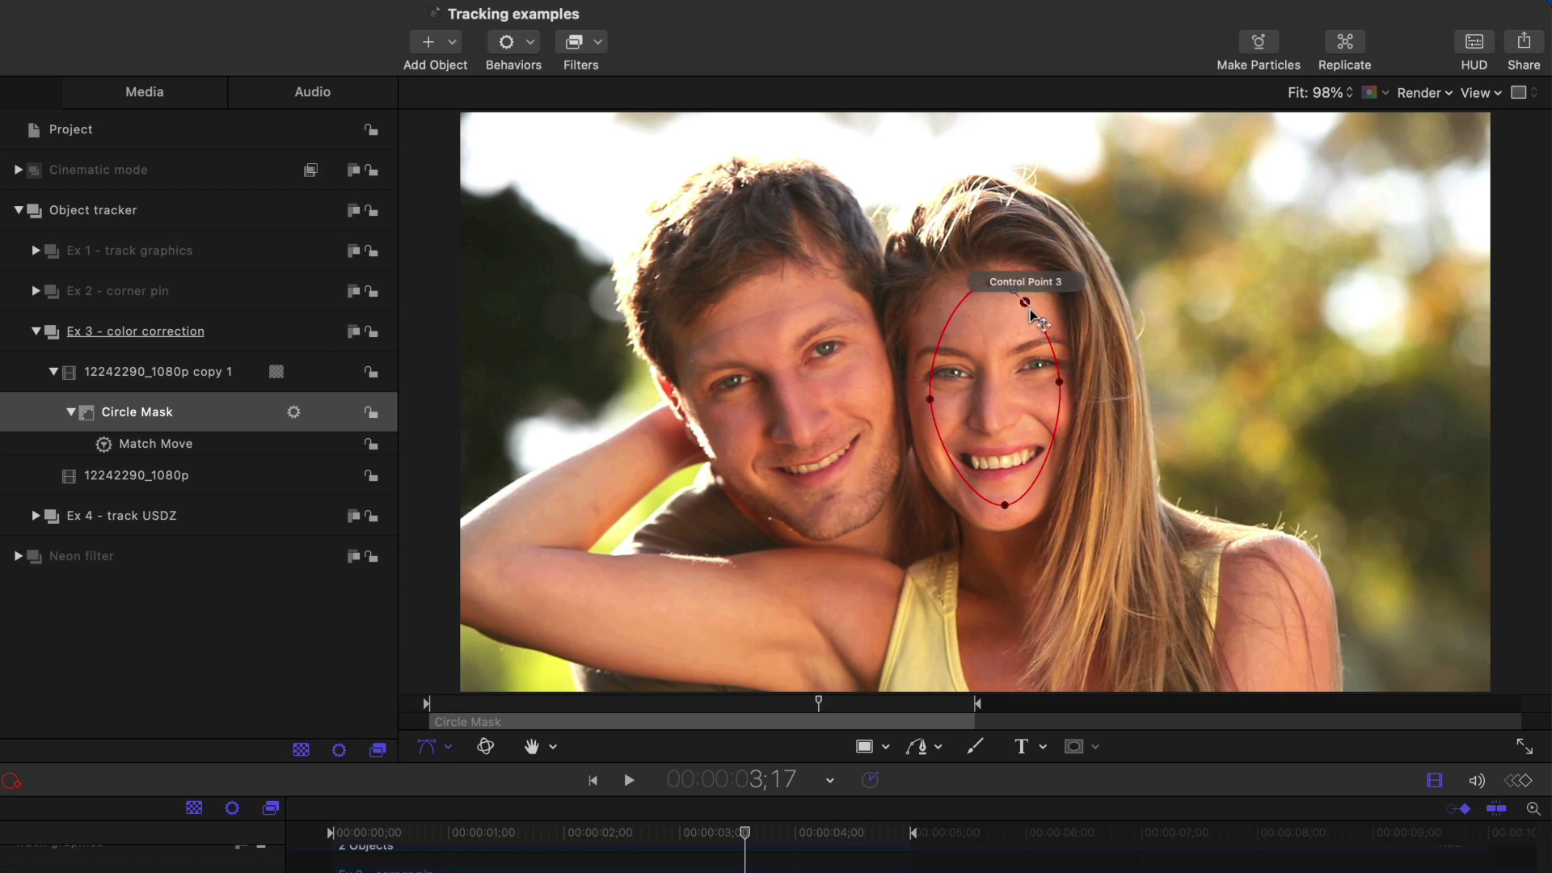
{"action": "key", "text": "Delete"}
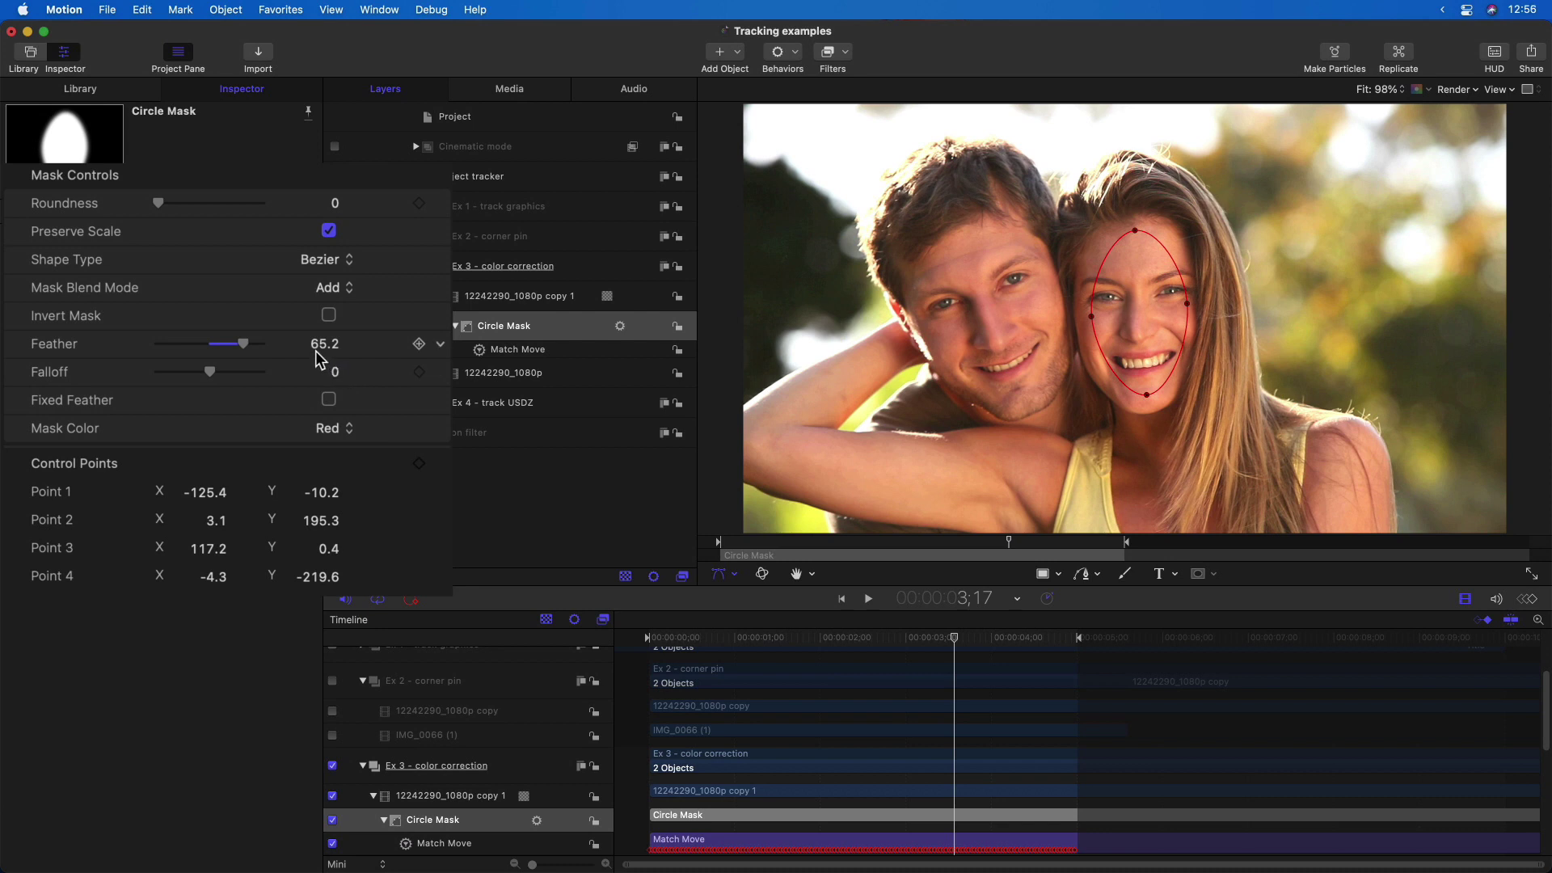
Raise the mask Feather to 90.5 and widen the oval's left and right points
{"action": "left_click_drag", "start_coordinate": [315, 351], "coordinate": [344, 351]}
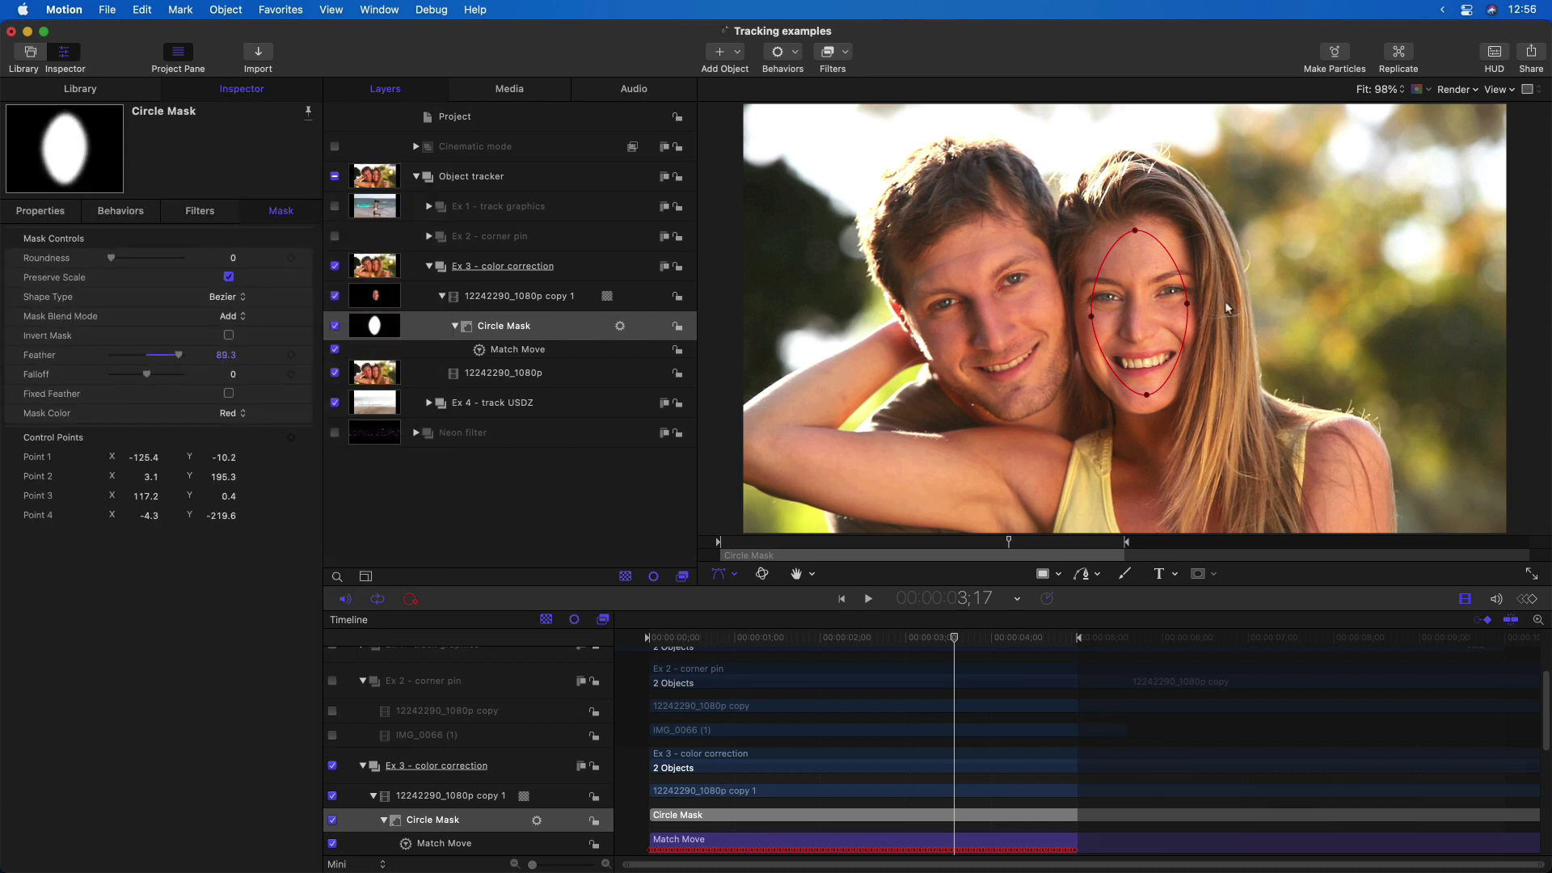
{"action": "left_click_drag", "start_coordinate": [1091, 321], "coordinate": [1087, 321]}
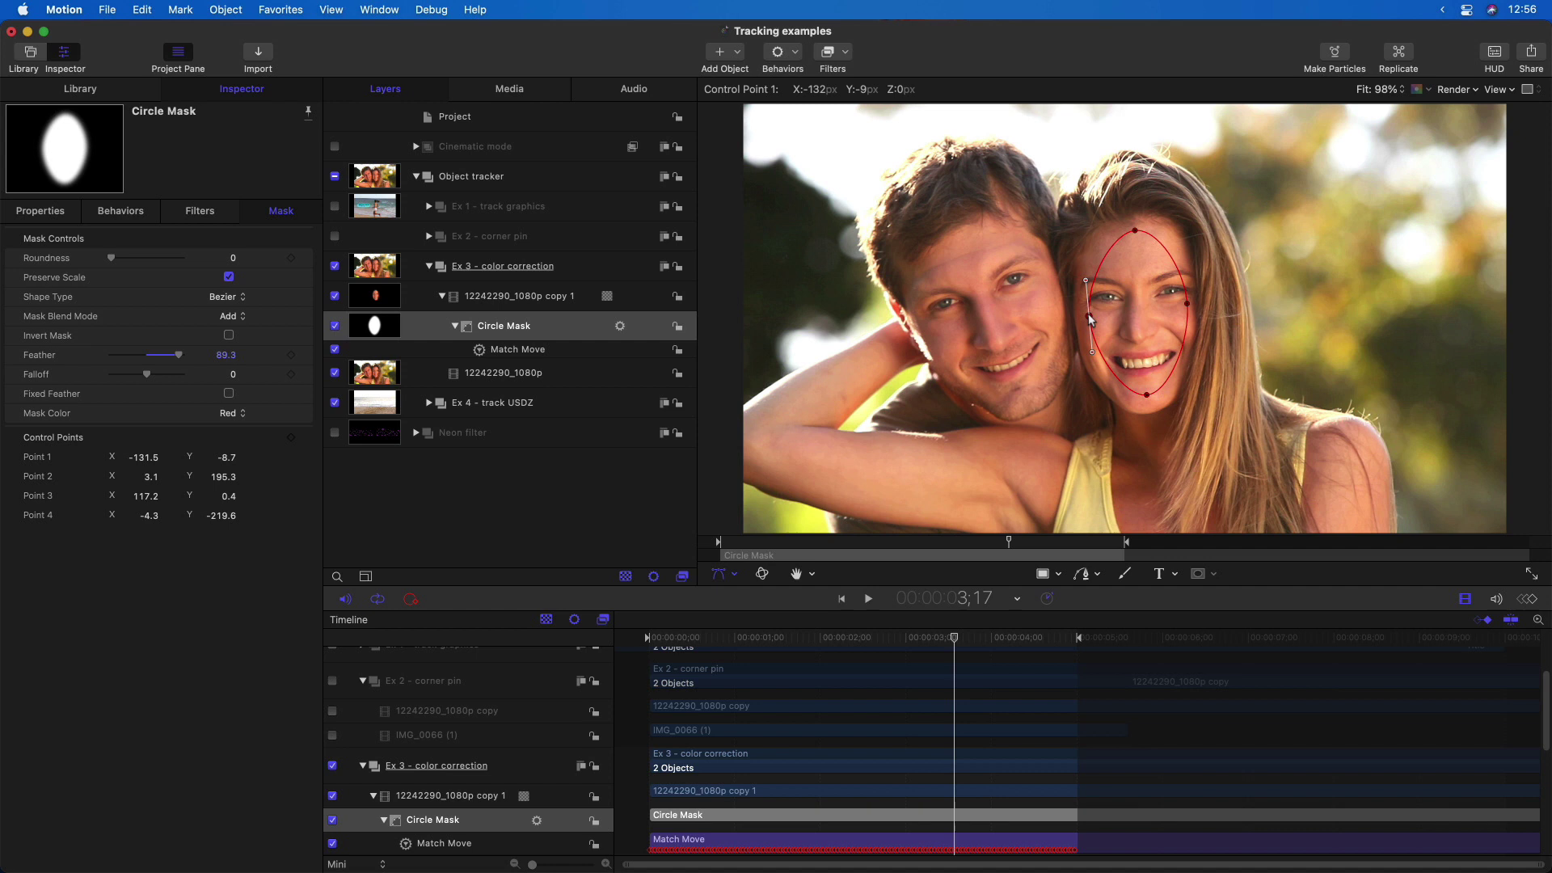
{"action": "left_click", "coordinate": [1187, 304]}
{"action": "left_click_drag", "start_coordinate": [1193, 308], "coordinate": [1202, 305]}
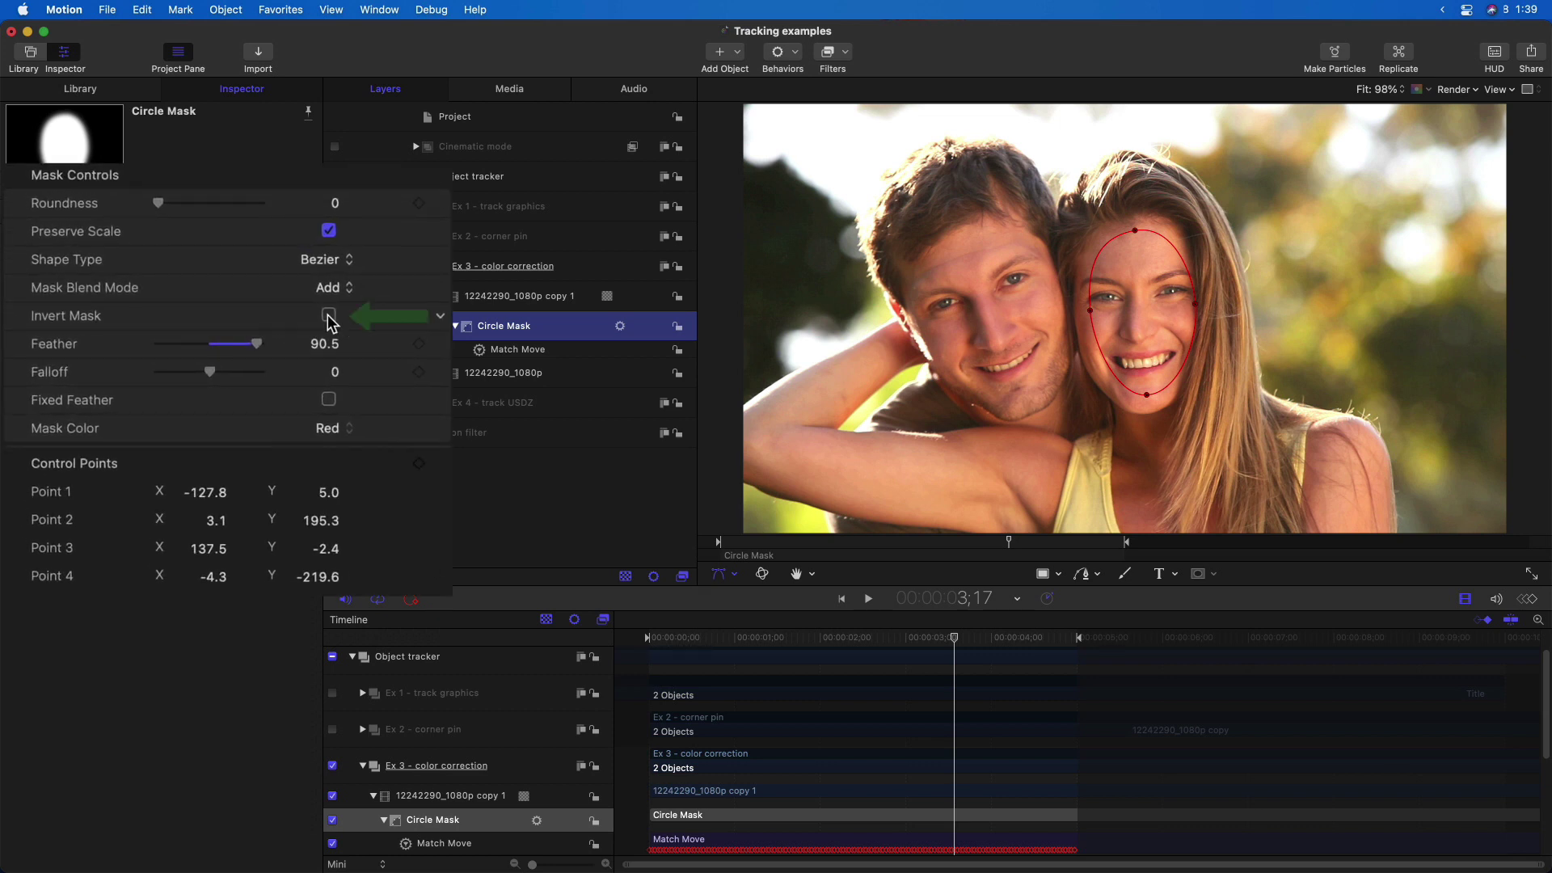
Invert the face mask, then add a Color Wheels filter to 12242290_1080p copy 1 and adjust its midtones
{"action": "left_click", "coordinate": [329, 315]}
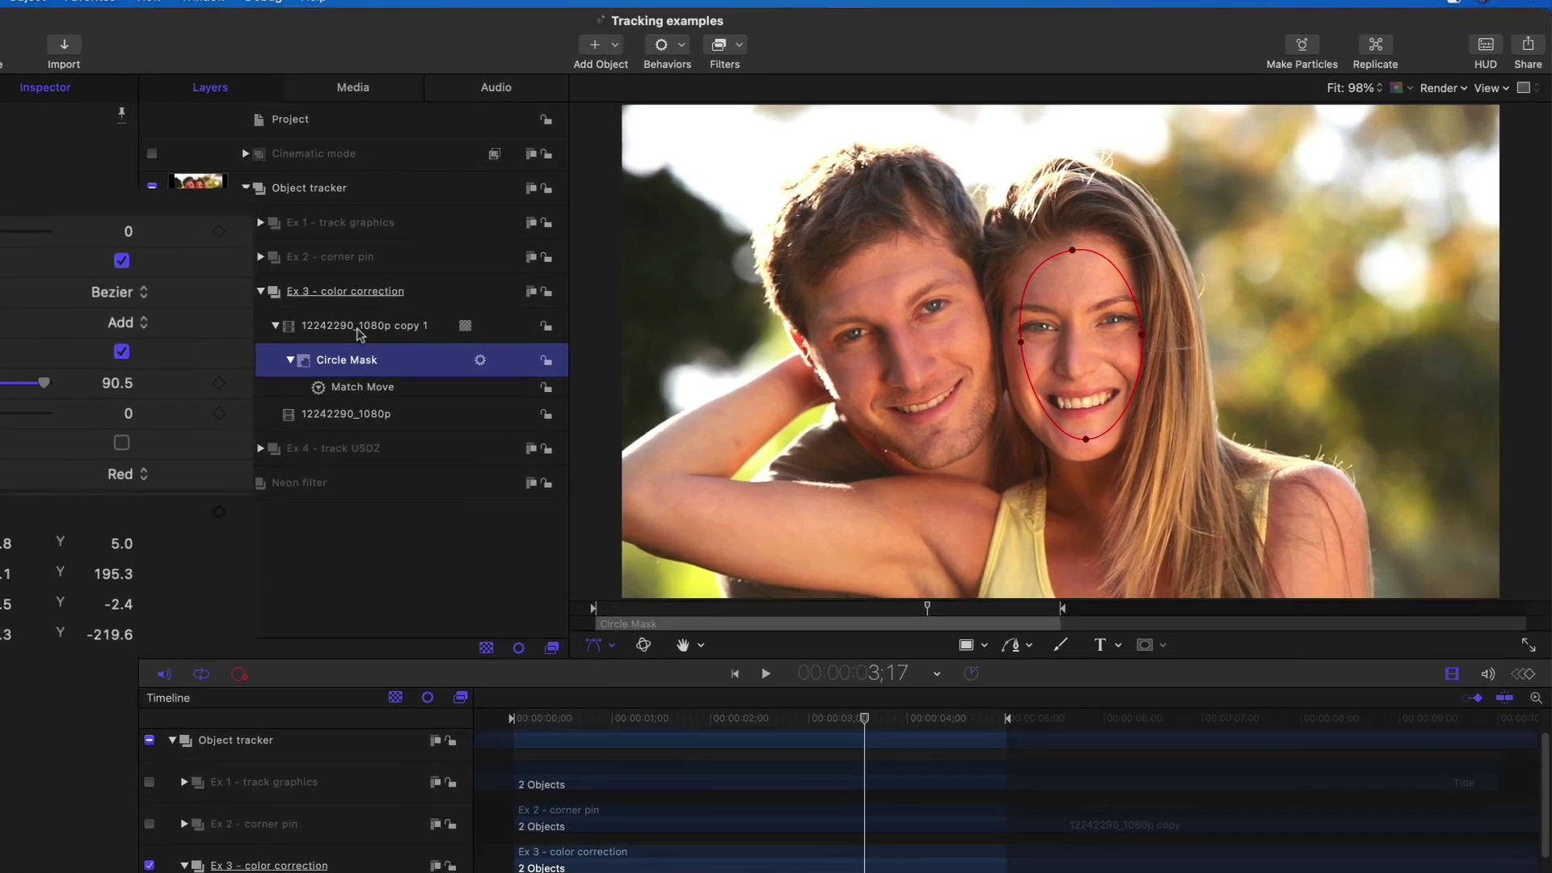
{"action": "left_click", "coordinate": [515, 300]}
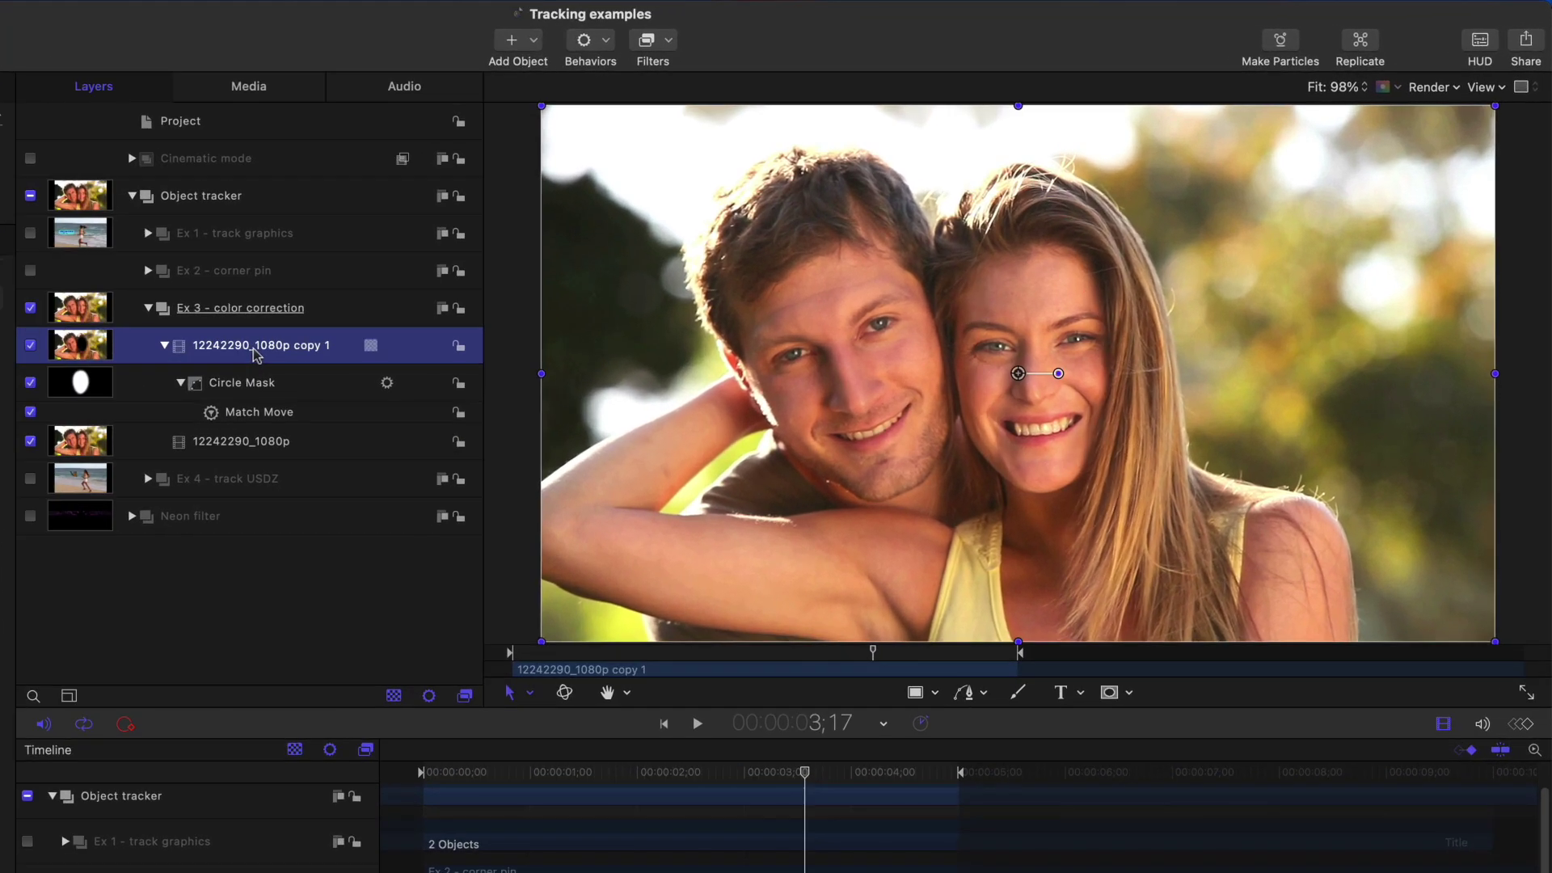
{"action": "left_click", "coordinate": [667, 53]}
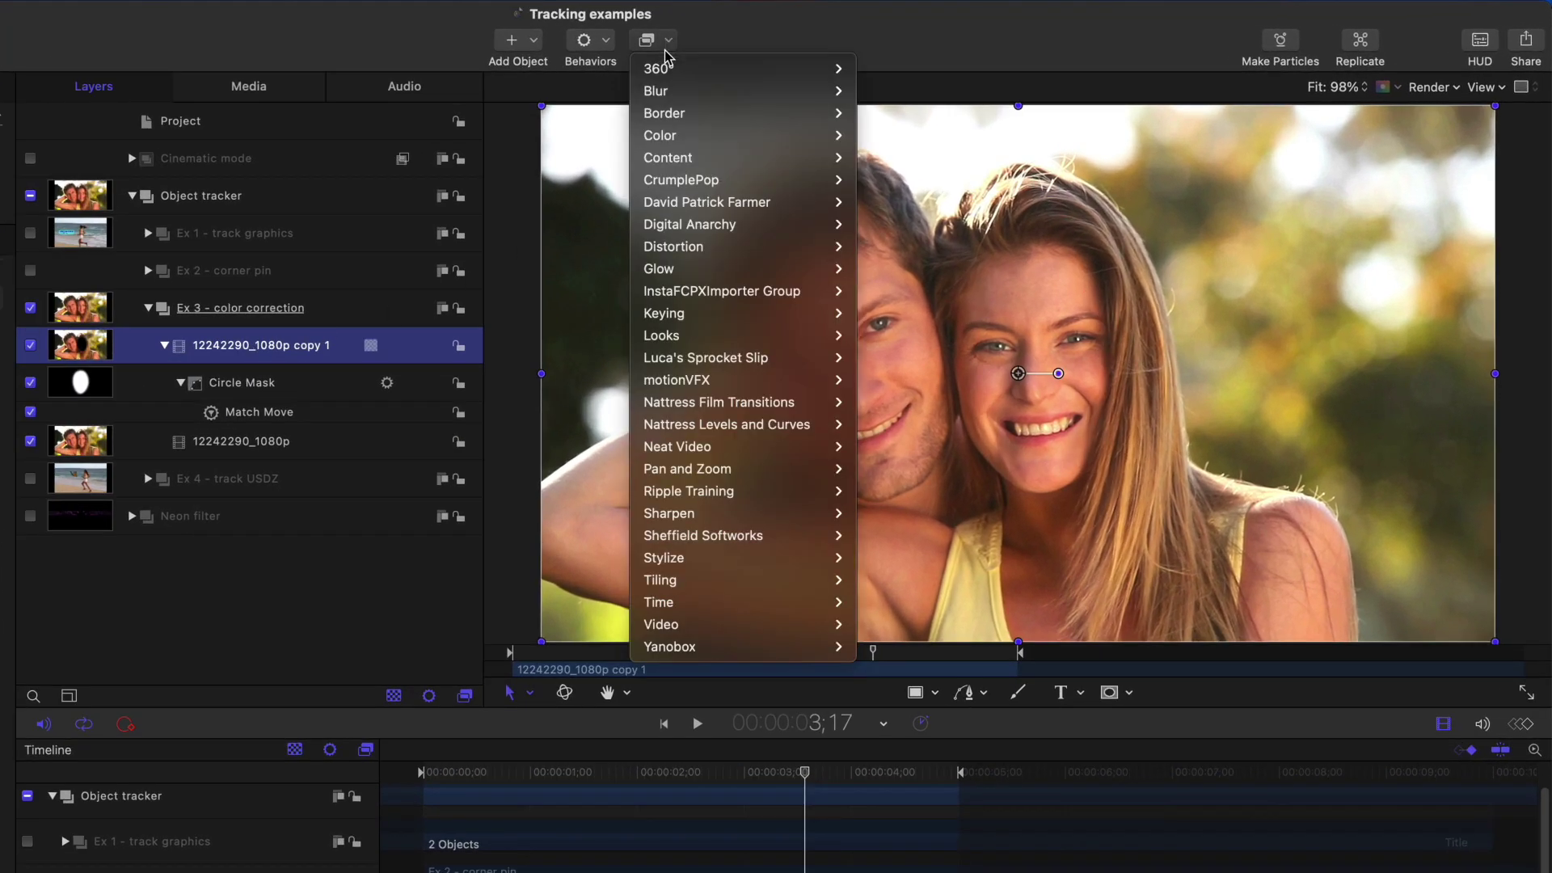
{"action": "mouse_move", "coordinate": [681, 135]}
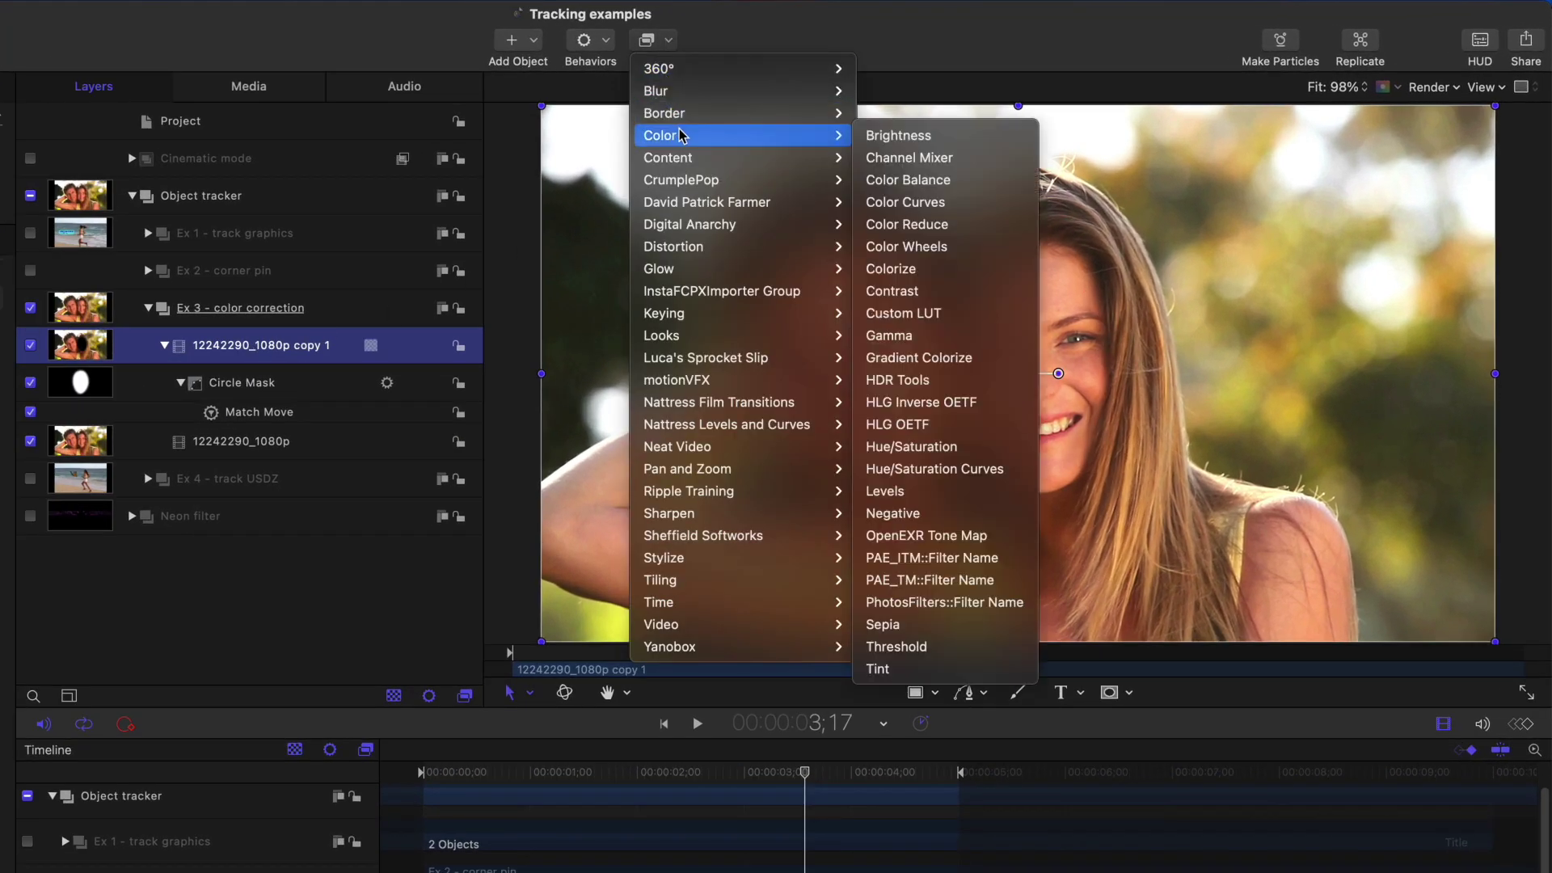
{"action": "left_click", "coordinate": [966, 253]}
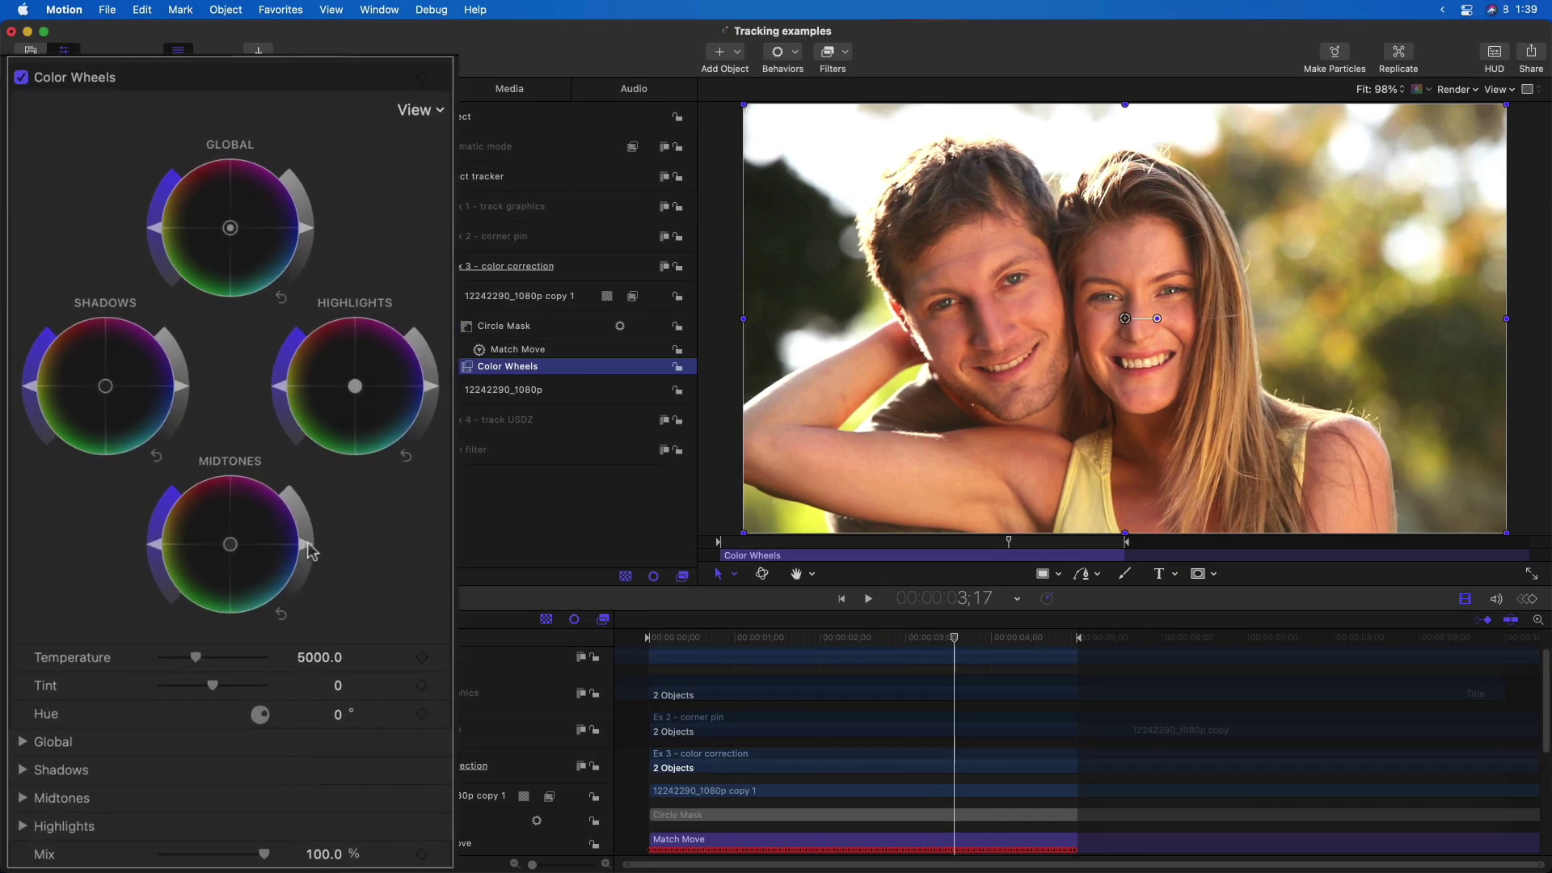
{"action": "mouse_move", "coordinate": [314, 555]}
{"action": "left_mouse_down"}
{"action": "mouse_move", "coordinate": [298, 608]}
{"action": "mouse_move", "coordinate": [307, 578]}
{"action": "left_mouse_up"}
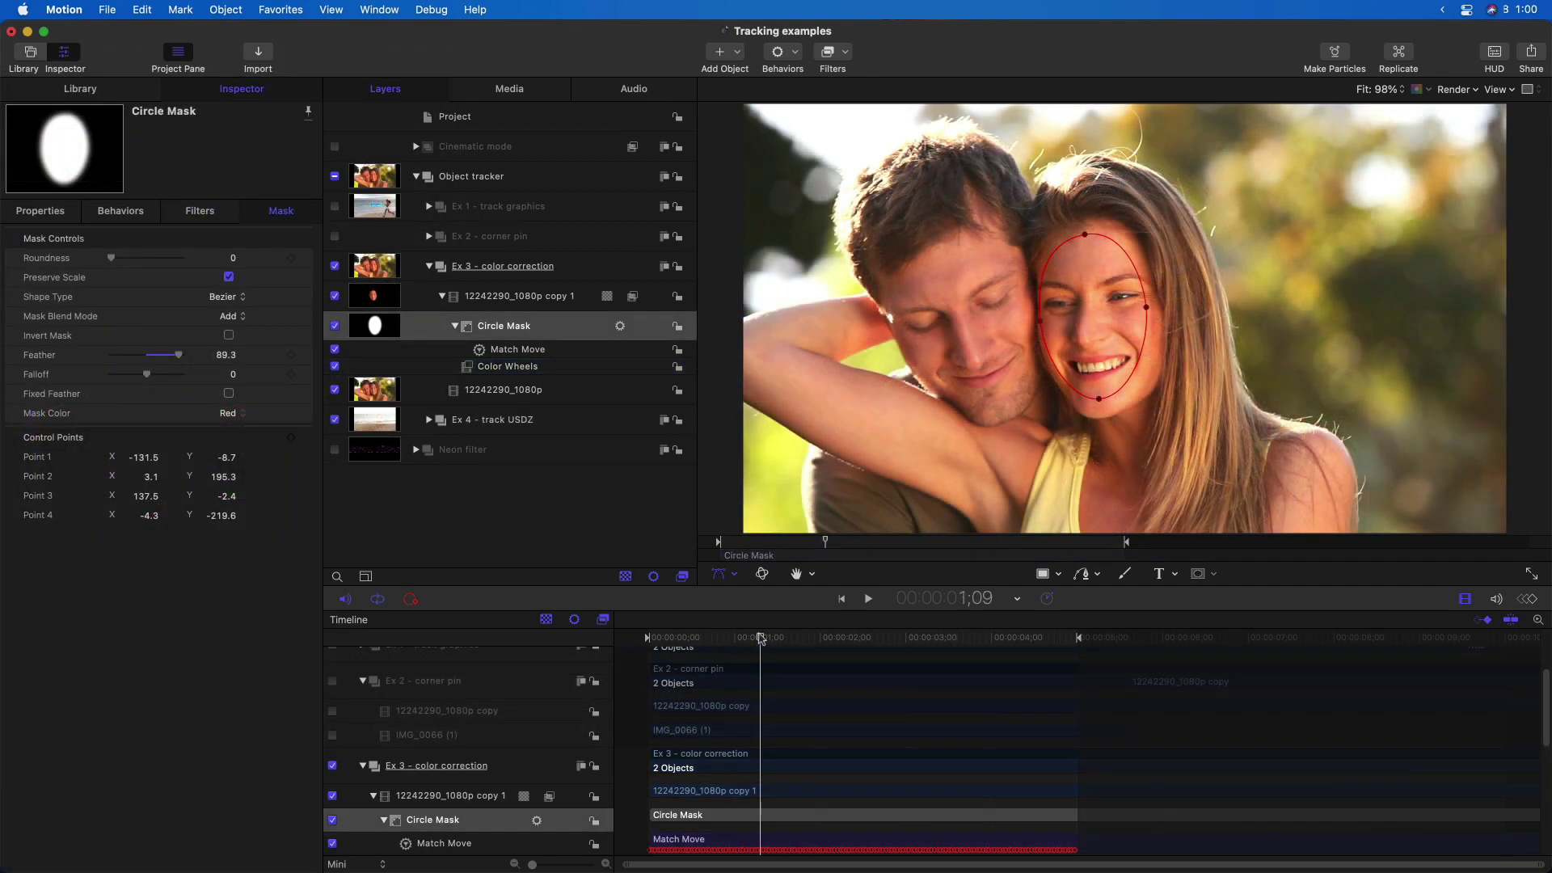
Keyframe the mask's control points, refitting Point 1 to her turned face at a later frame
{"action": "mouse_move", "coordinate": [760, 638]}
{"action": "left_mouse_down"}
{"action": "mouse_move", "coordinate": [739, 638]}
{"action": "mouse_move", "coordinate": [798, 637]}
{"action": "mouse_move", "coordinate": [764, 642]}
{"action": "left_mouse_up"}
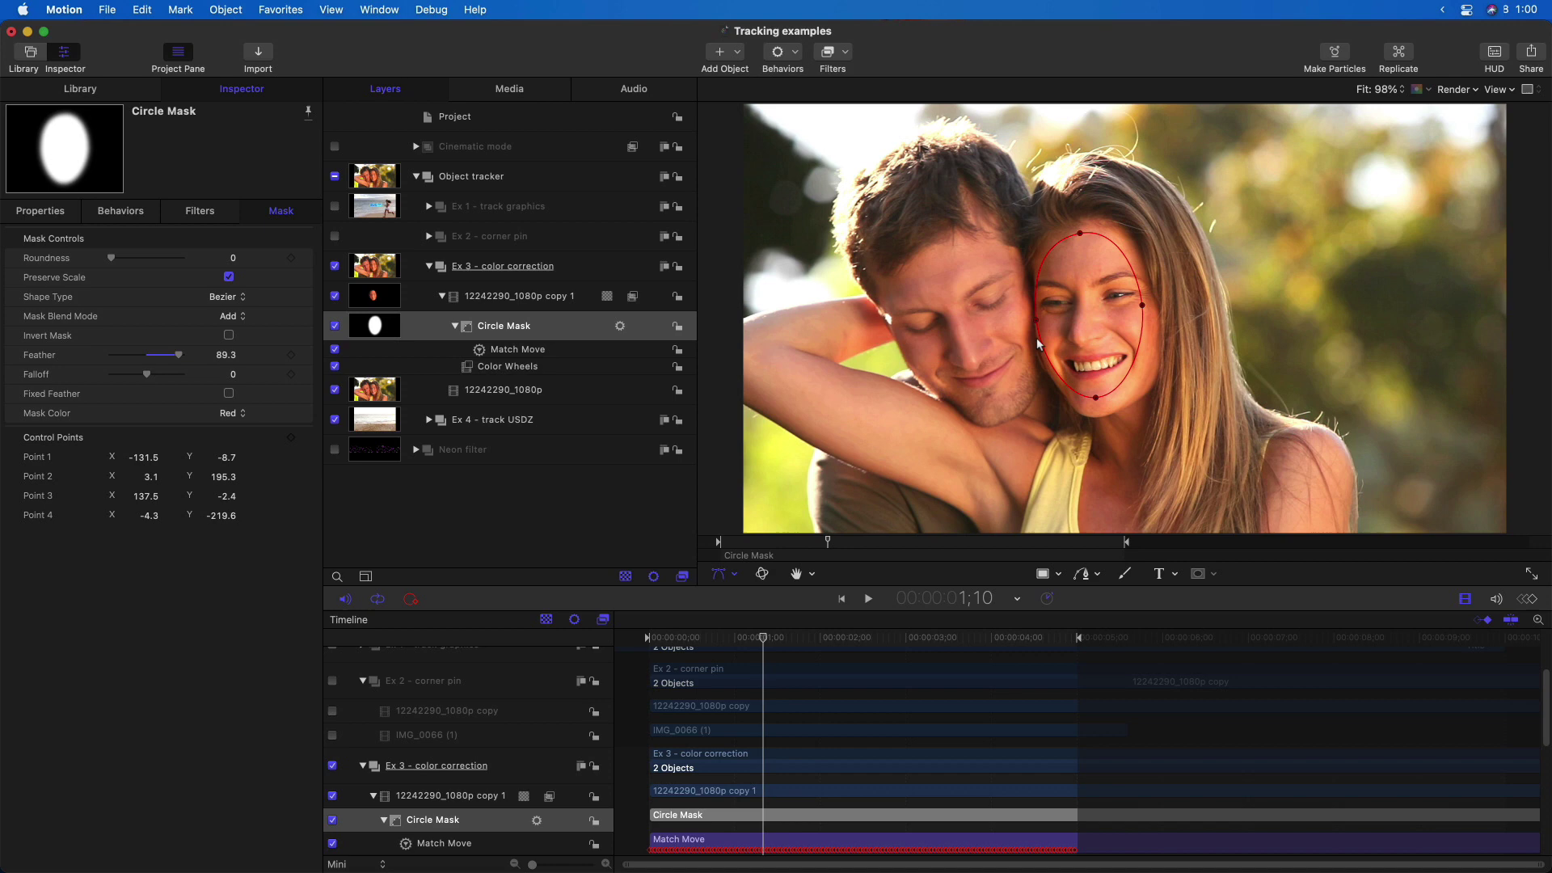
{"action": "left_click", "coordinate": [292, 438]}
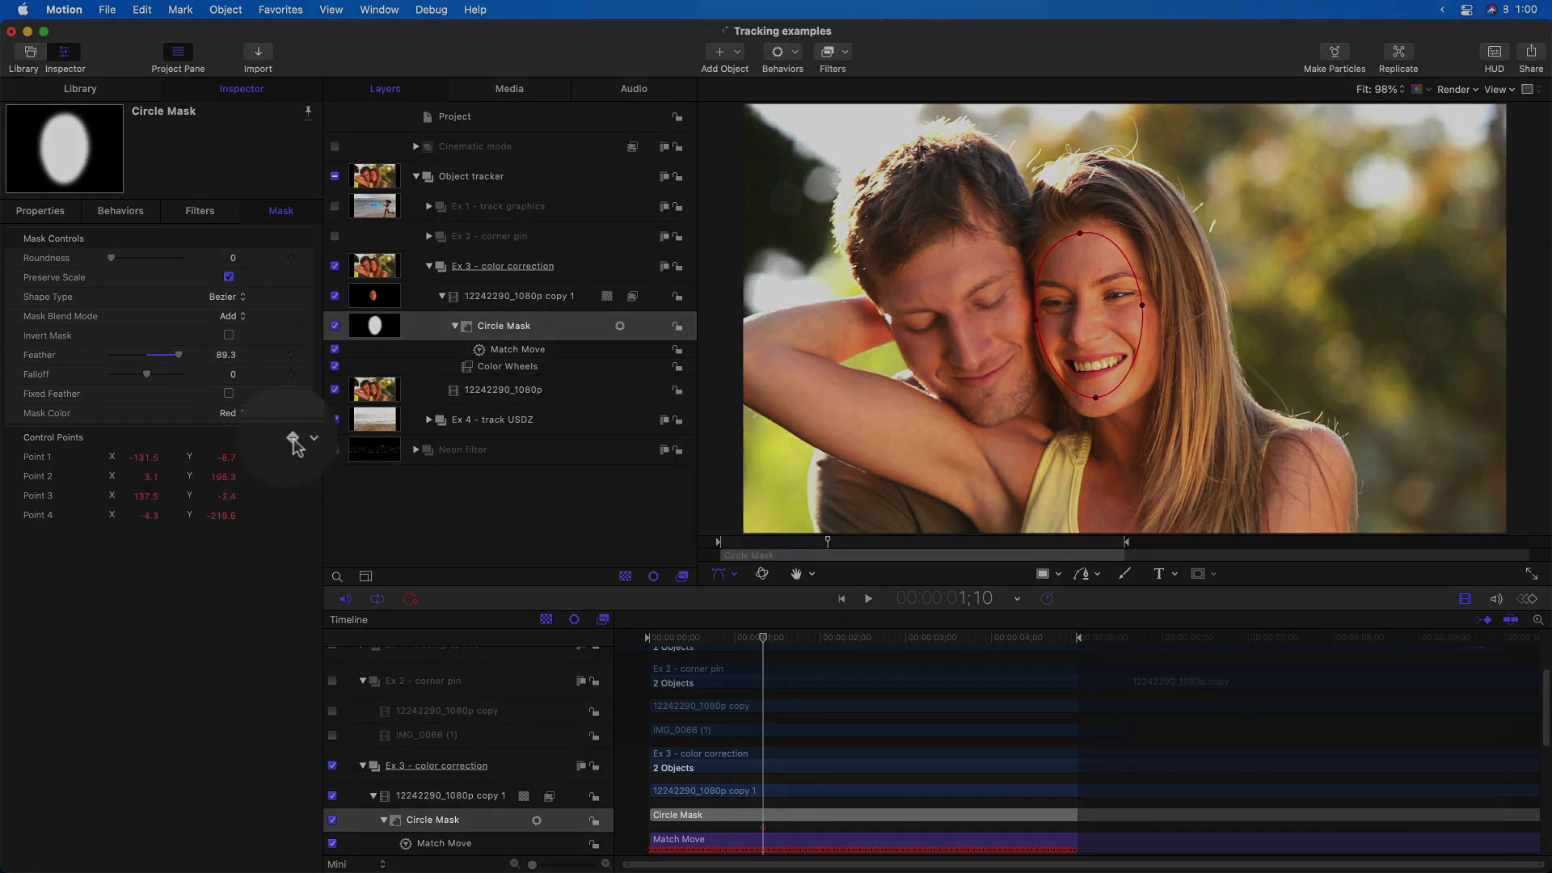
{"action": "left_click_drag", "start_coordinate": [763, 638], "coordinate": [801, 637]}
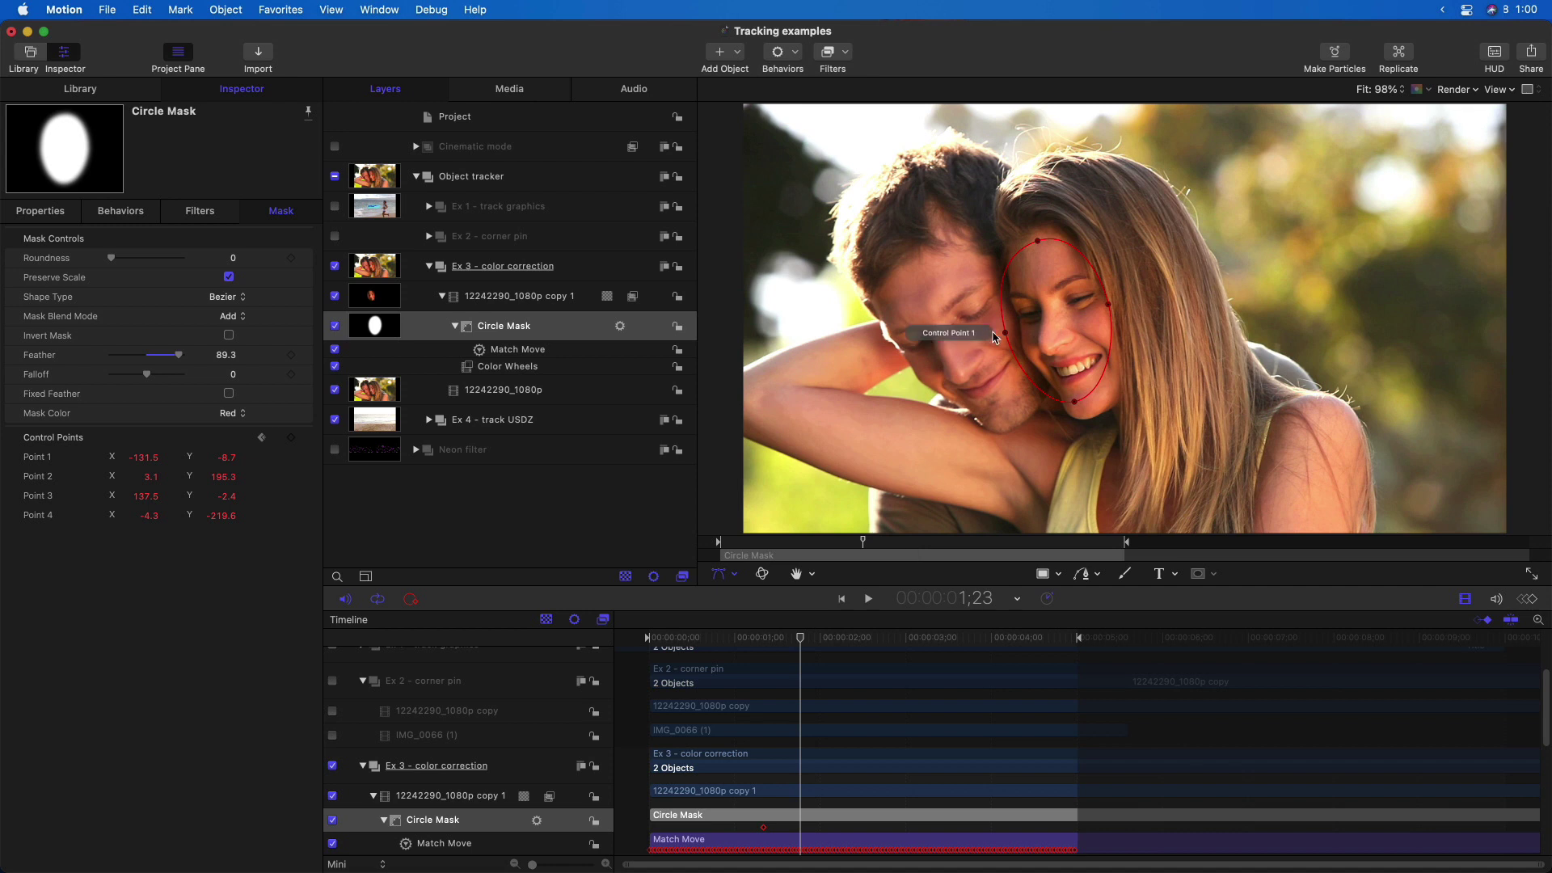
{"action": "left_click_drag", "start_coordinate": [1004, 333], "coordinate": [1021, 328]}
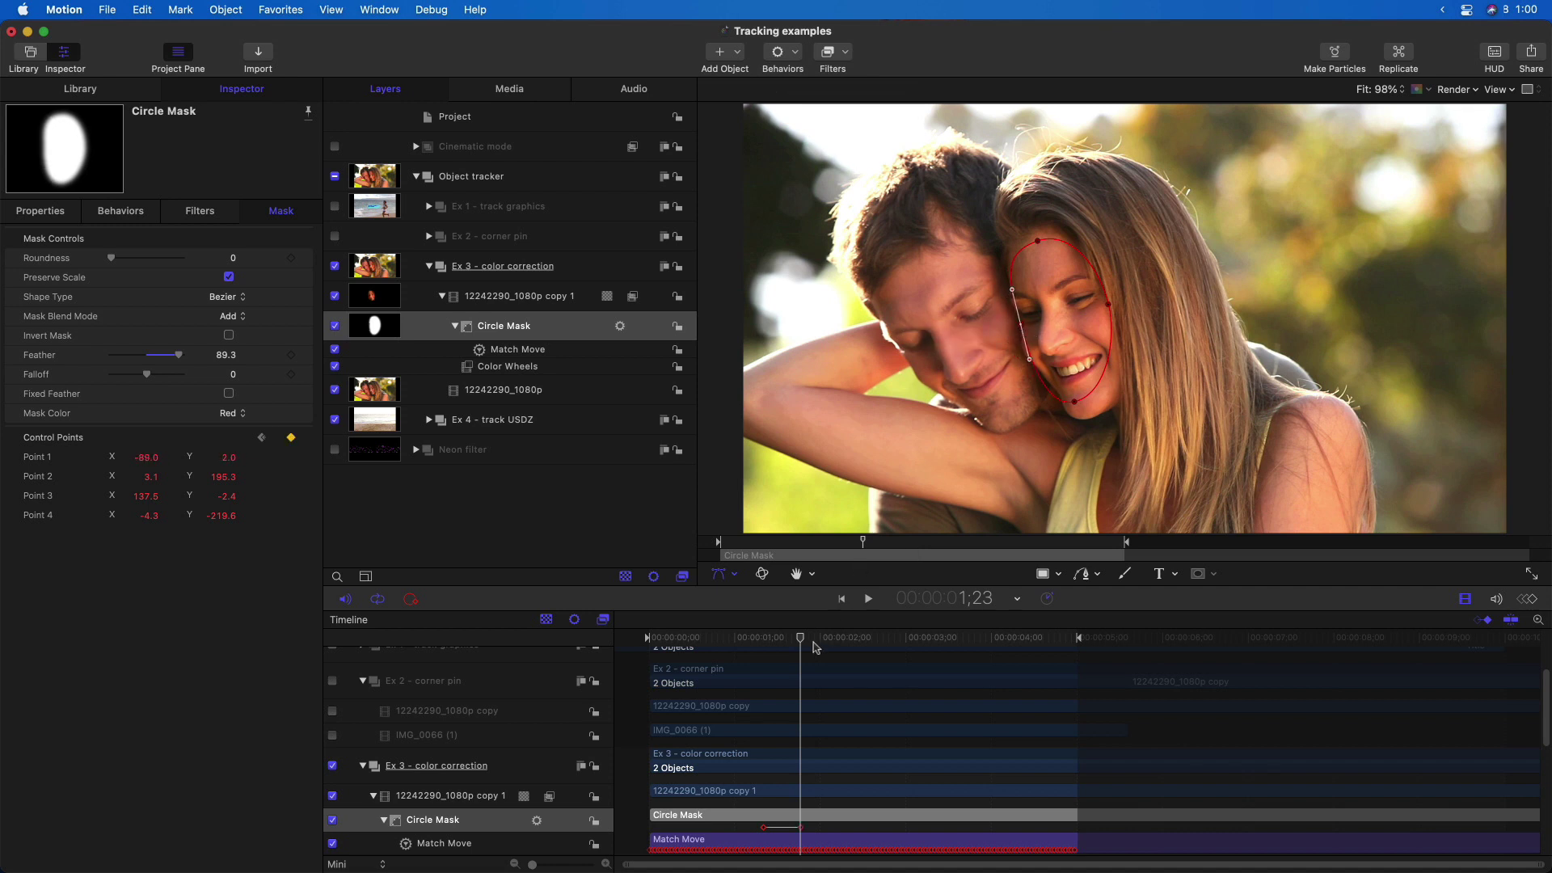
{"action": "mouse_move", "coordinate": [802, 641]}
{"action": "left_mouse_down"}
{"action": "mouse_move", "coordinate": [731, 638]}
{"action": "mouse_move", "coordinate": [800, 637]}
{"action": "left_mouse_up"}
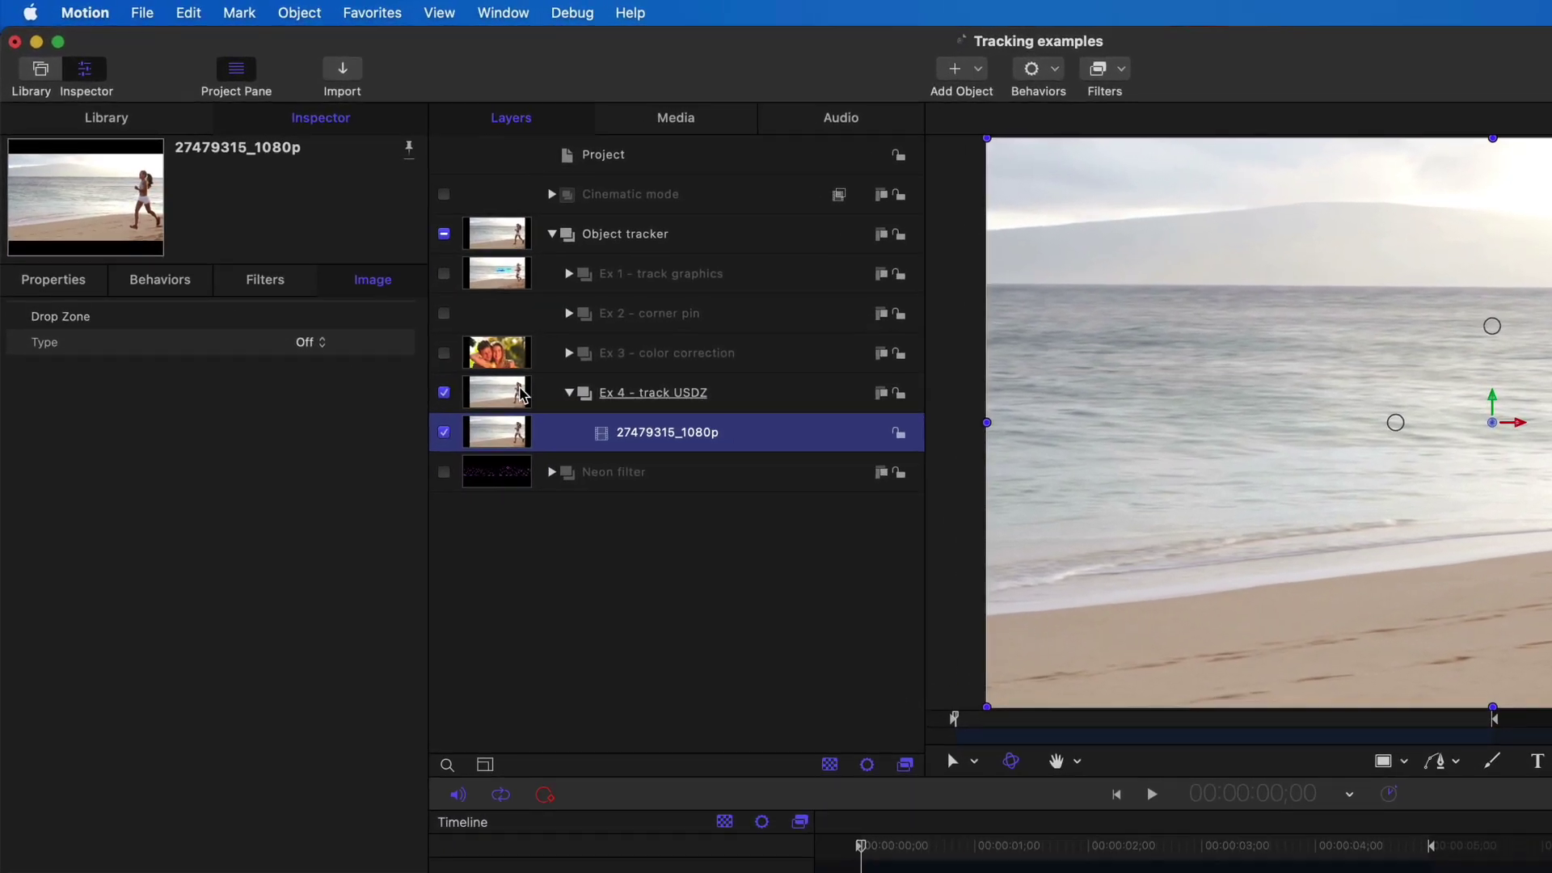
Add Butterfly.usdz to the Ex 4 - track USDZ group, extend it to the clip end, and rotate it above the water
{"action": "left_click", "coordinate": [123, 127]}
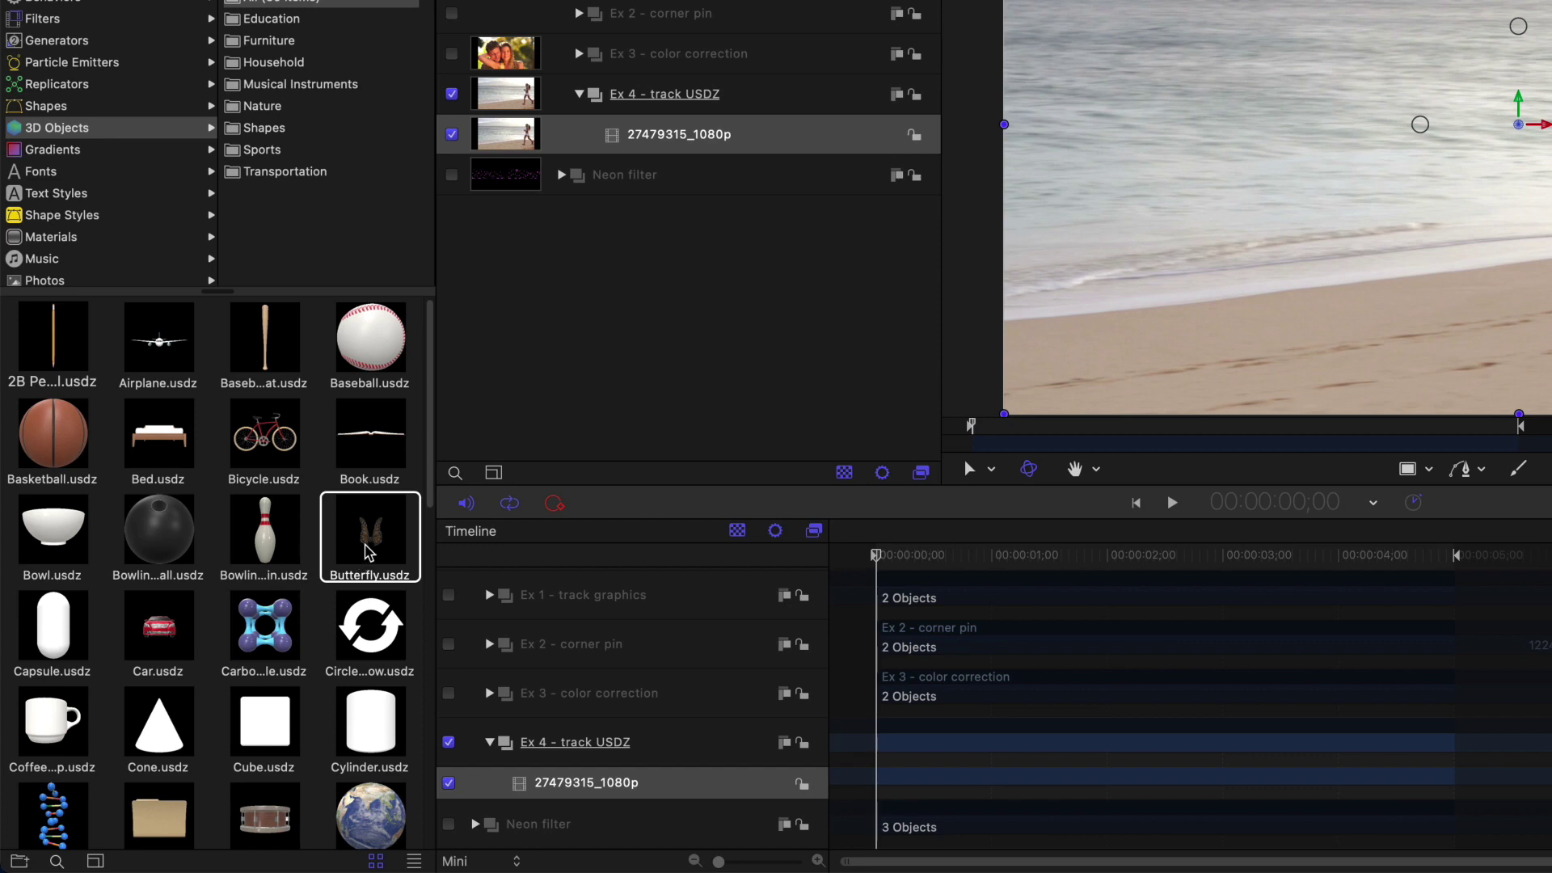
{"action": "left_click_drag", "start_coordinate": [382, 525], "coordinate": [83, 379]}
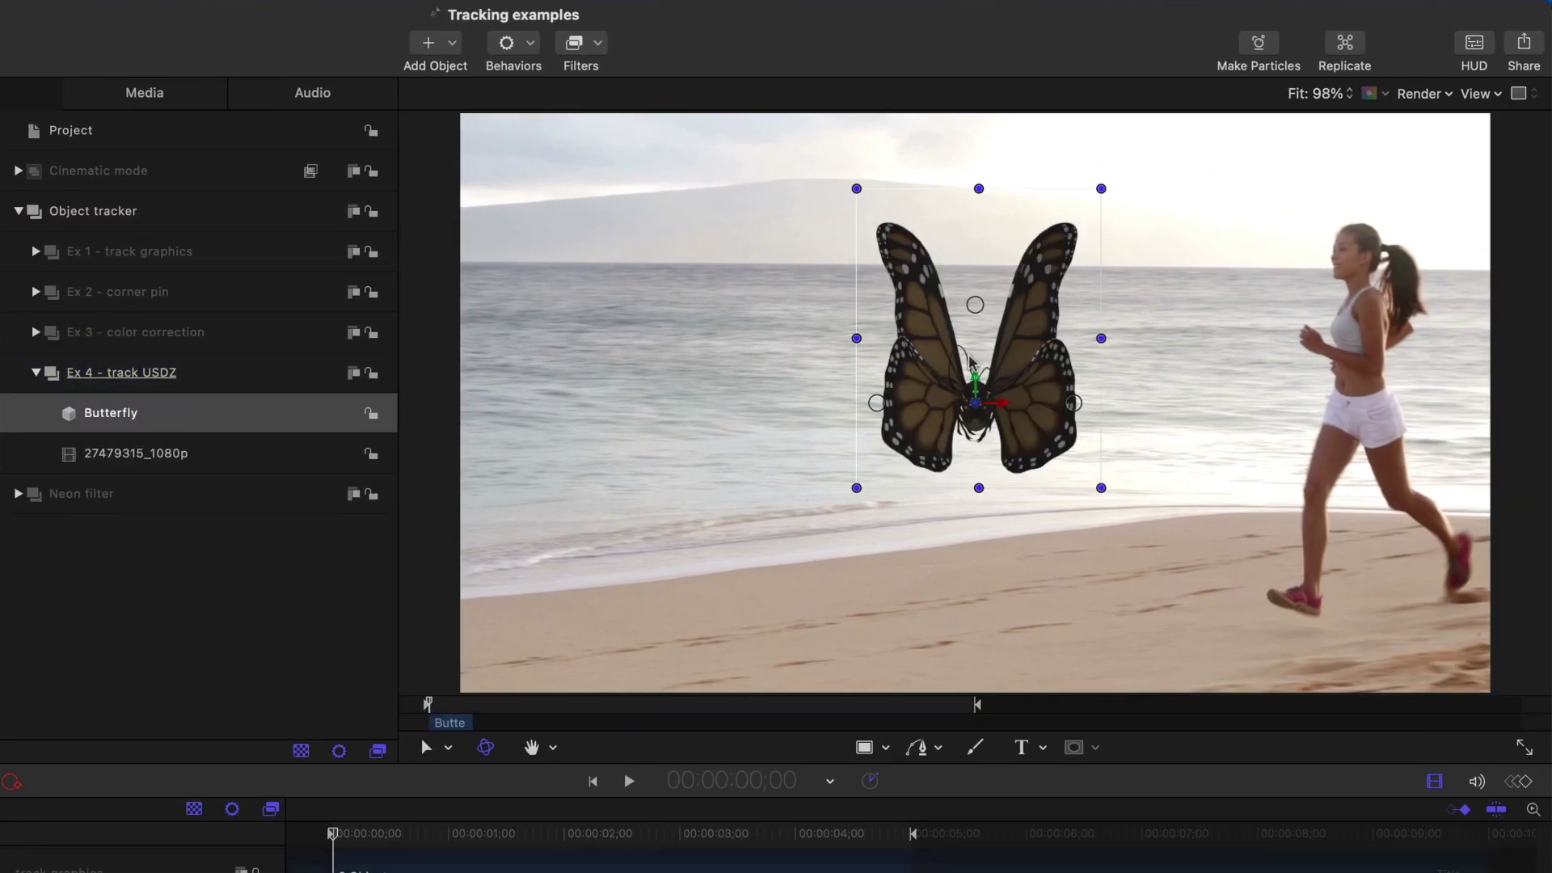
{"action": "left_click_drag", "start_coordinate": [467, 723], "coordinate": [1040, 723]}
{"action": "left_click_drag", "start_coordinate": [445, 708], "coordinate": [292, 706]}
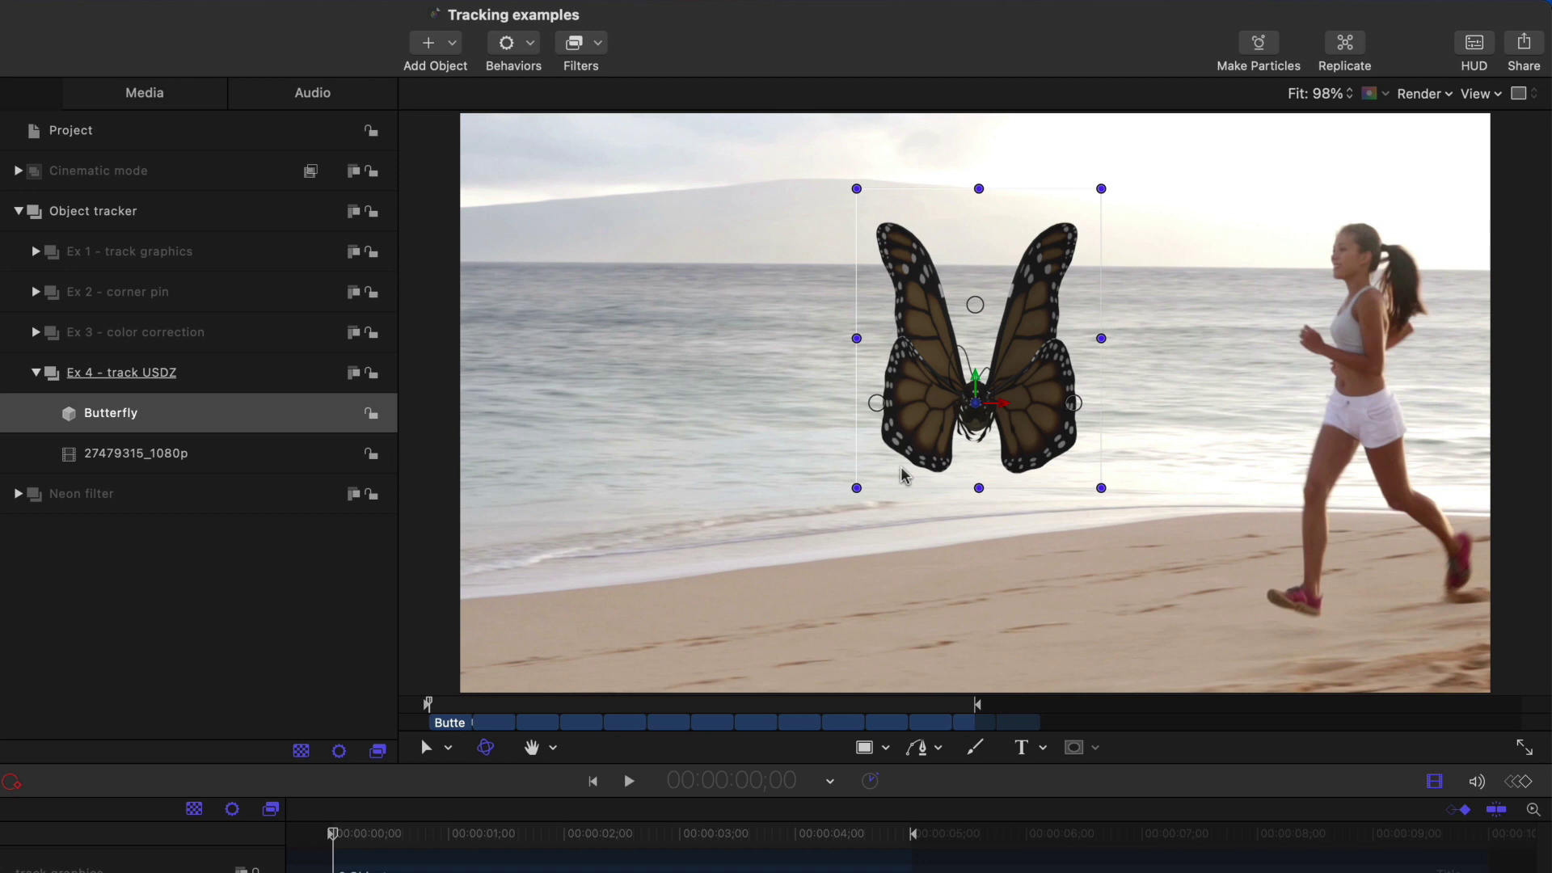
{"action": "left_click_drag", "start_coordinate": [857, 488], "coordinate": [856, 360]}
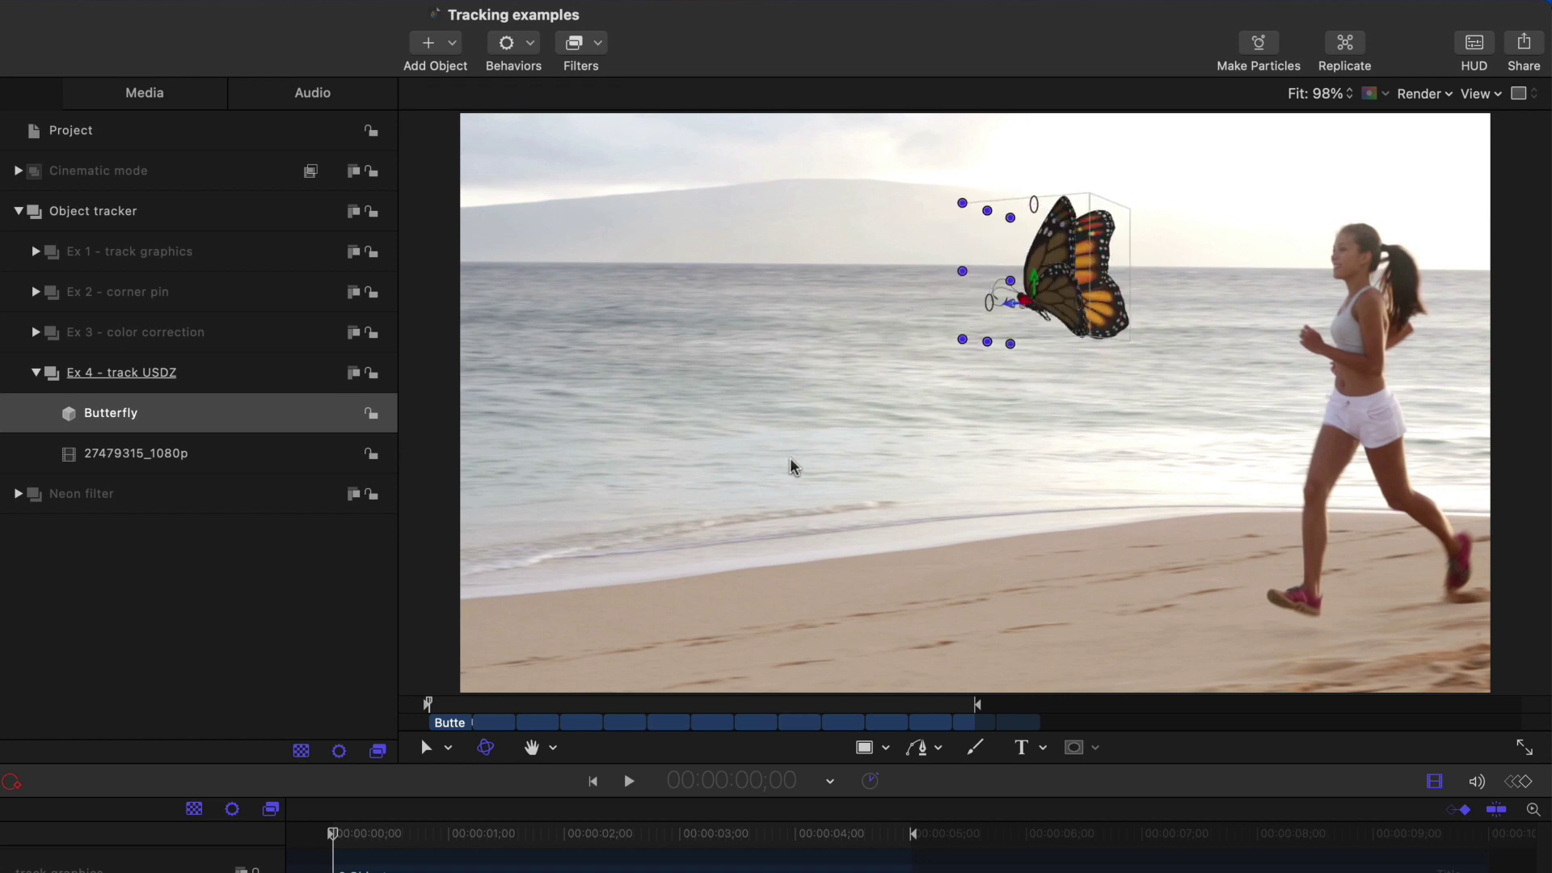
Apply a Match Move behavior to the butterfly and fit its tracking box around the runner's head
{"action": "left_click", "coordinate": [515, 48]}
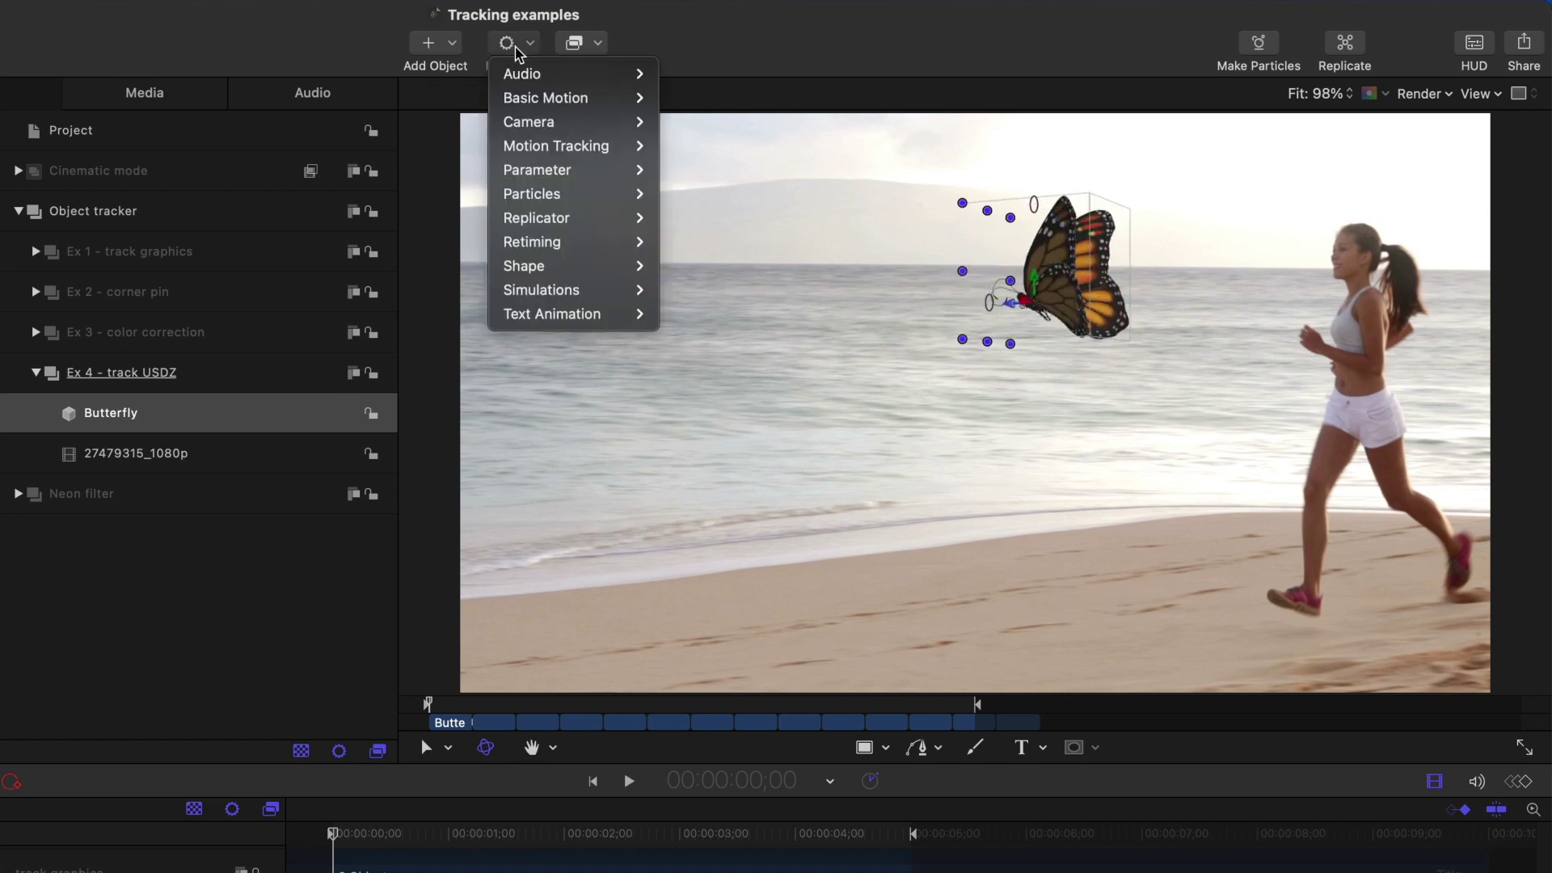
{"action": "mouse_move", "coordinate": [547, 146]}
{"action": "left_click", "coordinate": [700, 170]}
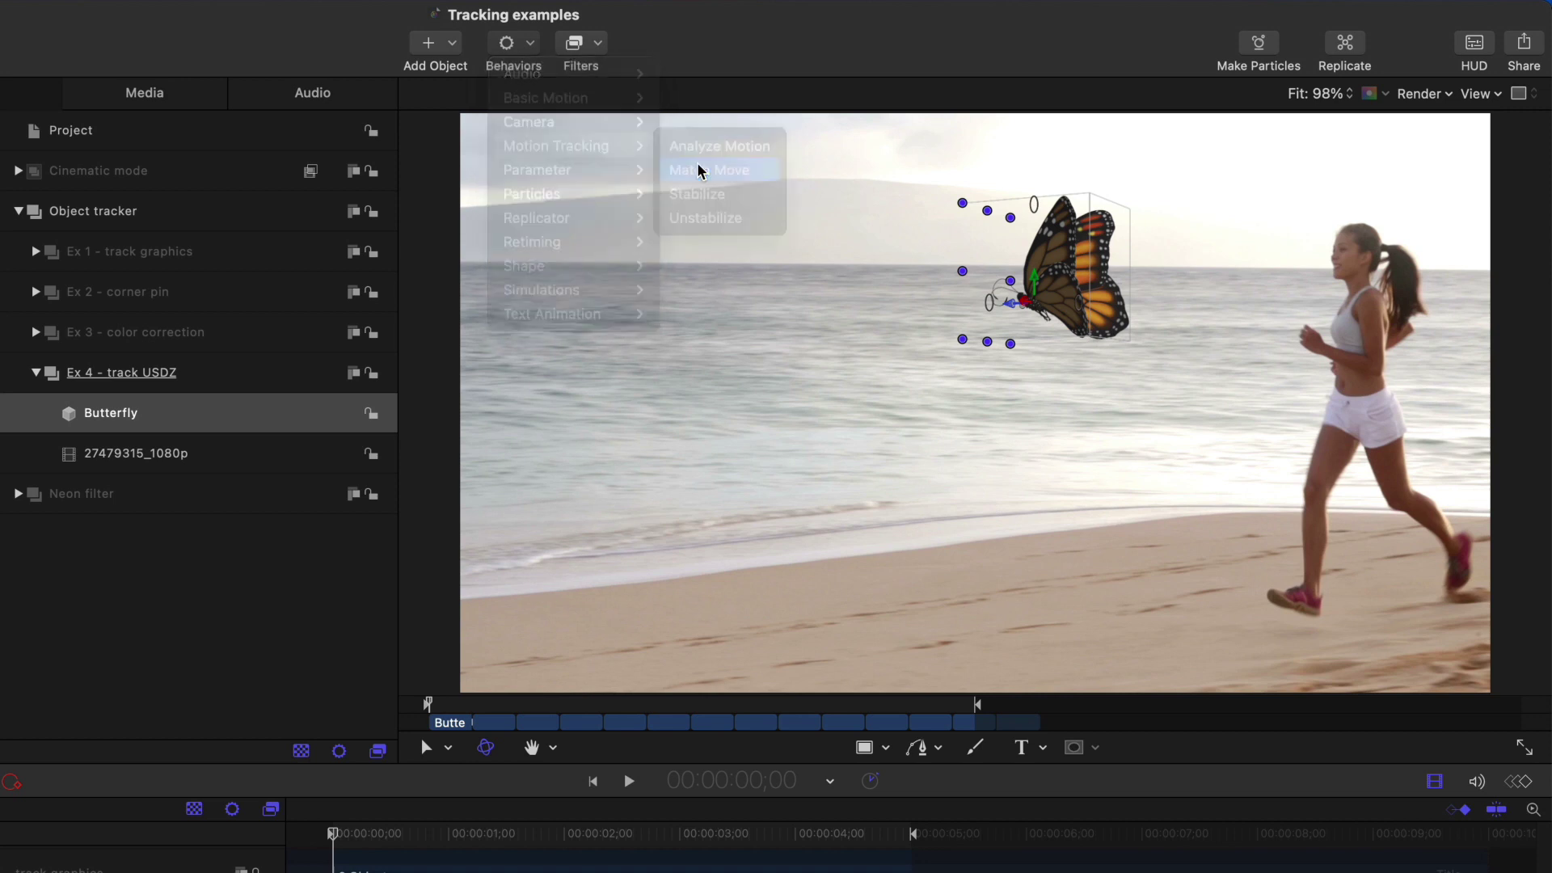
{"action": "left_click_drag", "start_coordinate": [1042, 274], "coordinate": [1402, 245]}
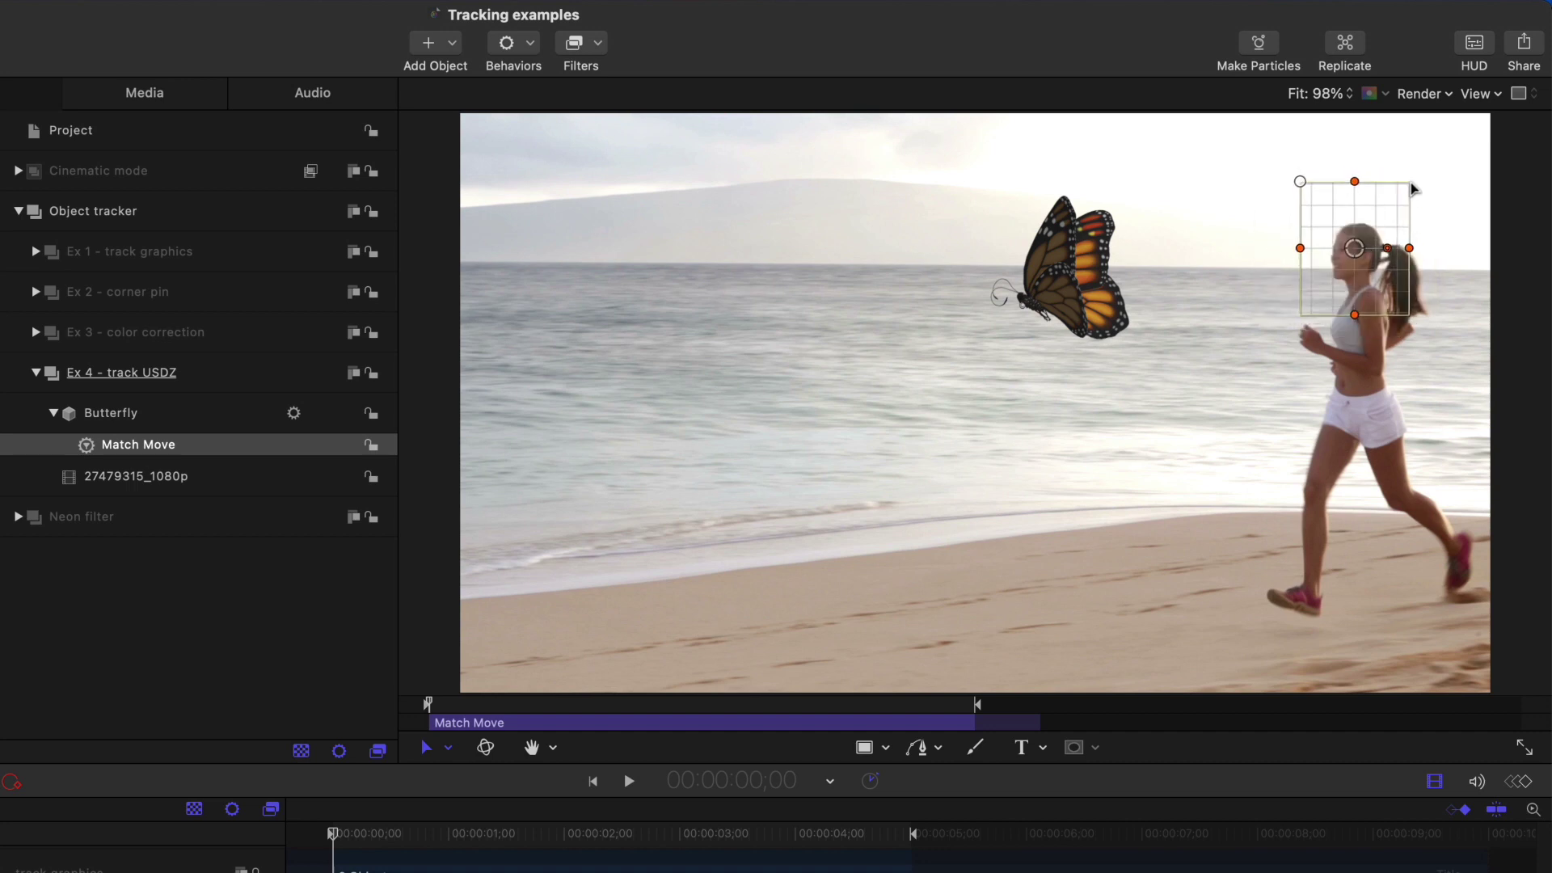
{"action": "left_click_drag", "start_coordinate": [1409, 182], "coordinate": [1326, 248]}
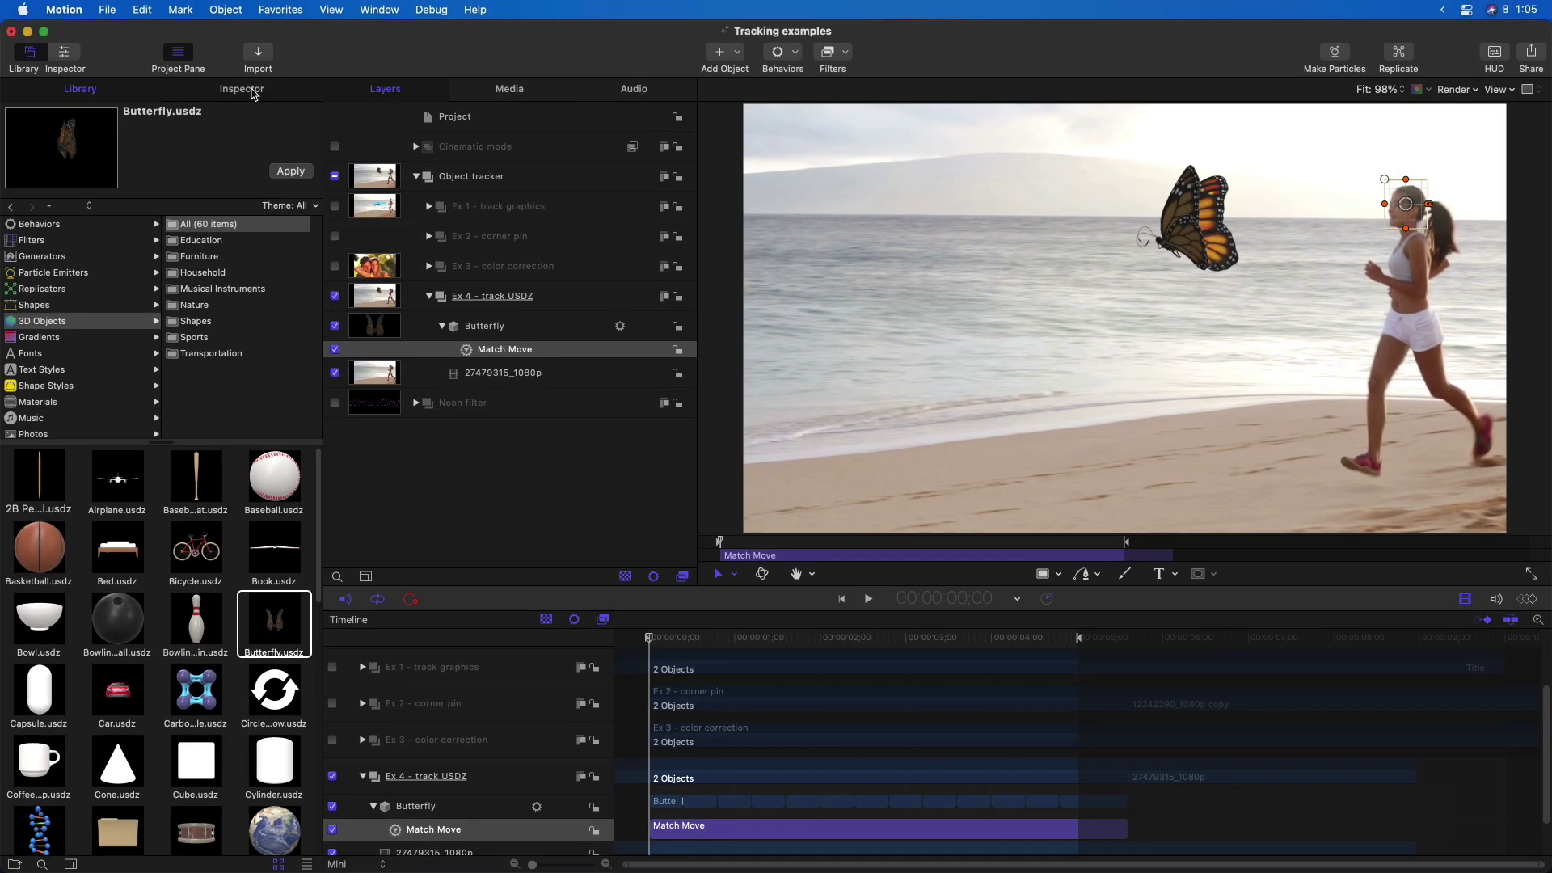
Turn off Rotation in the Match Move settings, analyze the track, and return to the first frame
{"action": "left_click", "coordinate": [242, 89]}
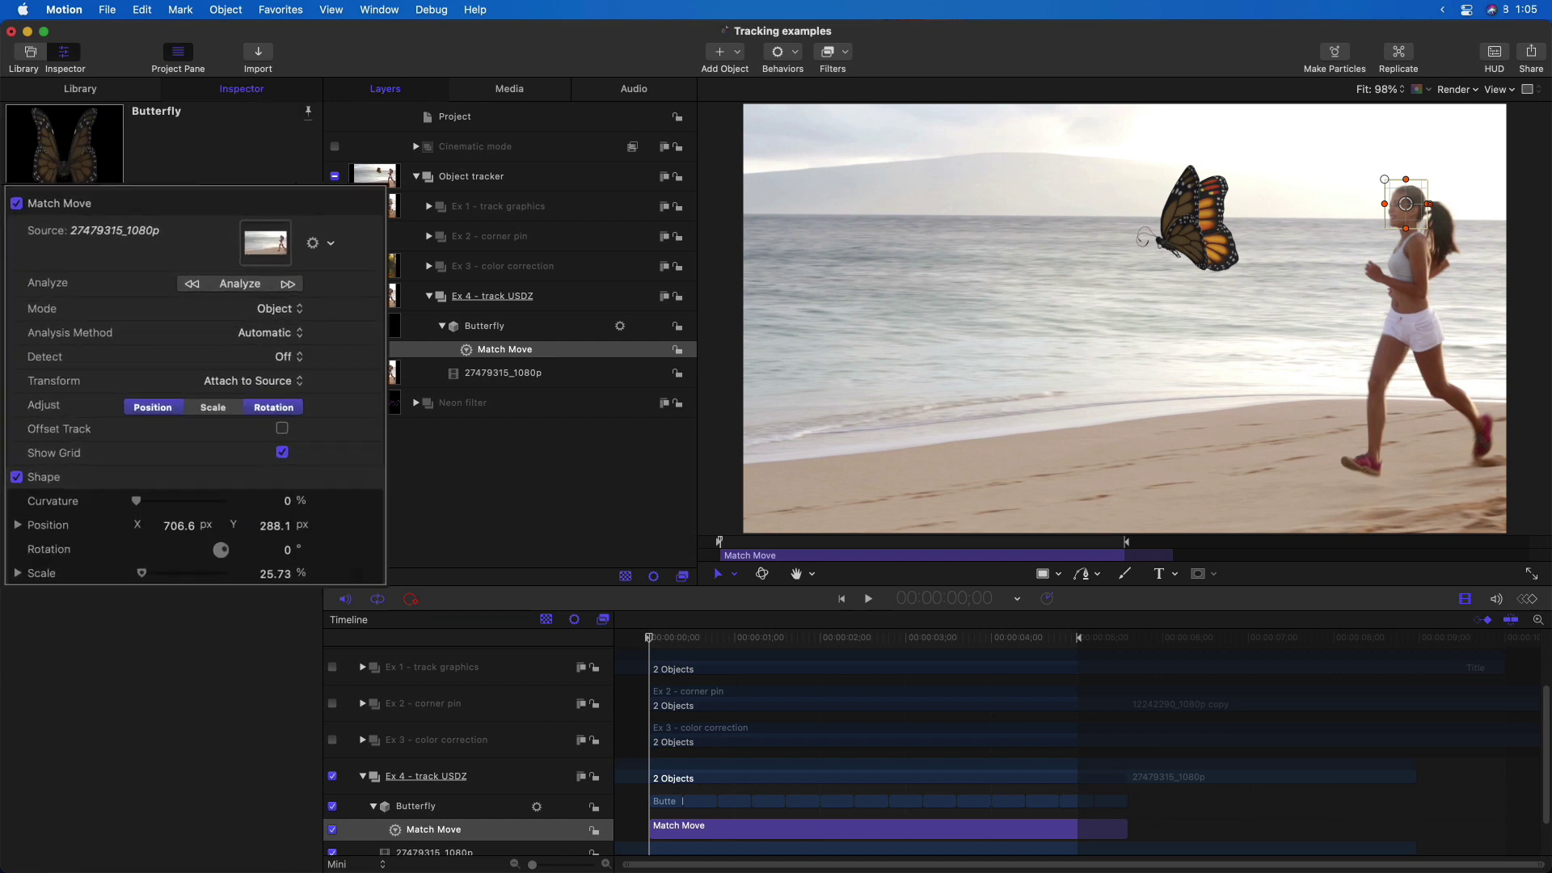
{"action": "left_click", "coordinate": [303, 413]}
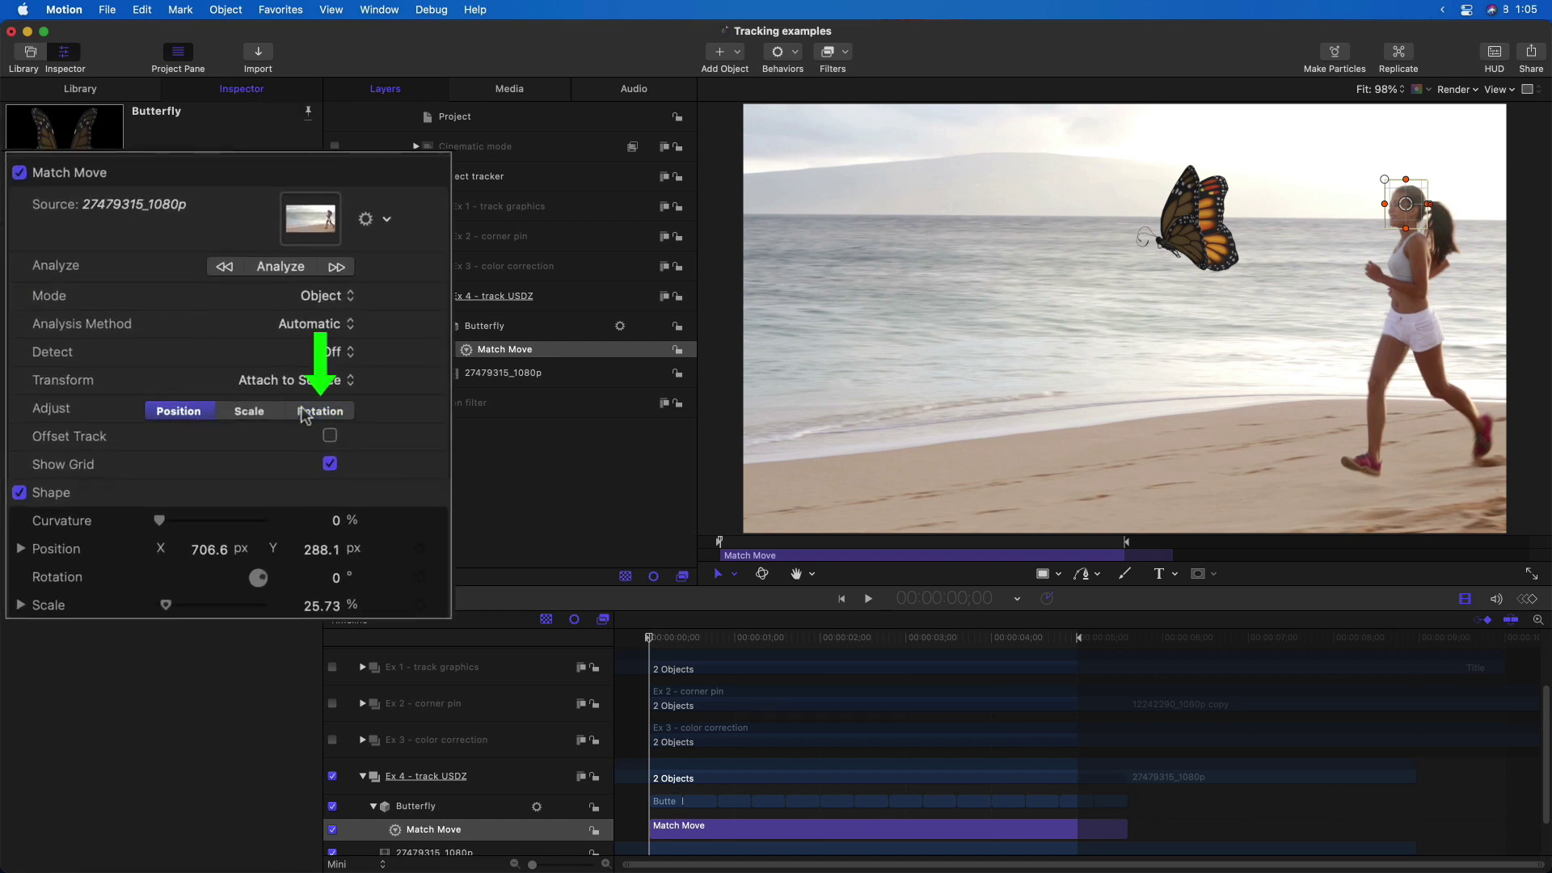
{"action": "left_click", "coordinate": [283, 266]}
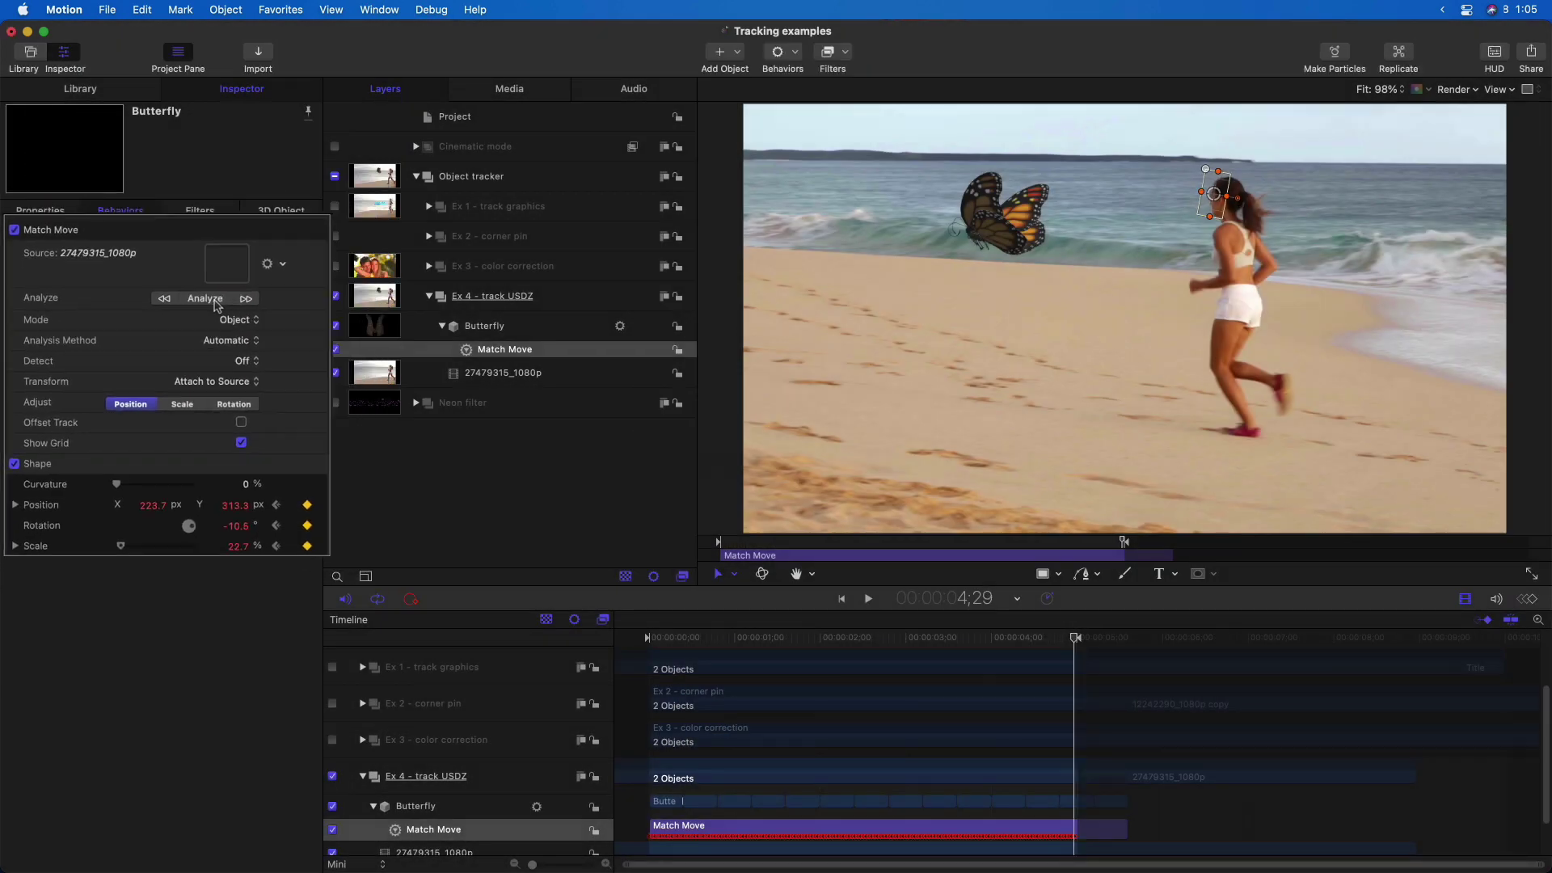
{"action": "left_click_drag", "start_coordinate": [1124, 540], "coordinate": [978, 550]}
{"action": "left_click_drag", "start_coordinate": [835, 665], "coordinate": [409, 631]}
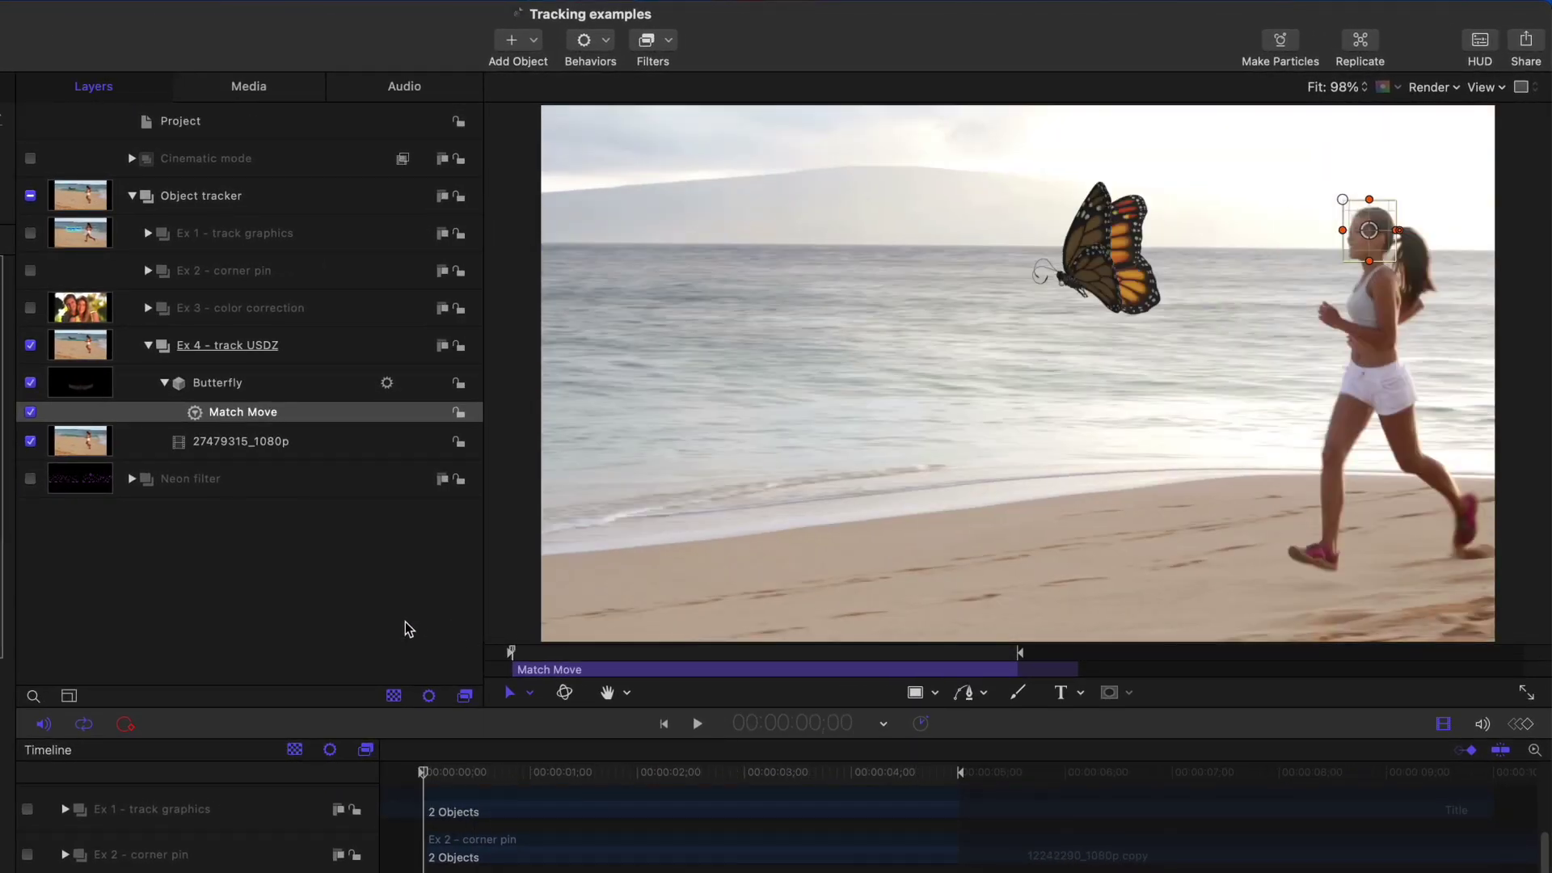
Shift the Butterfly in 3D closer to the runner and play back to check its path
{"action": "left_click", "coordinate": [289, 382]}
{"action": "key", "text": "q"}
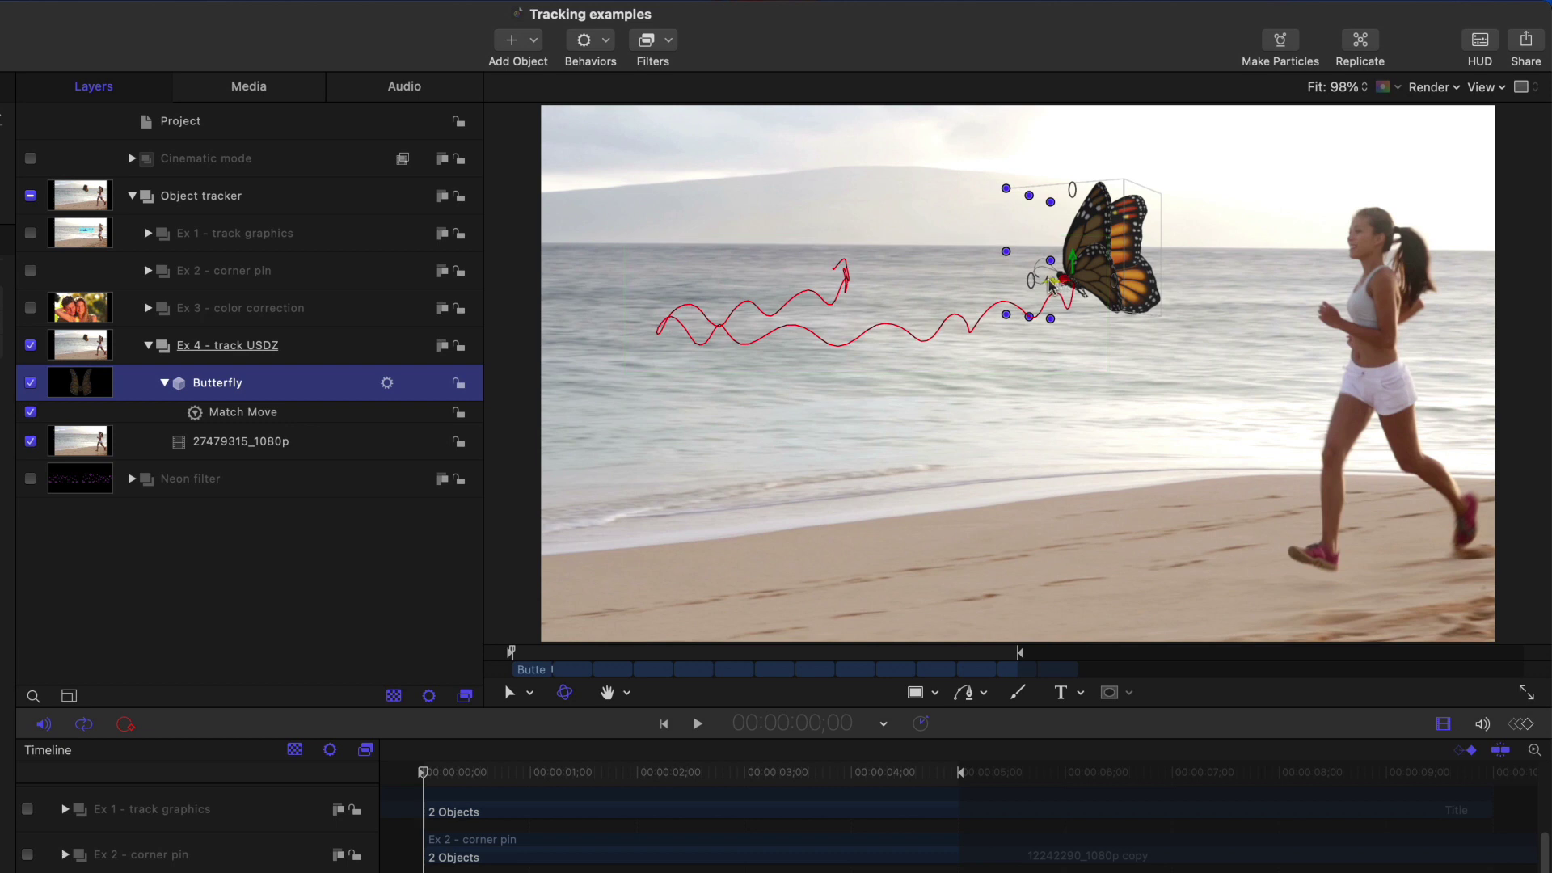
{"action": "left_click_drag", "start_coordinate": [1050, 285], "coordinate": [1171, 306]}
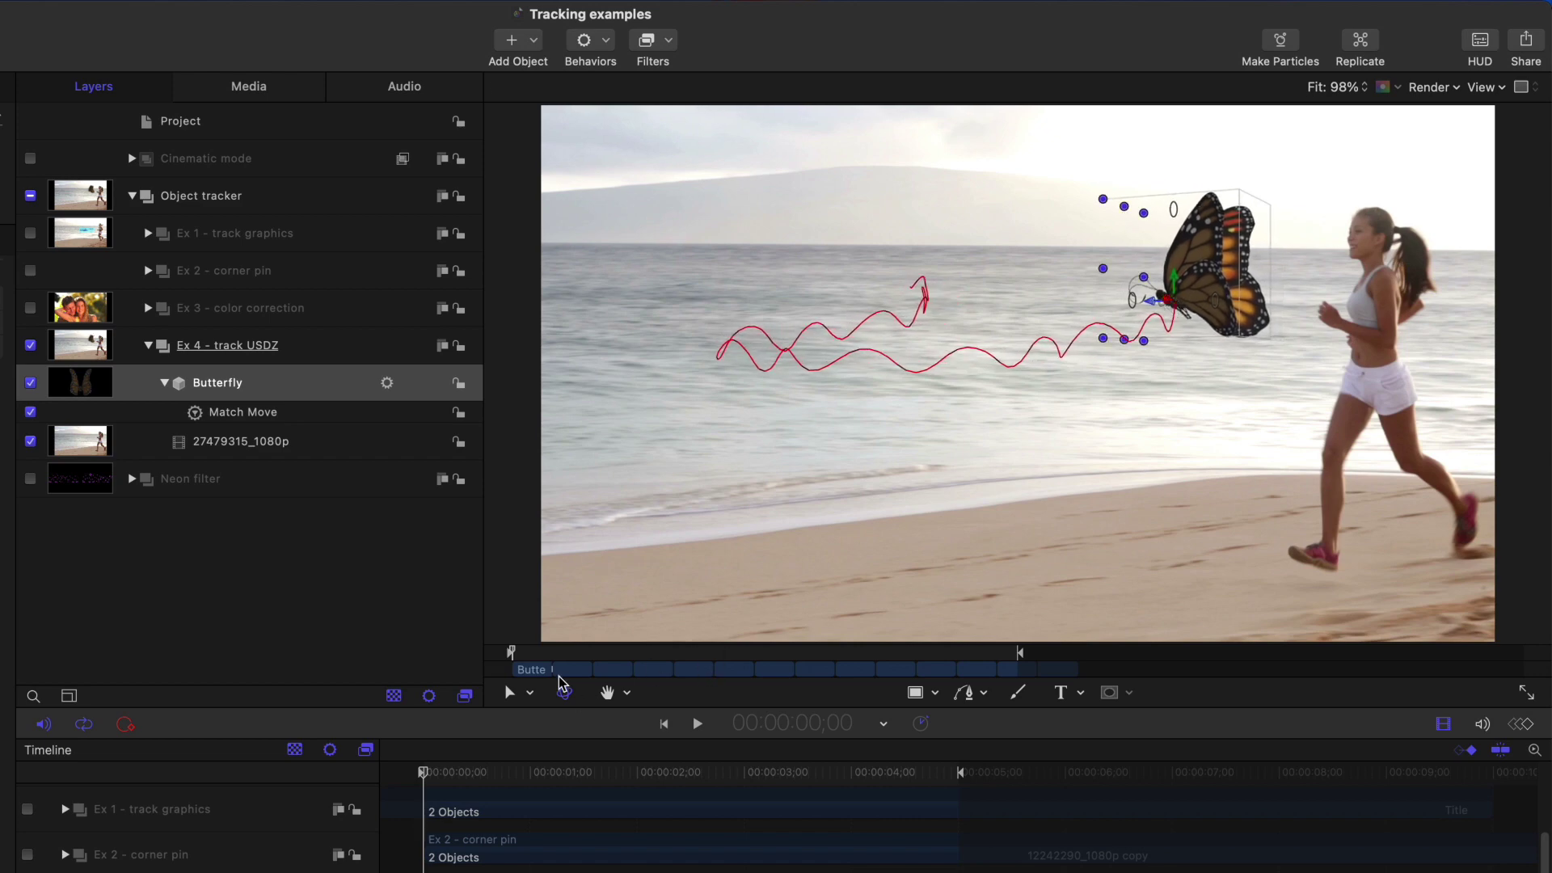
{"action": "key", "text": "space"}
{"action": "left_click_drag", "start_coordinate": [583, 666], "coordinate": [633, 662]}
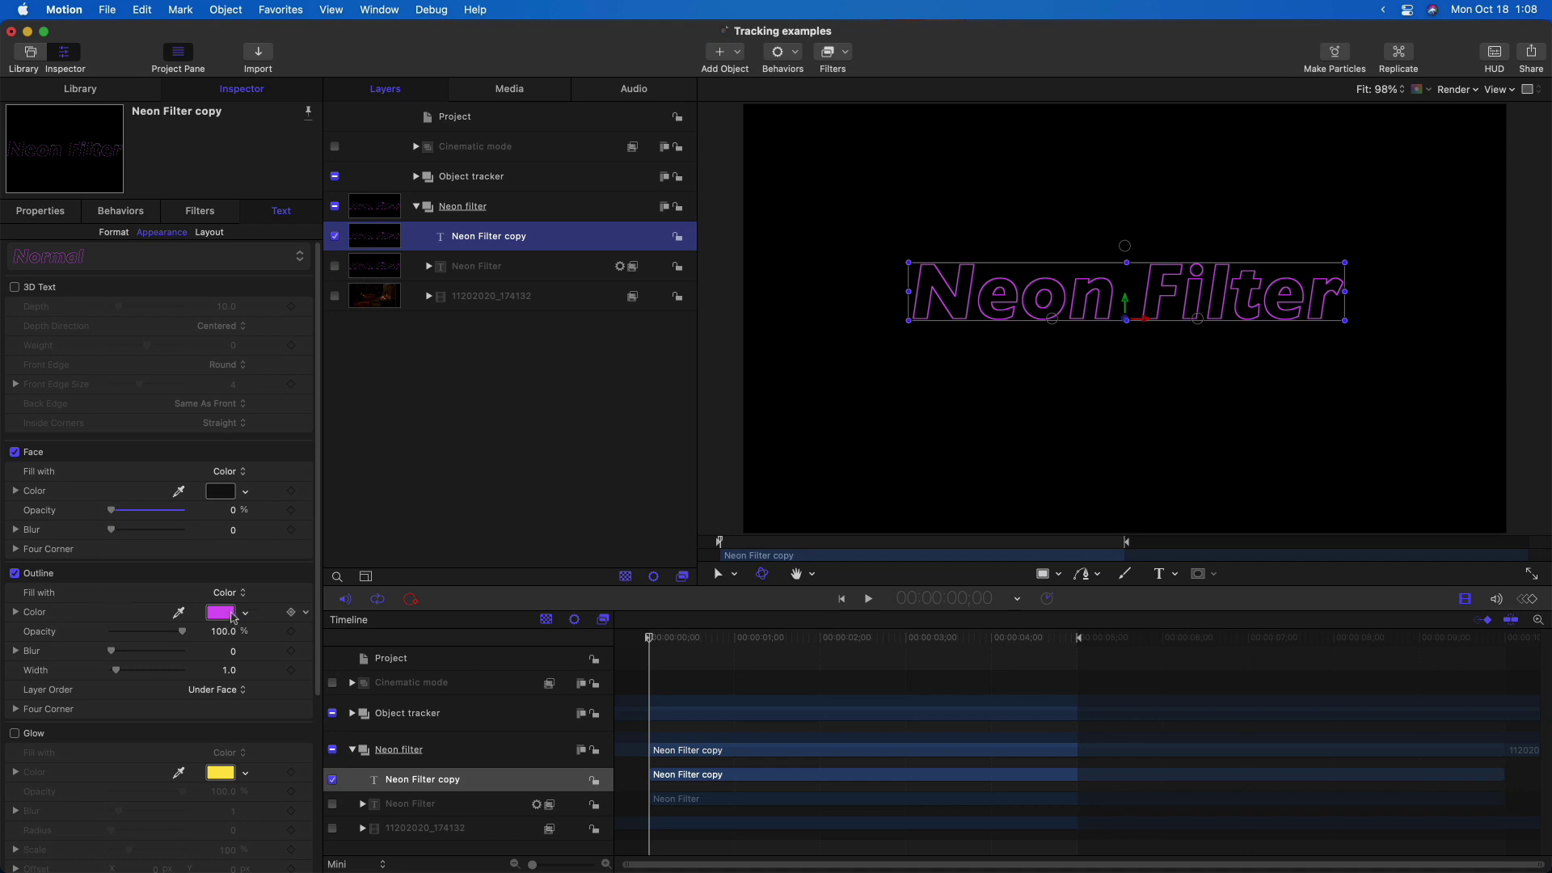
Apply the Neon glow filter to the Neon Filter copy text and settle Outer Brightness at 5
{"action": "left_click", "coordinate": [830, 53]}
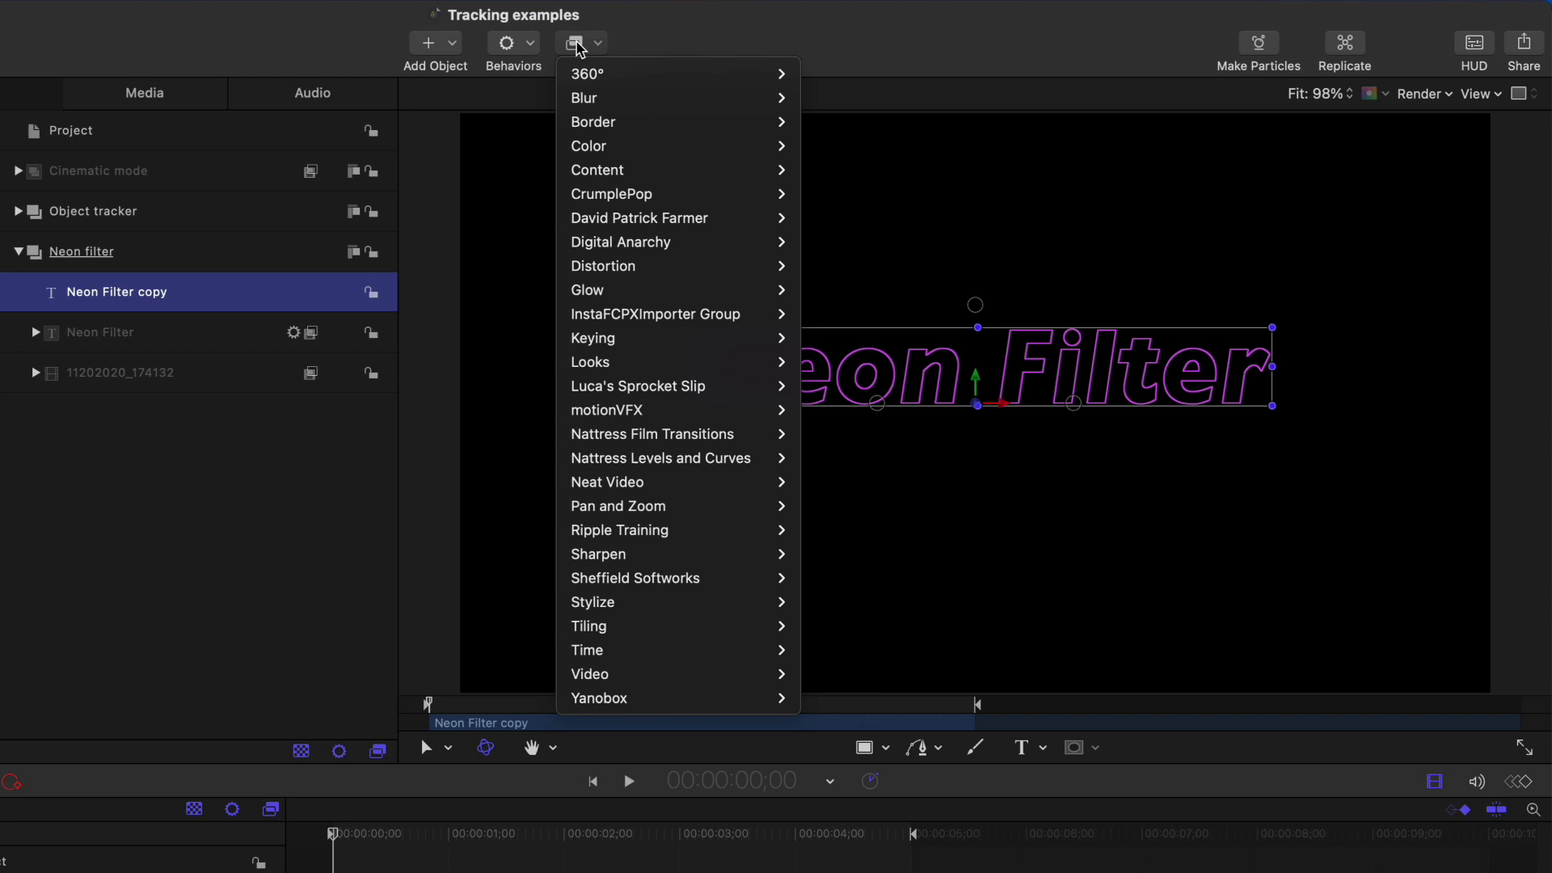
{"action": "mouse_move", "coordinate": [675, 298]}
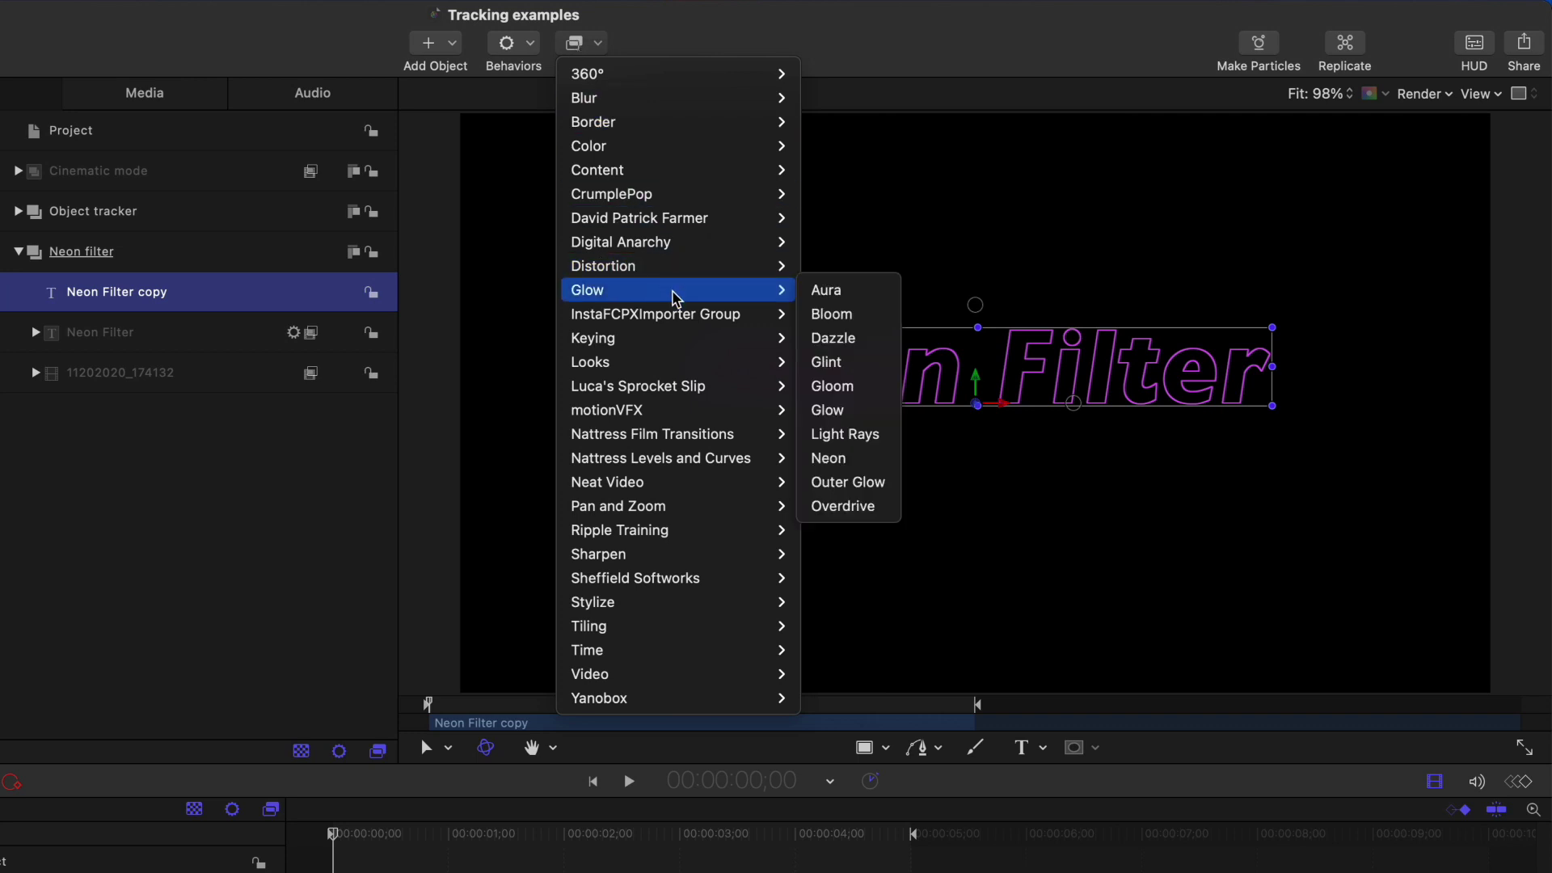
{"action": "left_click", "coordinate": [875, 467]}
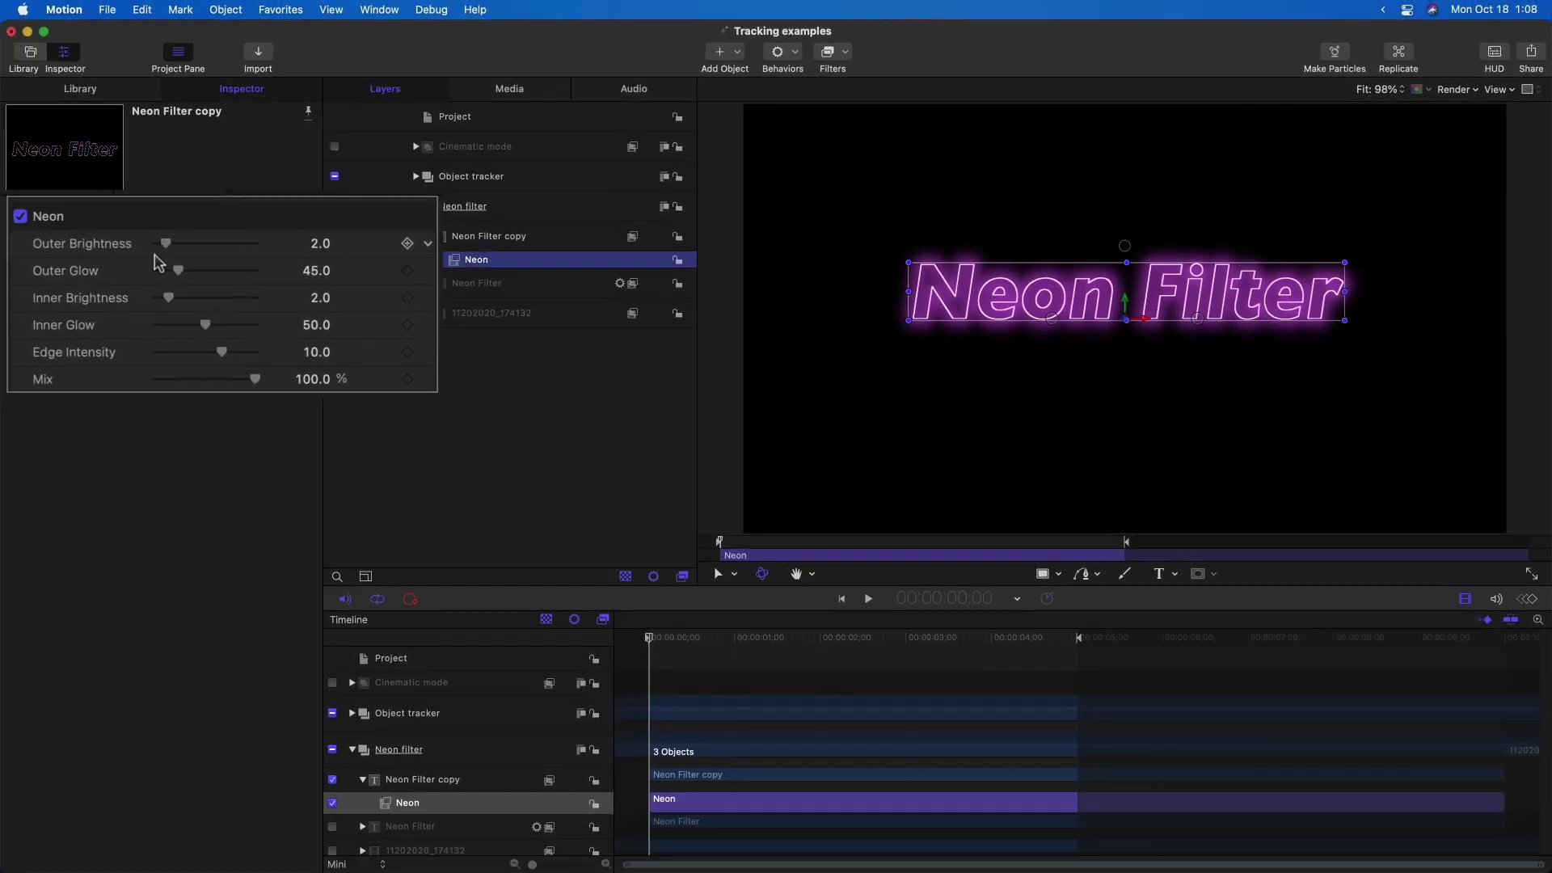
{"action": "left_click_drag", "start_coordinate": [166, 245], "coordinate": [176, 326]}
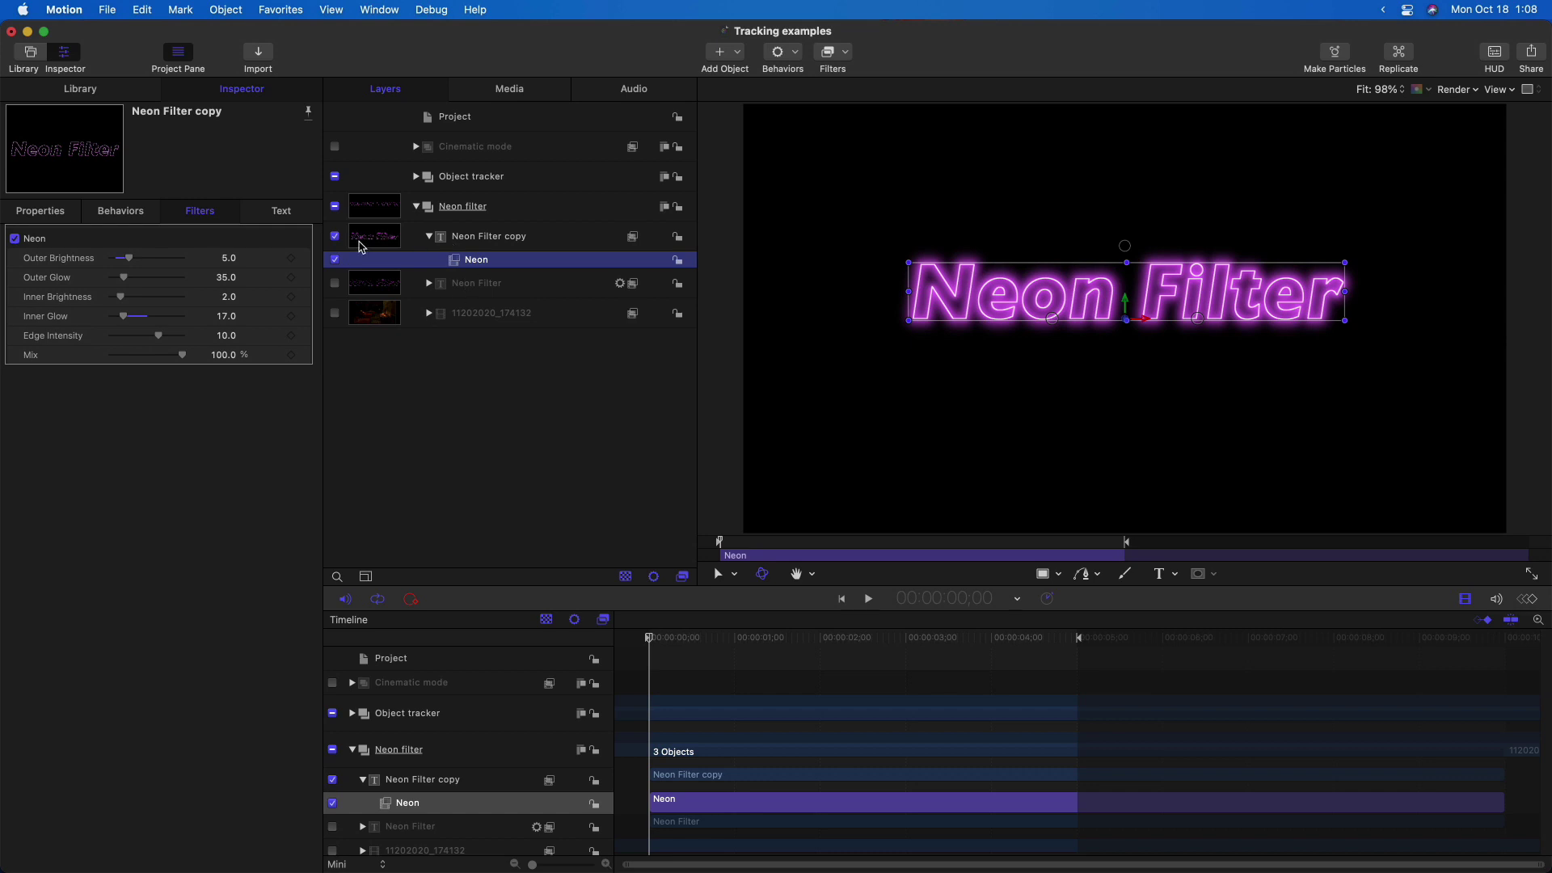
Hide the Neon Filter copy layer and enable and expand the original Neon Filter text
{"action": "left_click", "coordinate": [334, 237]}
{"action": "left_click", "coordinate": [467, 284]}
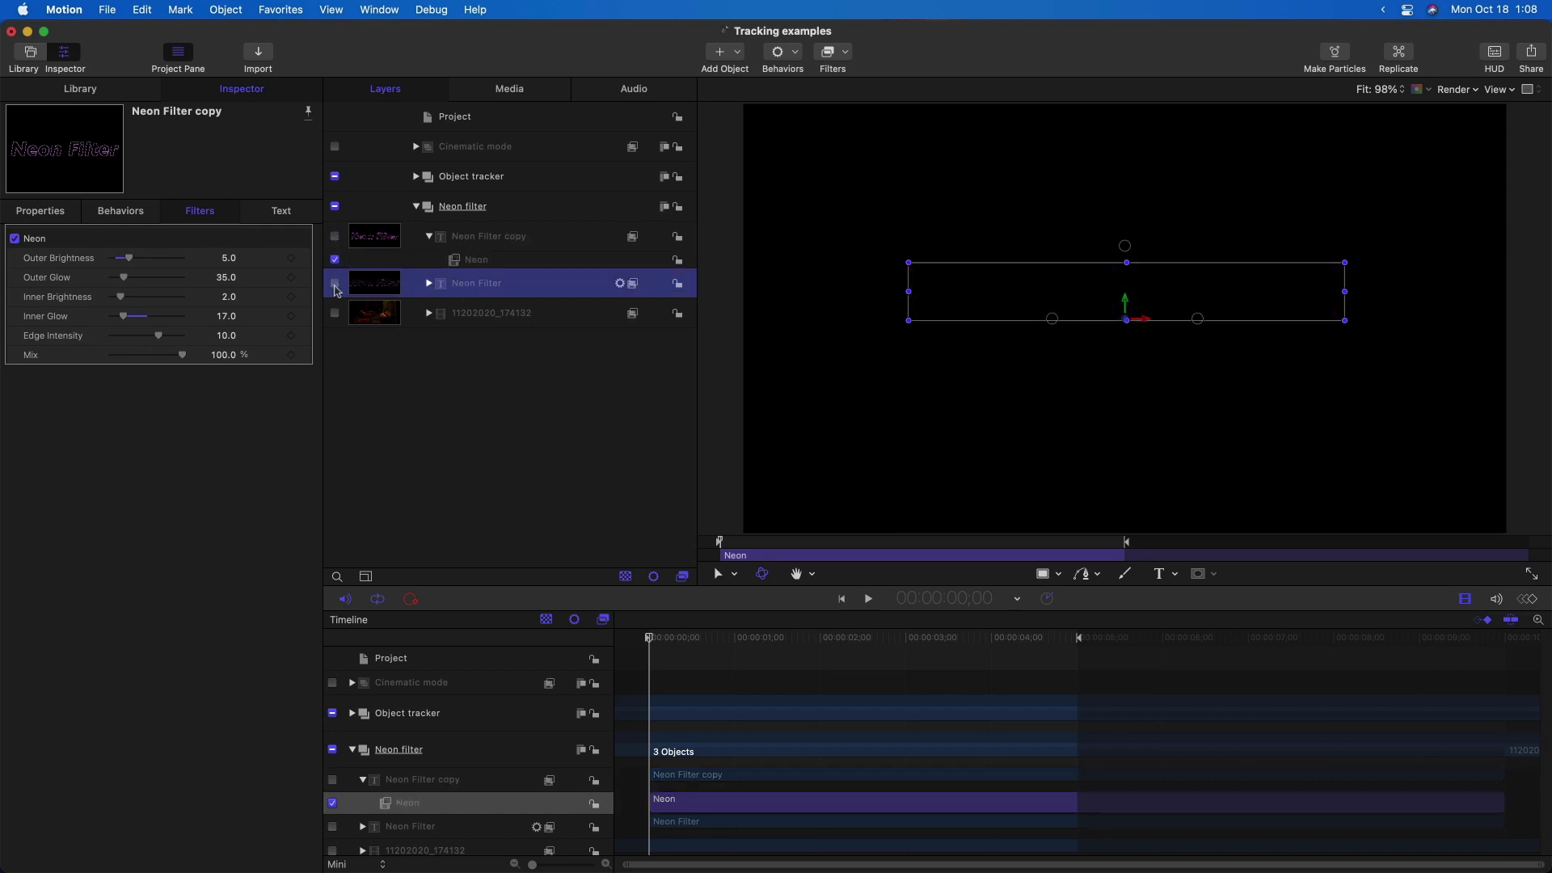
{"action": "left_click", "coordinate": [335, 283]}
{"action": "left_click", "coordinate": [428, 283]}
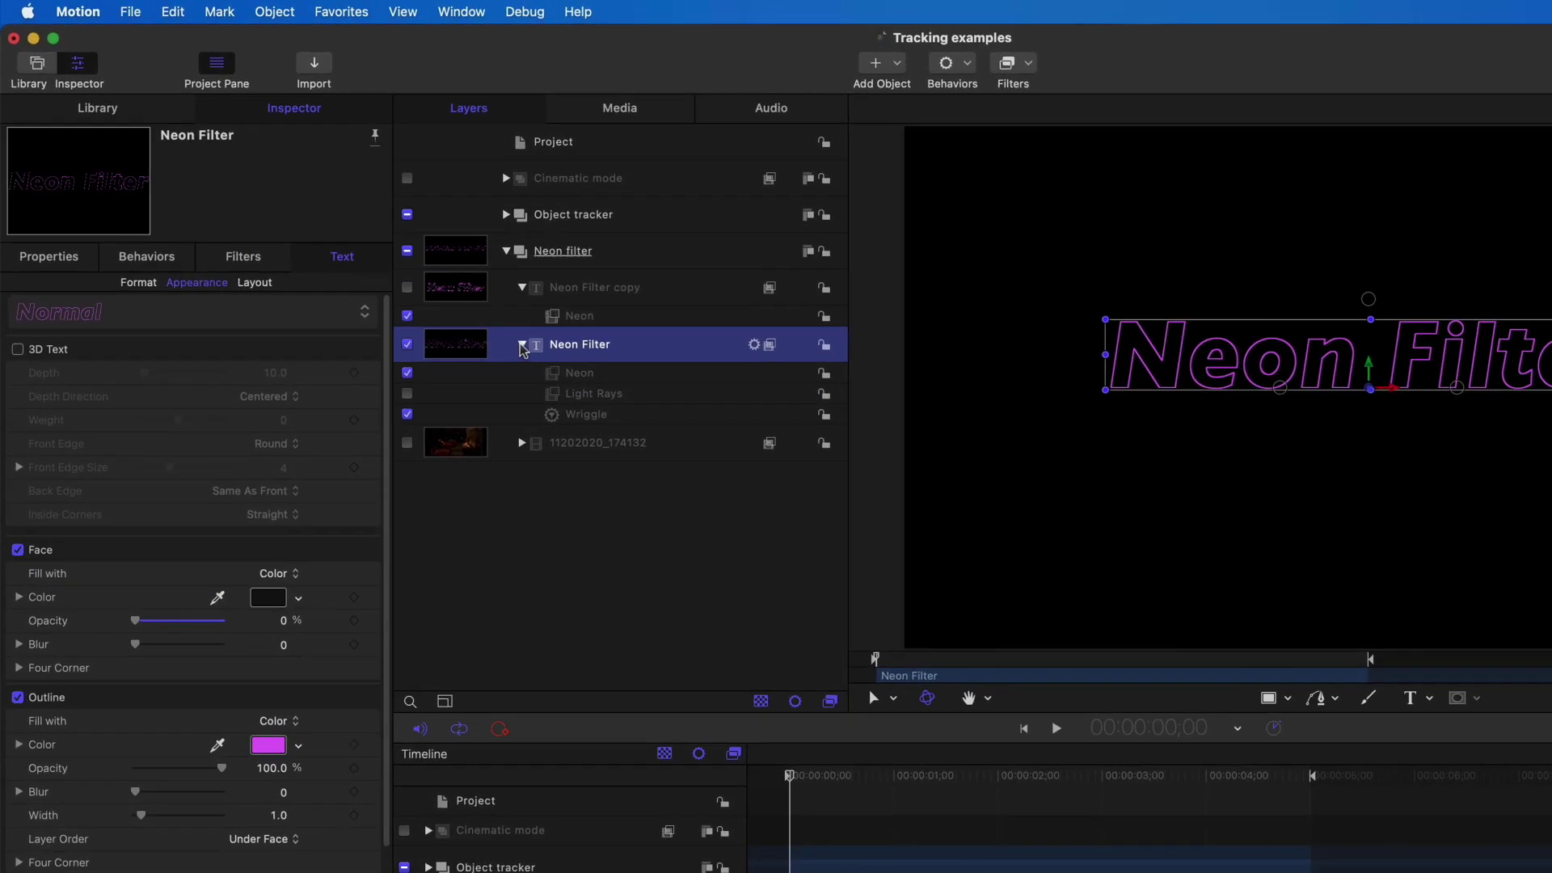
Review the Wriggle on Outer Brightness (Amount 4.0, Subtract, Frequency 2.0) and play the flickering glow from the start
{"action": "left_click", "coordinate": [596, 426]}
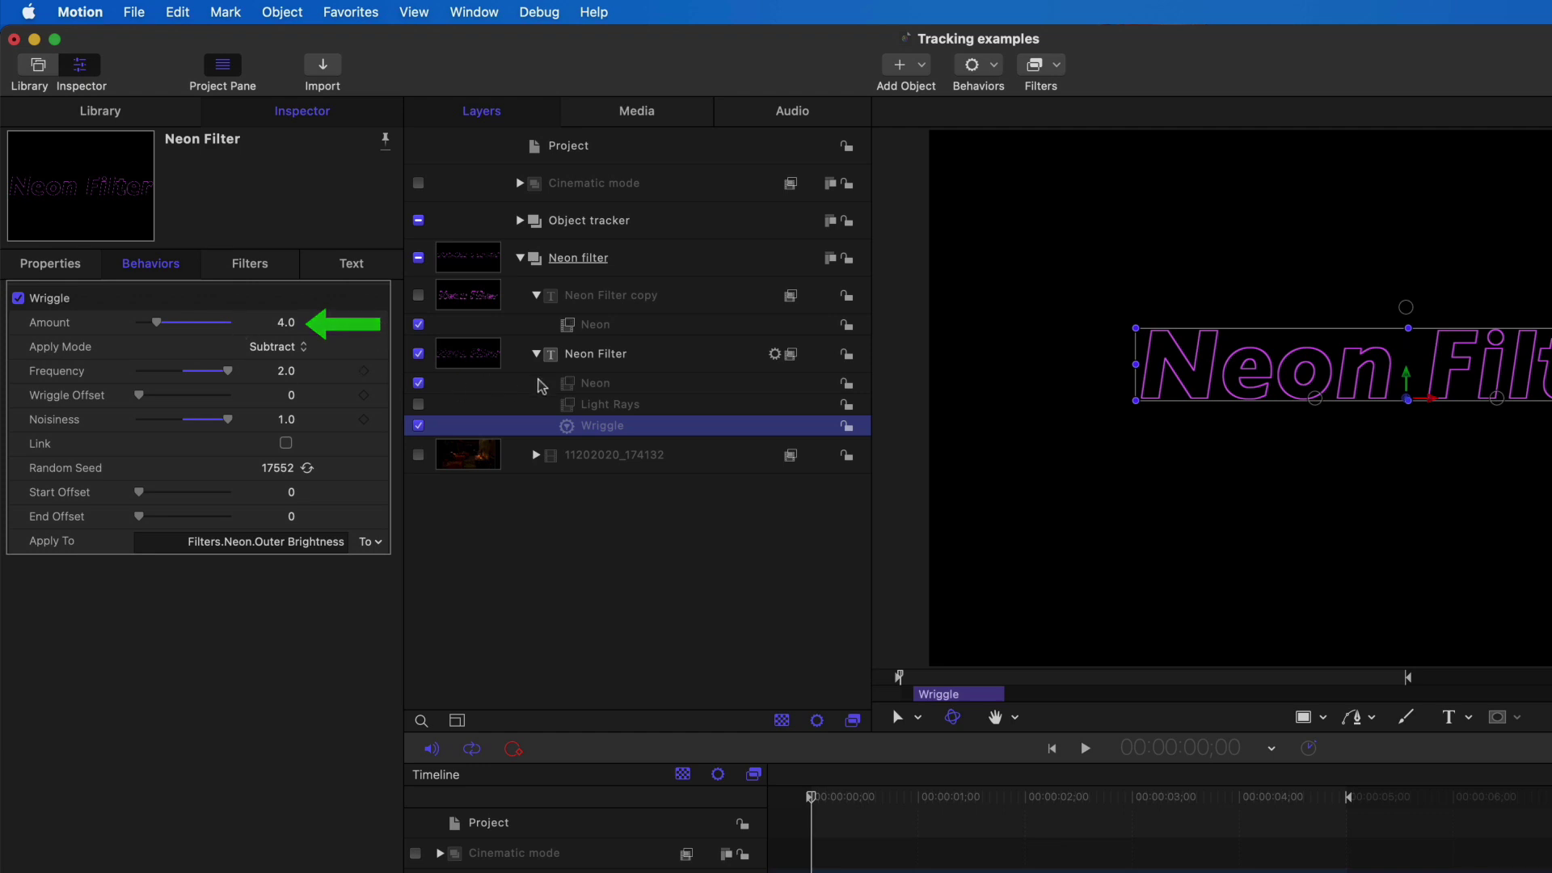
{"action": "left_click", "coordinate": [587, 385]}
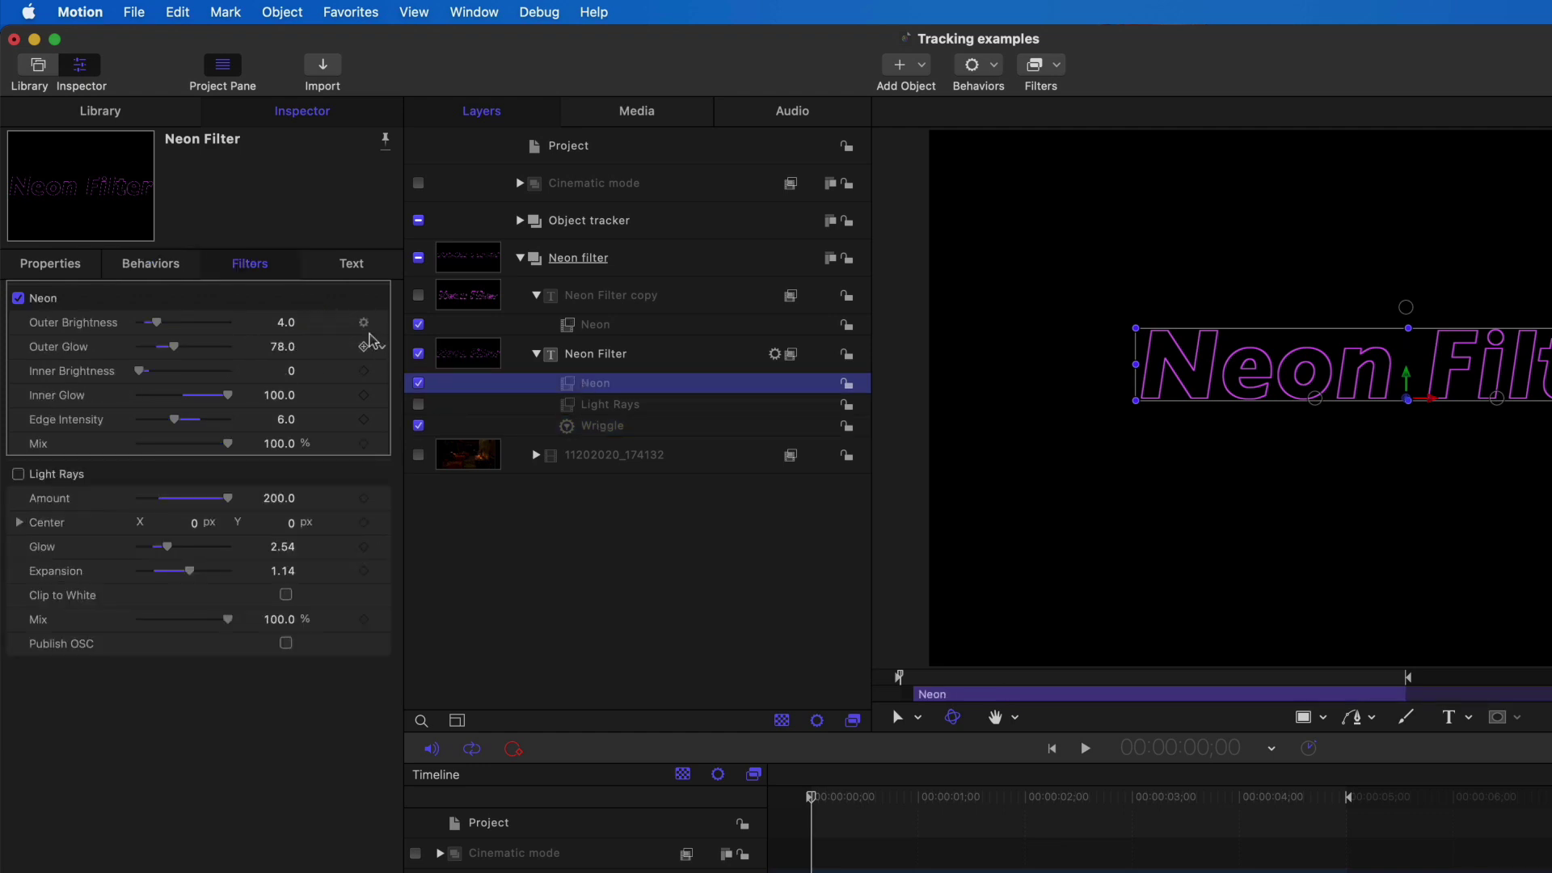
{"action": "mouse_move", "coordinate": [368, 333]}
{"action": "left_click", "coordinate": [610, 428]}
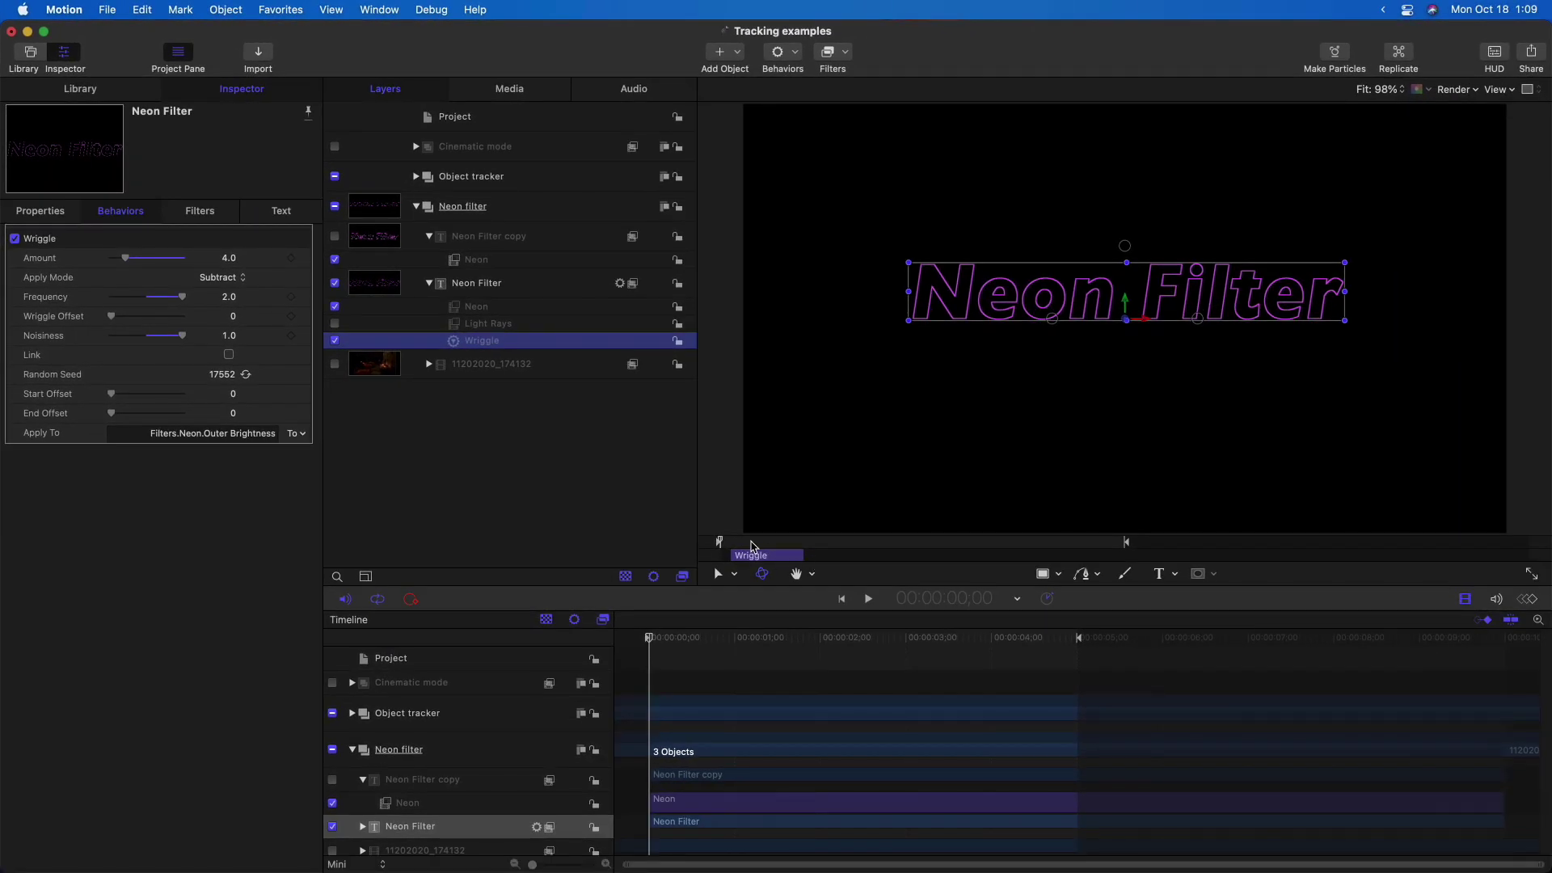
{"action": "left_click", "coordinate": [753, 550]}
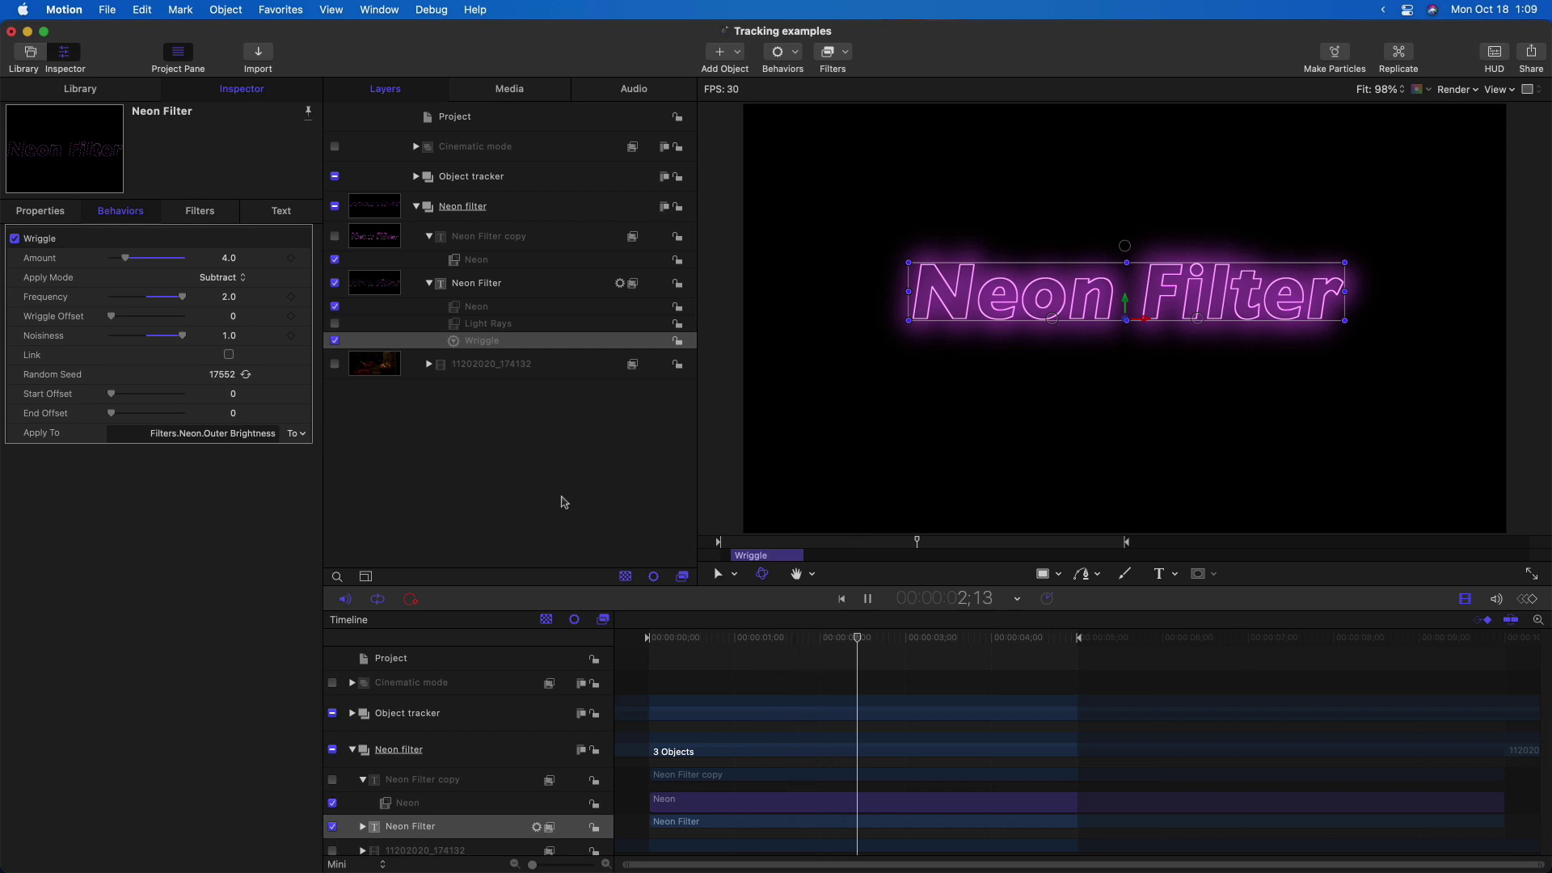
{"action": "key", "text": "space"}
{"action": "key", "text": "Home"}
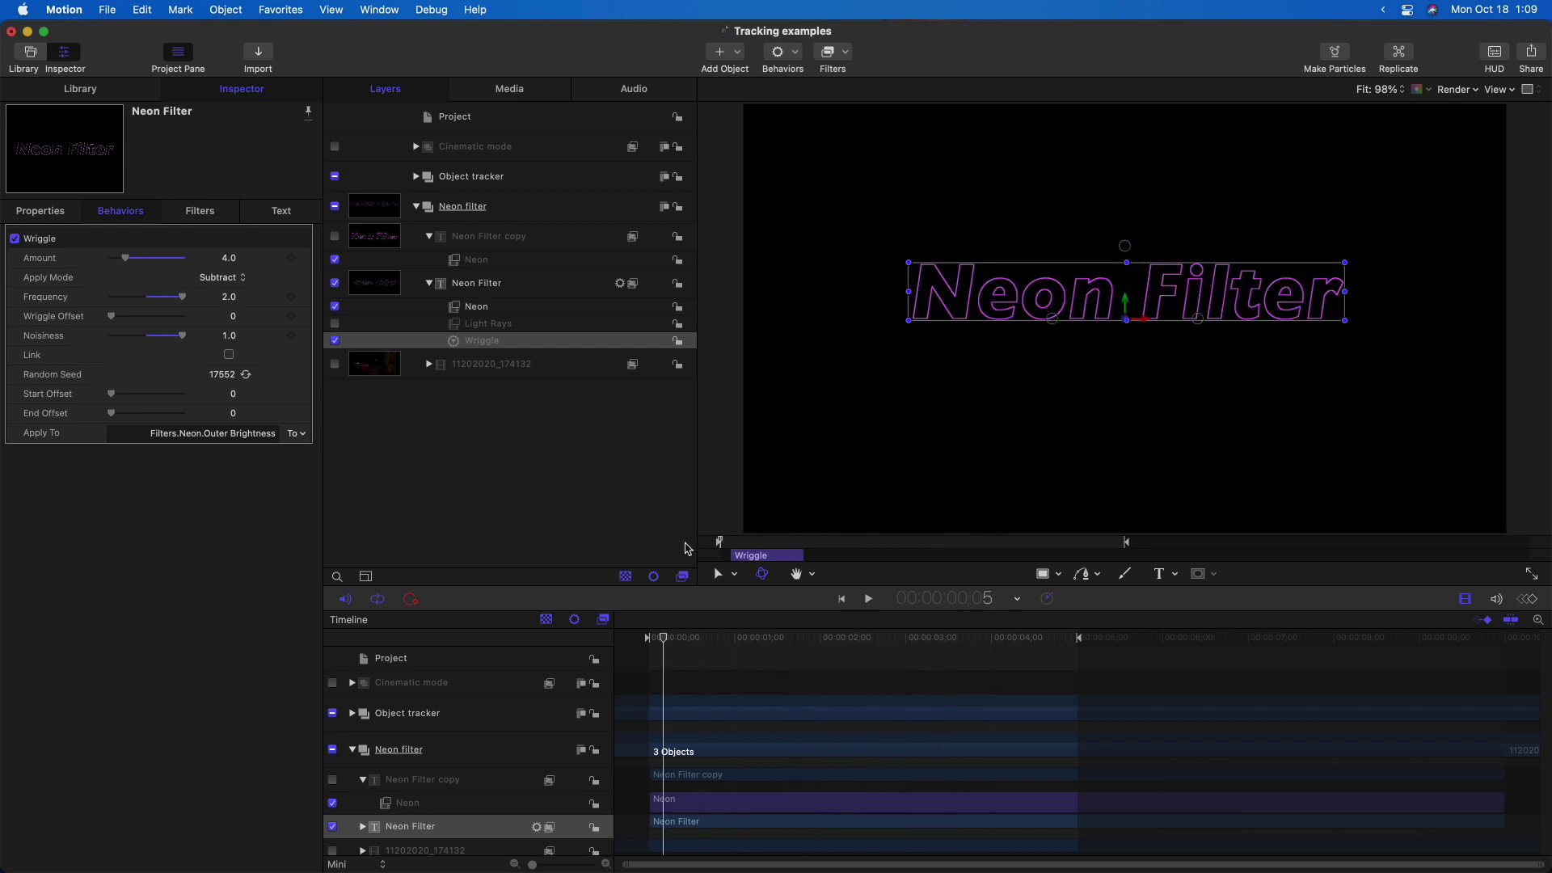
{"action": "key", "text": "space"}
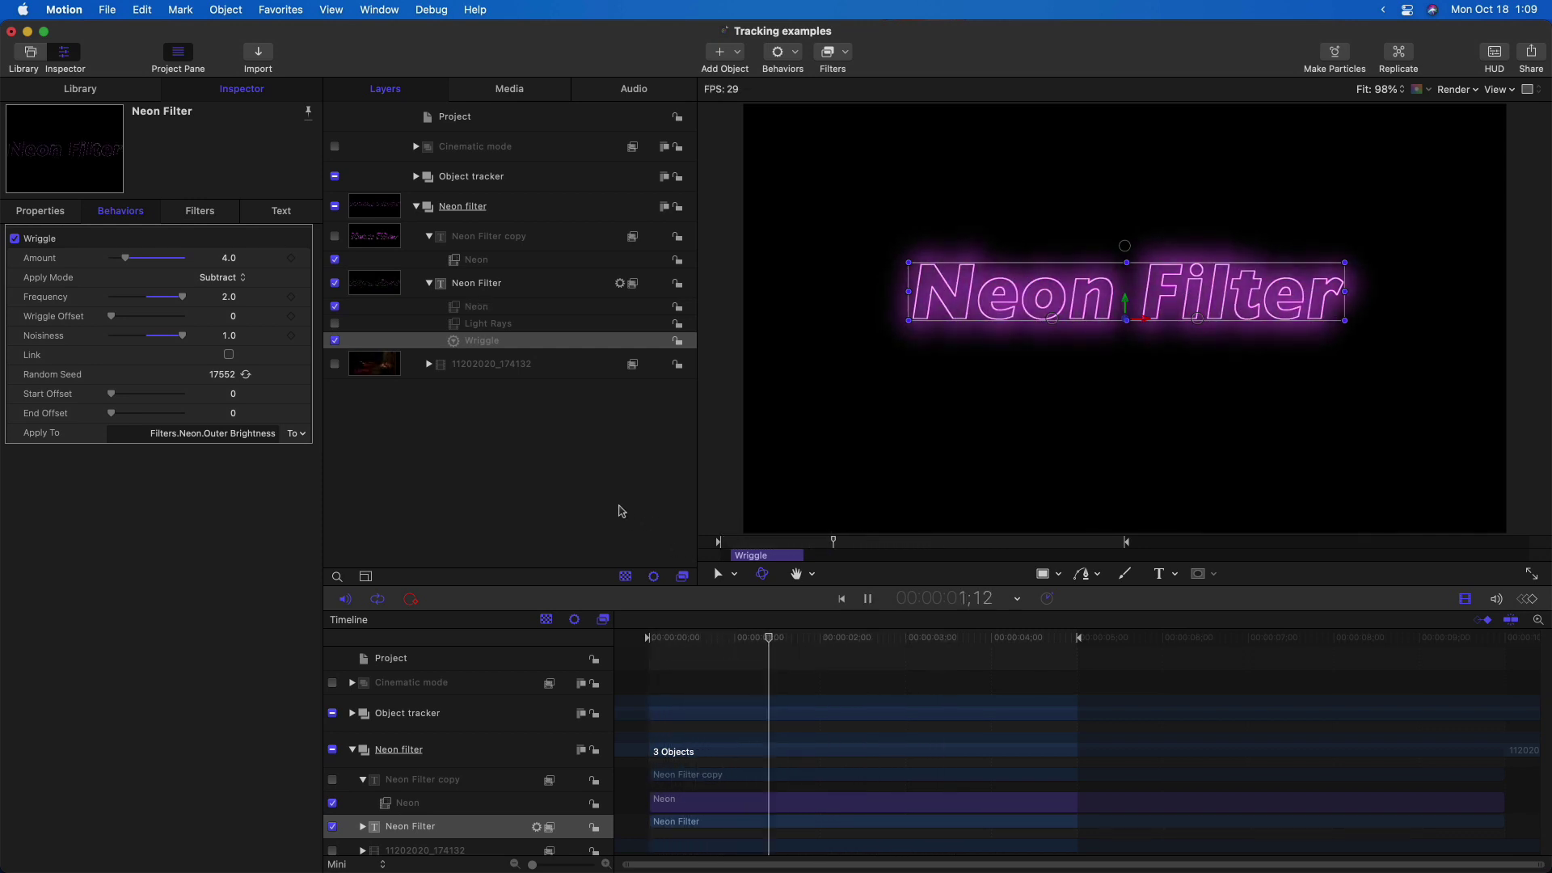
{"action": "key", "text": "space"}
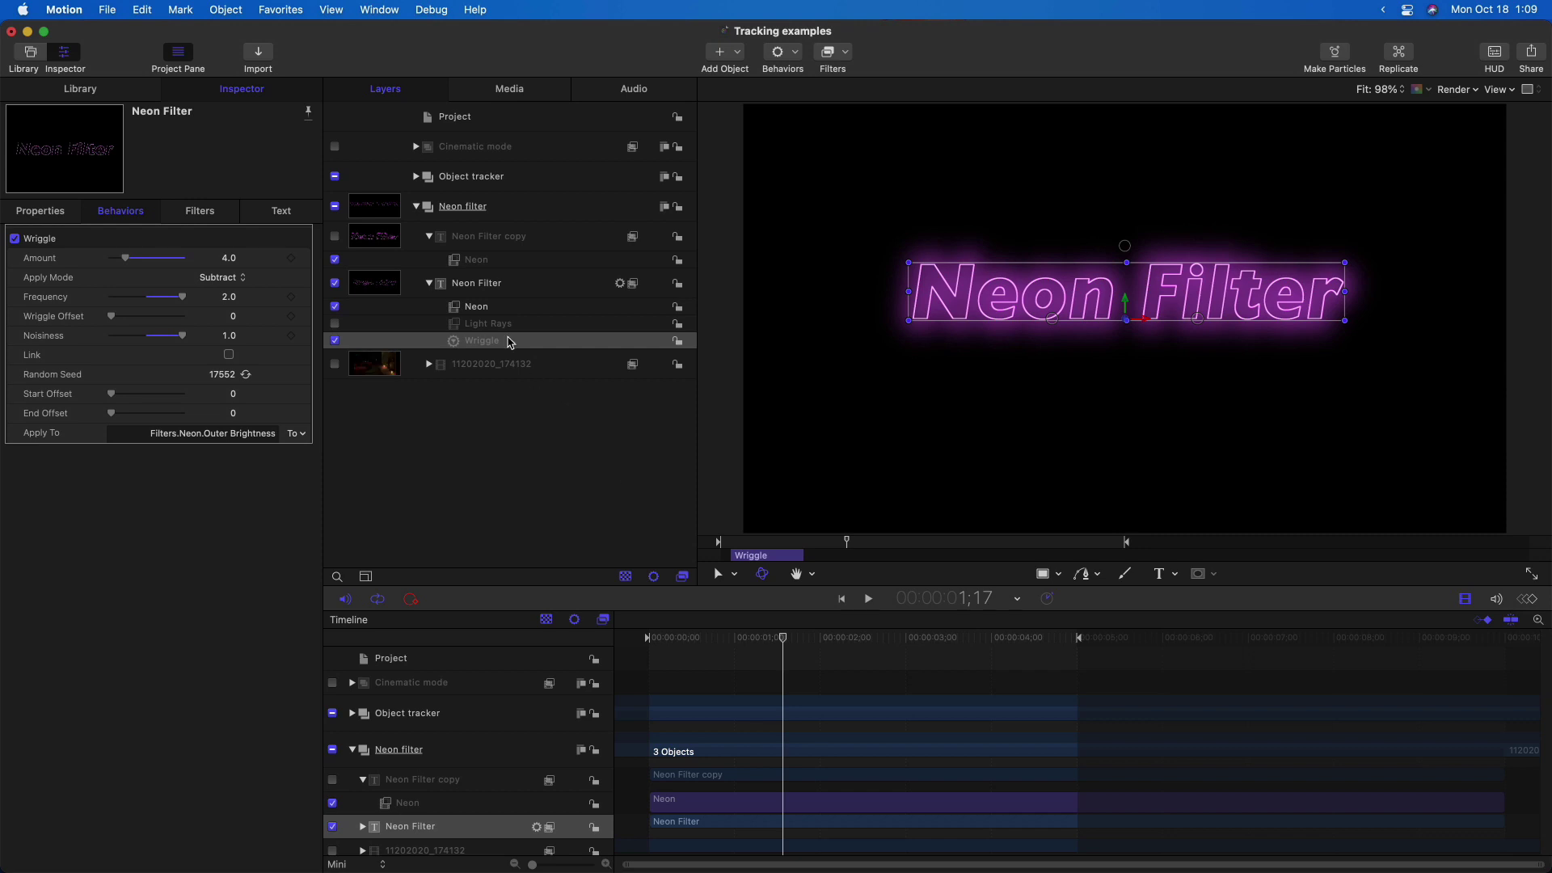
Enable Light Rays on the Neon Filter text, previewing it with Neon off, then re-enable Neon
{"action": "left_click", "coordinate": [334, 307]}
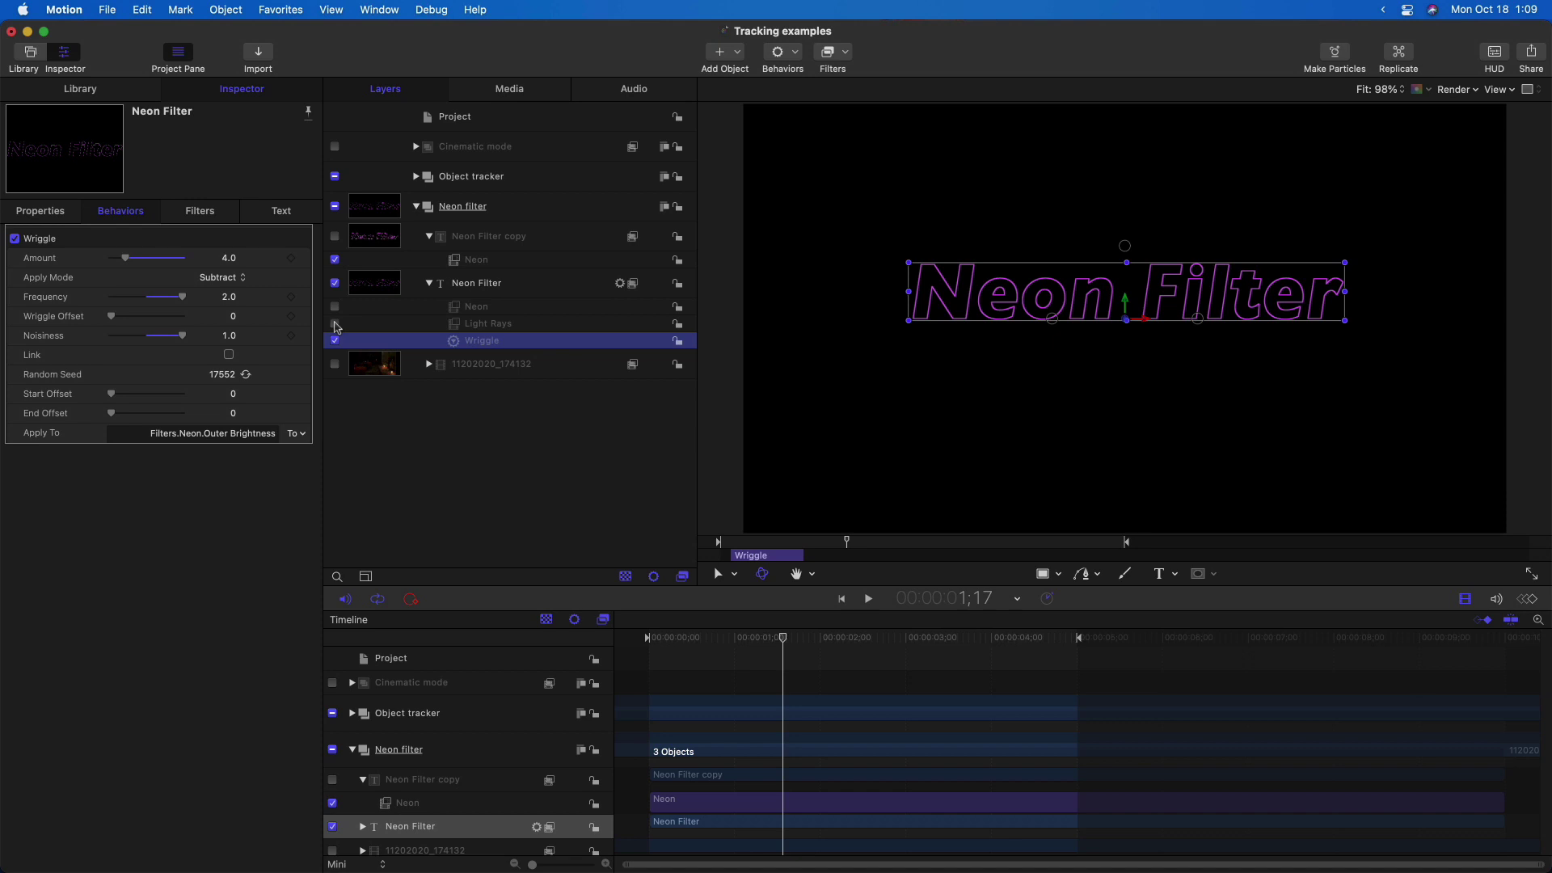
{"action": "left_click", "coordinate": [335, 323]}
{"action": "left_click_drag", "start_coordinate": [846, 541], "coordinate": [846, 547]}
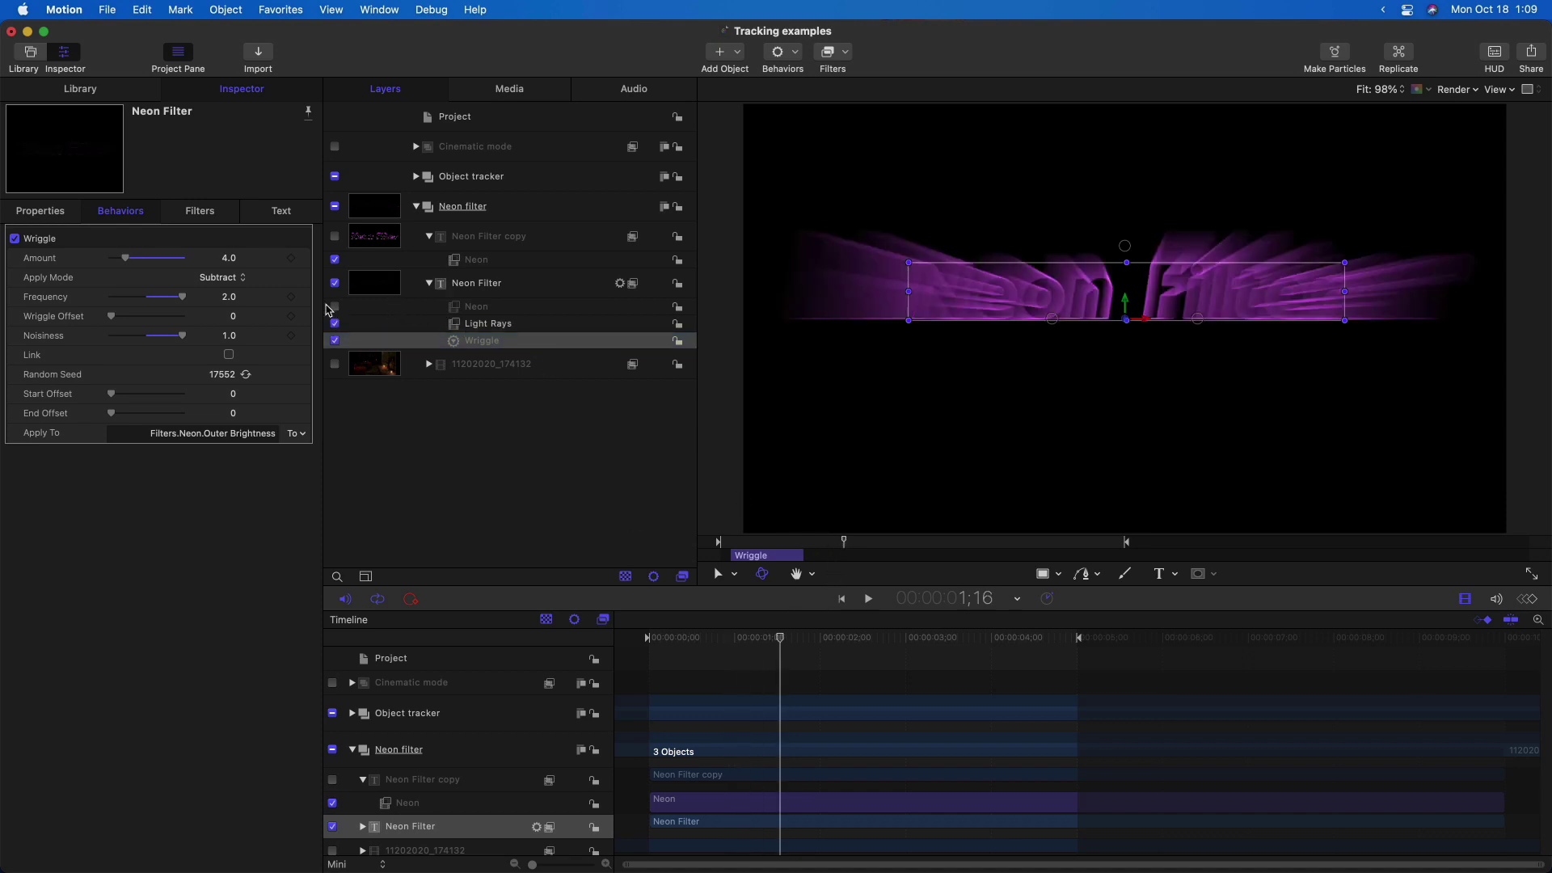
{"action": "left_click", "coordinate": [335, 307]}
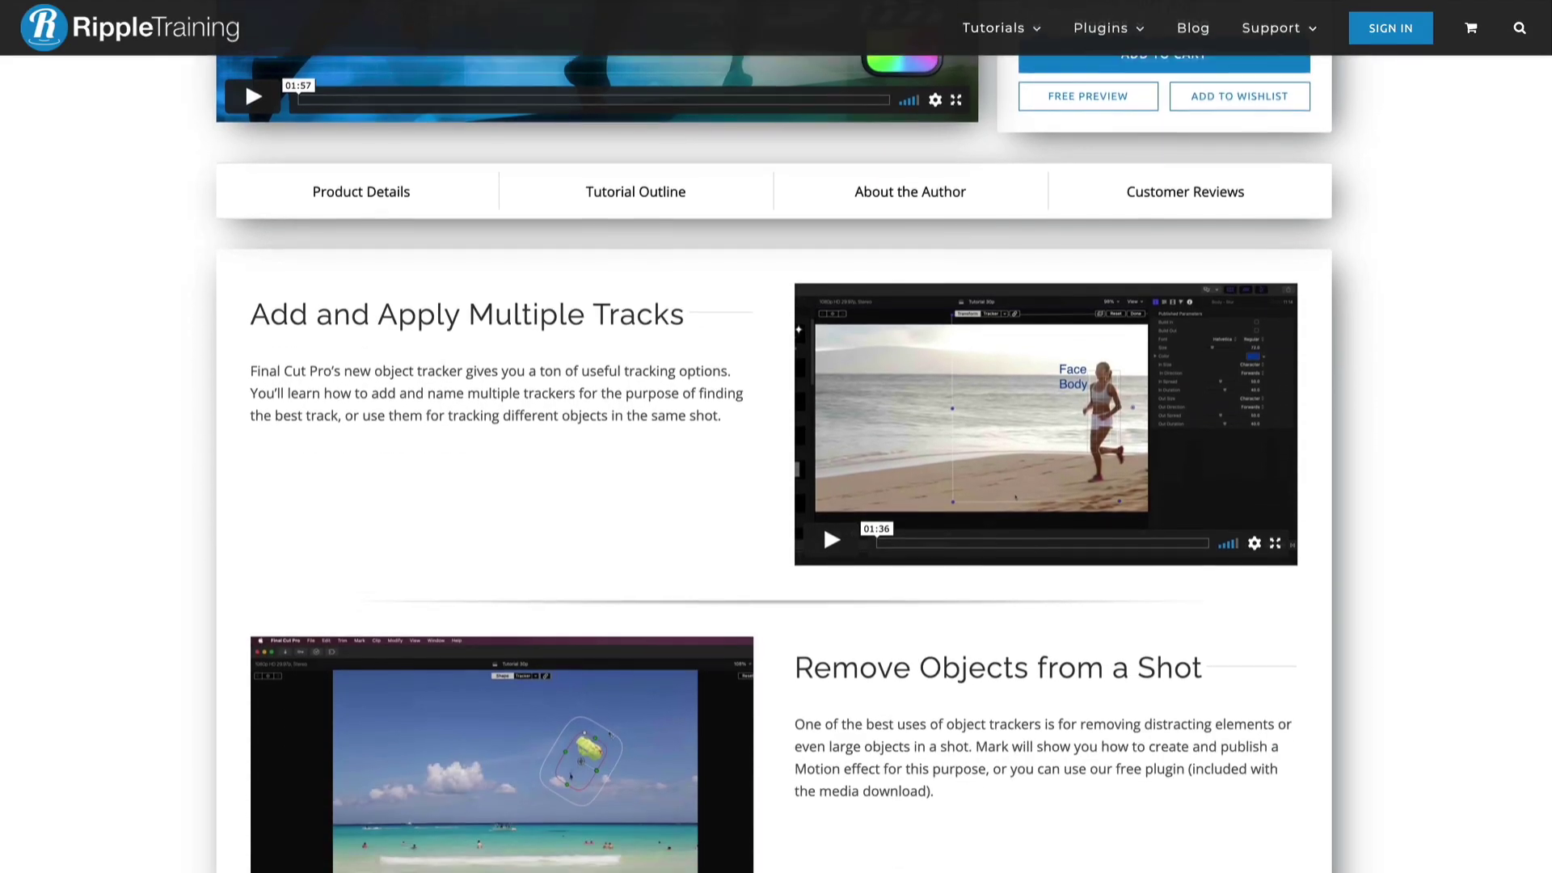
Scroll the product page down to the Track with Continuity and Track Color Corrections sections
{"action": "scroll", "coordinate": [776, 452], "scroll_direction": "down", "scroll_amount": 3}
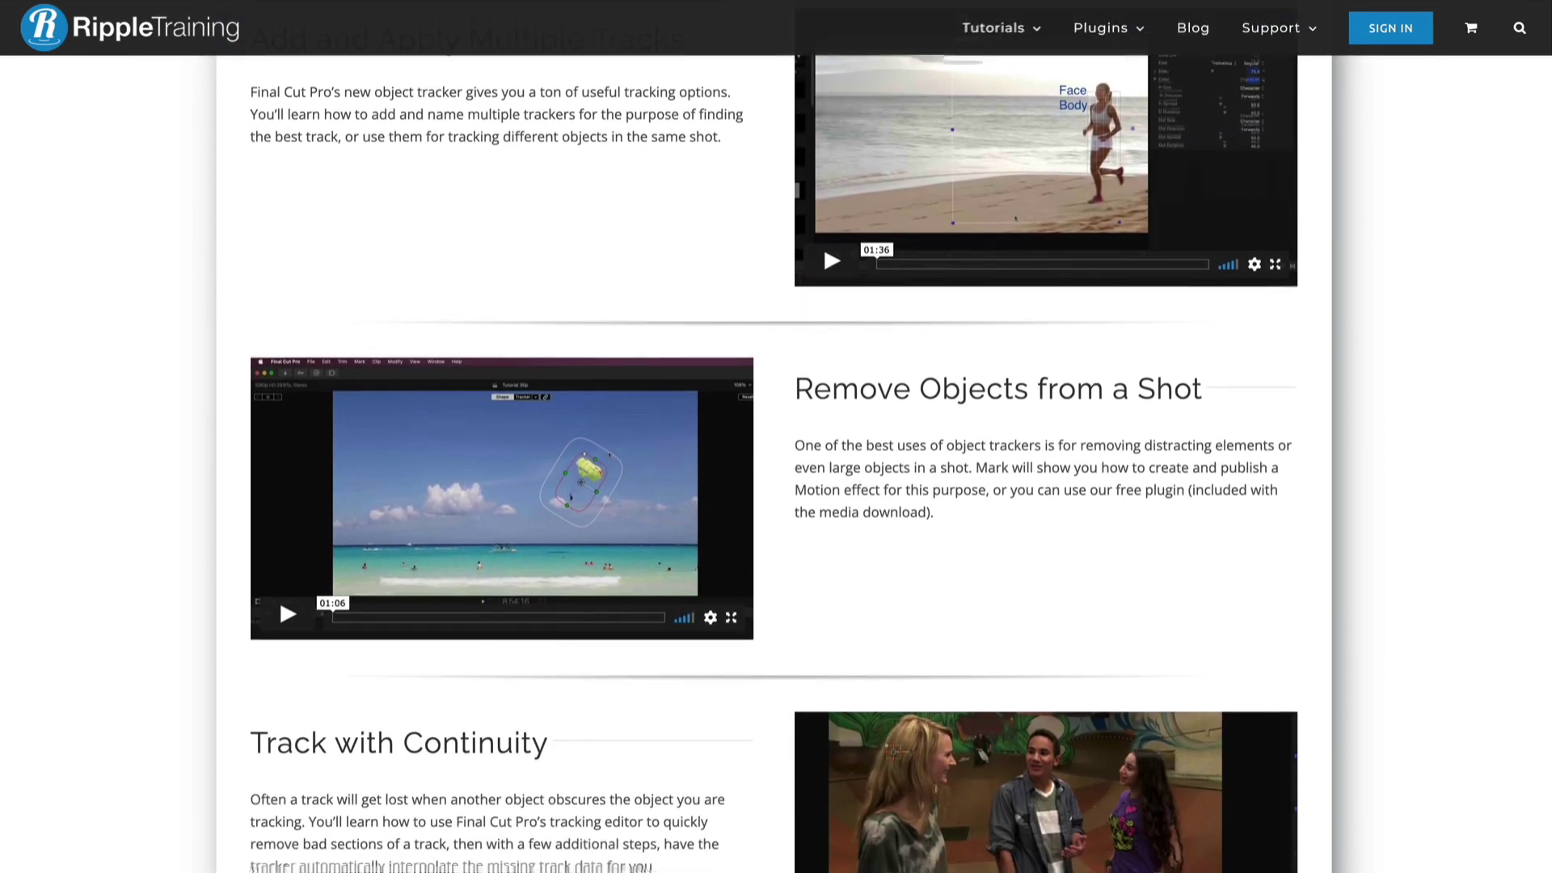
{"action": "scroll", "coordinate": [776, 452], "scroll_direction": "down", "scroll_amount": 3}
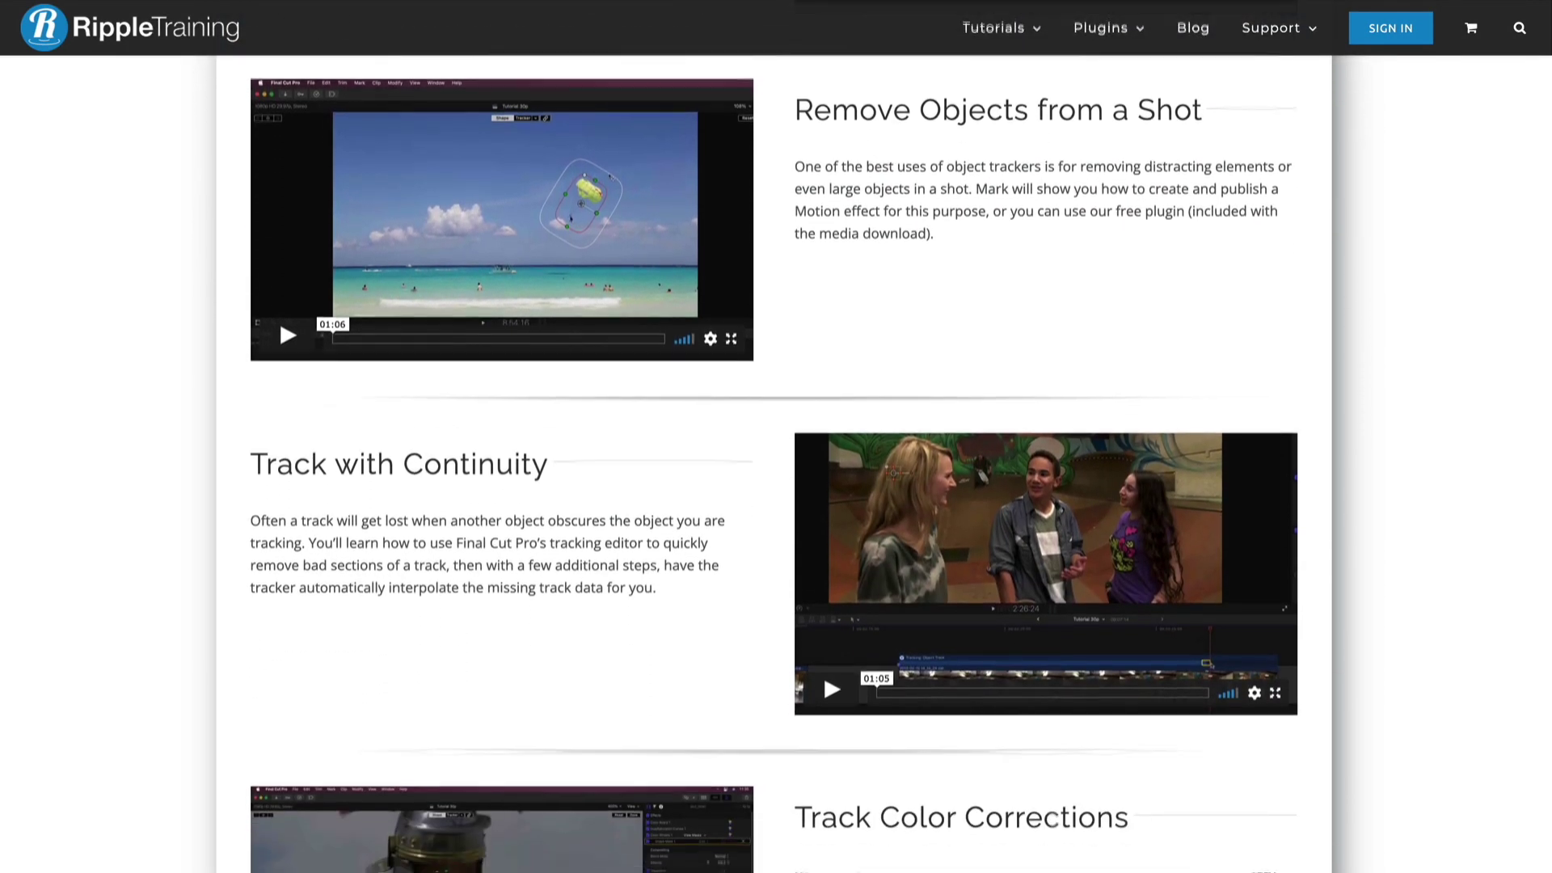
{"action": "scroll", "coordinate": [775, 452], "scroll_direction": "down", "scroll_amount": 3}
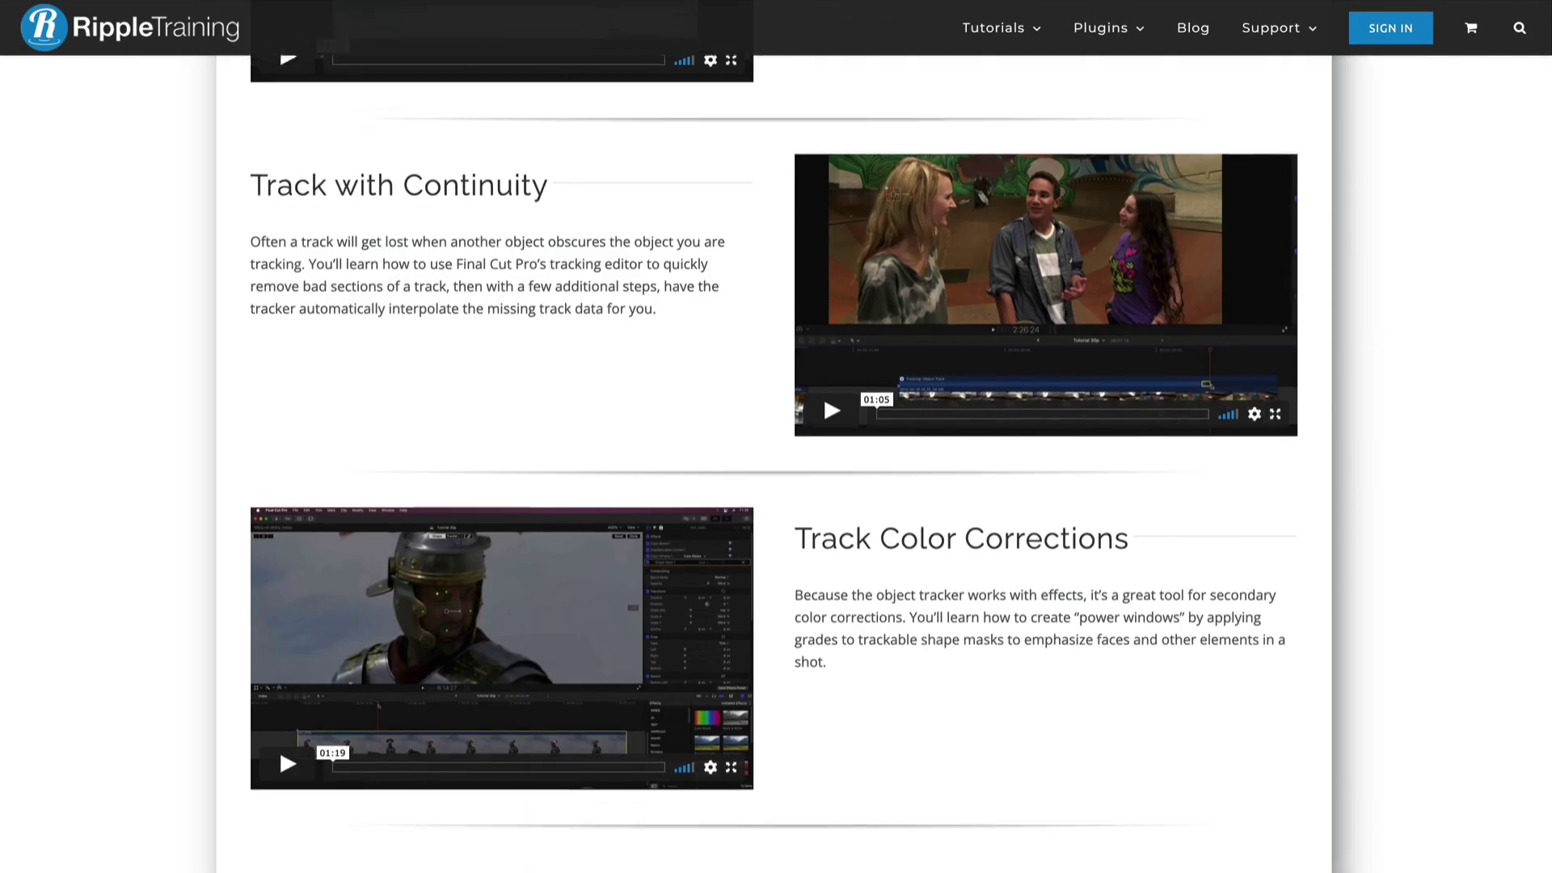